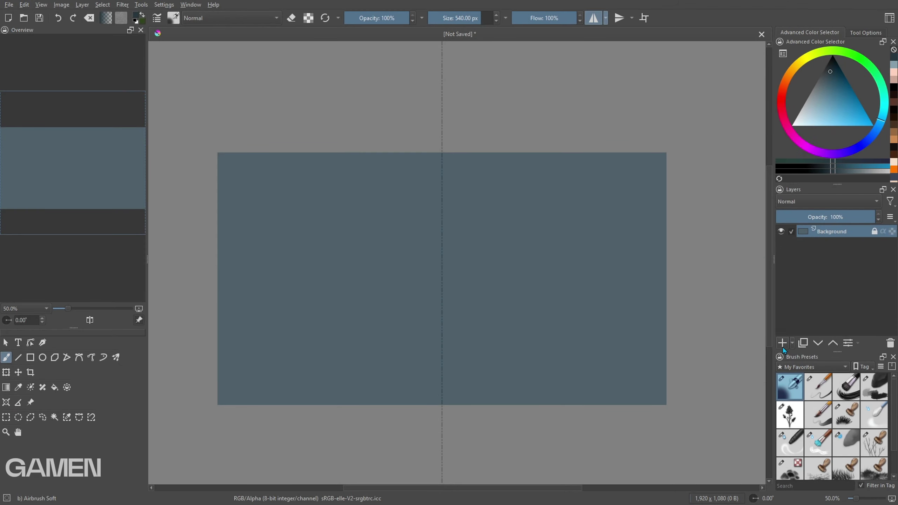
# - Airbrush a dark blue-grey night-sky gradient down from the top of the canvas
pyautogui.moveTo(388, 129)
pyautogui.mouseDown()
pyautogui.moveTo(393, 155)
pyautogui.moveTo(185, 231)
pyautogui.moveTo(618, 227)
pyautogui.moveTo(555, 273)
pyautogui.moveTo(301, 381)
pyautogui.moveTo(477, 171)
pyautogui.moveTo(364, 160)
pyautogui.moveTo(207, 184)
pyautogui.mouseUp()
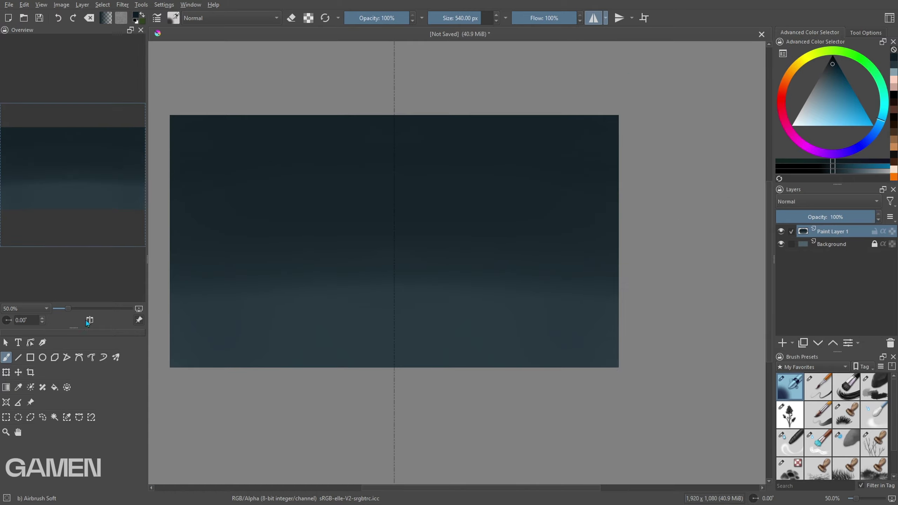
pyautogui.click(46, 308)
pyautogui.moveTo(147, 369); pyautogui.dragTo(118, 369)
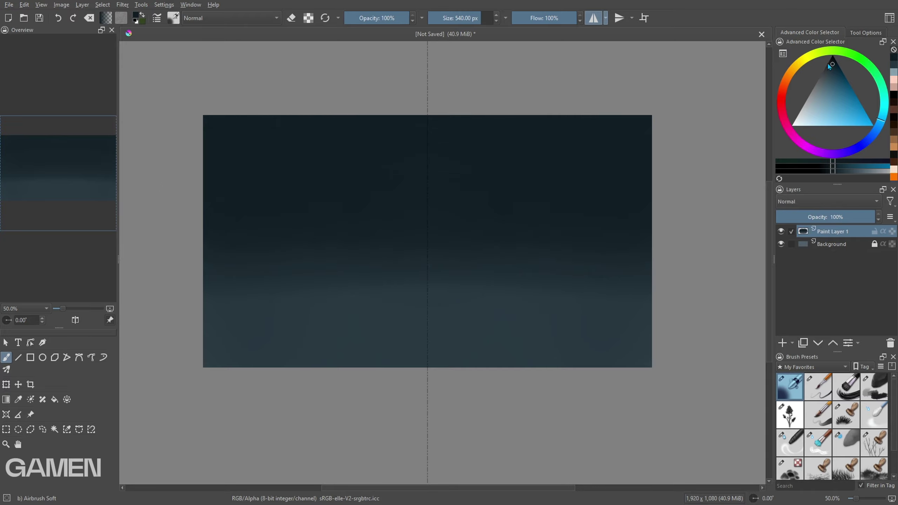
# - Airbrush a lighter blue-grey band across the middle, then add a second paint layer
pyautogui.click(831, 76)
pyautogui.moveTo(598, 261); pyautogui.dragTo(416, 241)
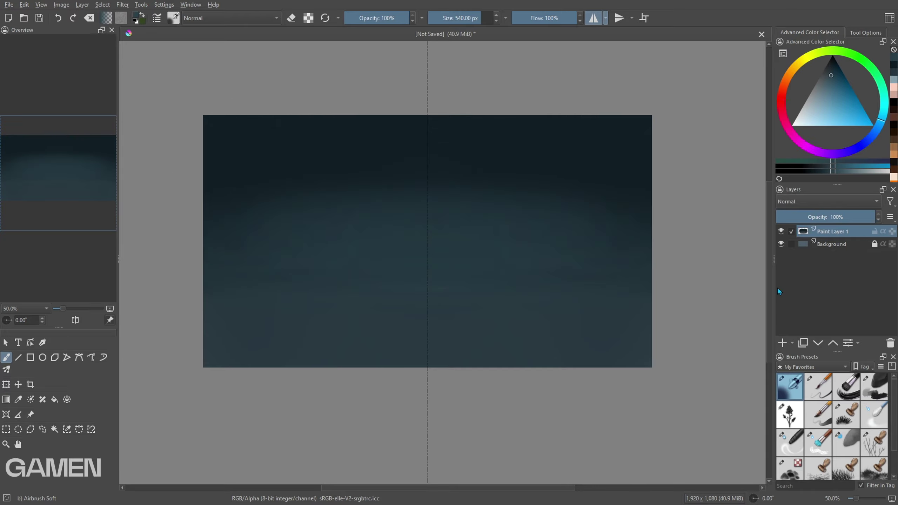
pyautogui.click(790, 443)
pyautogui.press('.')
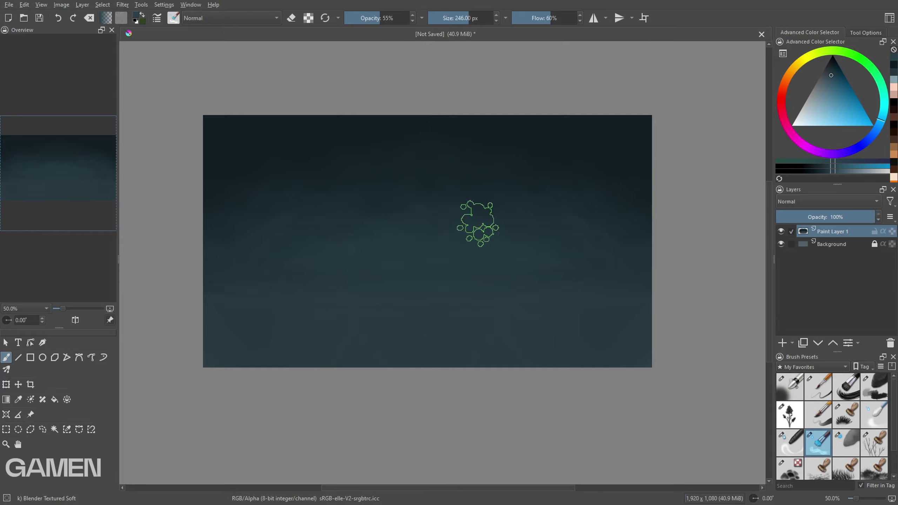
pyautogui.press('m')
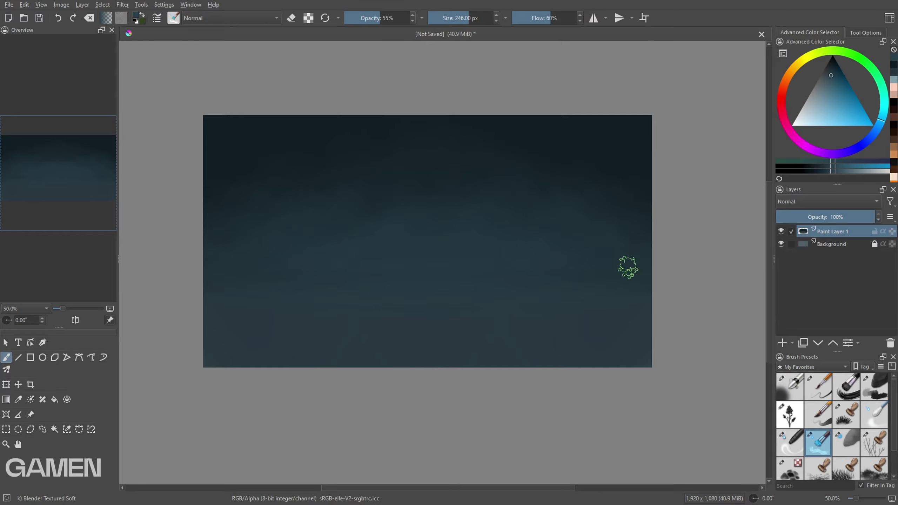
pyautogui.click(782, 343)
# - Block in pale cloud strokes across the middle with the Charcoal Rock Soft brush
pyautogui.press('m')
pyautogui.click(874, 386)
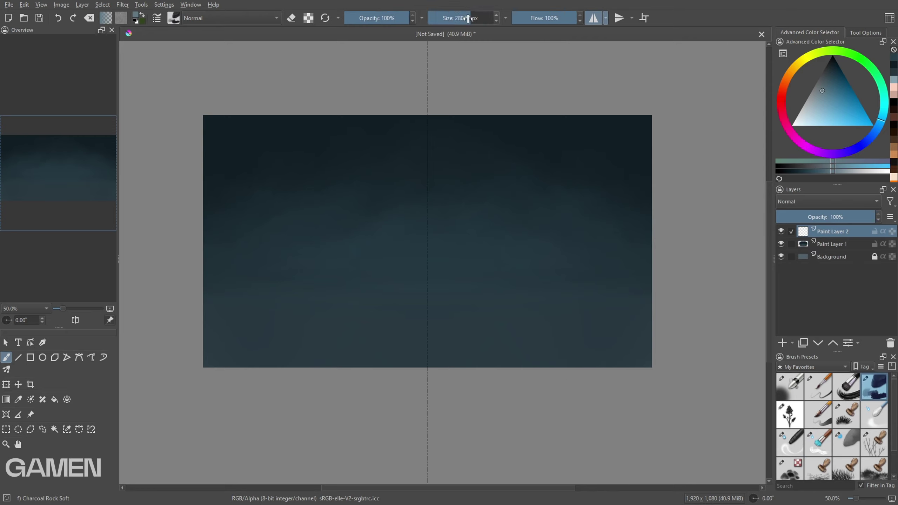
pyautogui.moveTo(439, 248); pyautogui.dragTo(597, 233)
pyautogui.press('m')
pyautogui.moveTo(488, 223)
pyautogui.mouseDown()
pyautogui.moveTo(382, 209)
pyautogui.moveTo(408, 194)
pyautogui.mouseUp()
pyautogui.press('[')
pyautogui.press('[')
pyautogui.press('[')
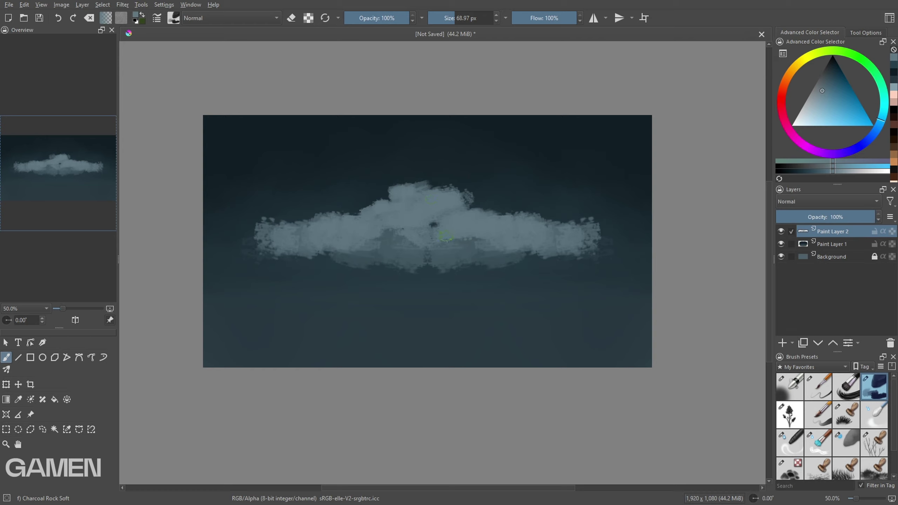
pyautogui.moveTo(446, 236); pyautogui.dragTo(433, 259)
# - Blend the cloud's top edge with Blender Textured Soft and soft-erase its lower edge
pyautogui.press('/')
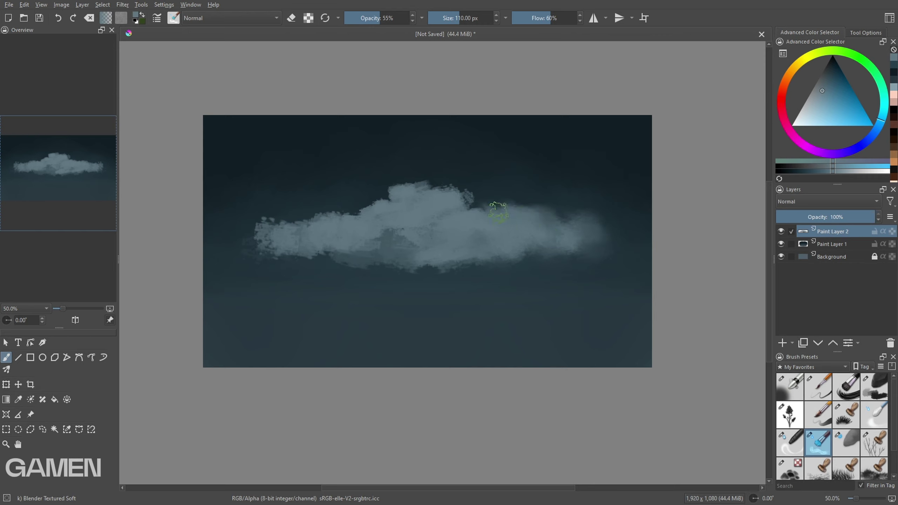
pyautogui.moveTo(498, 212); pyautogui.dragTo(425, 186)
pyautogui.press('[')
pyautogui.press('[')
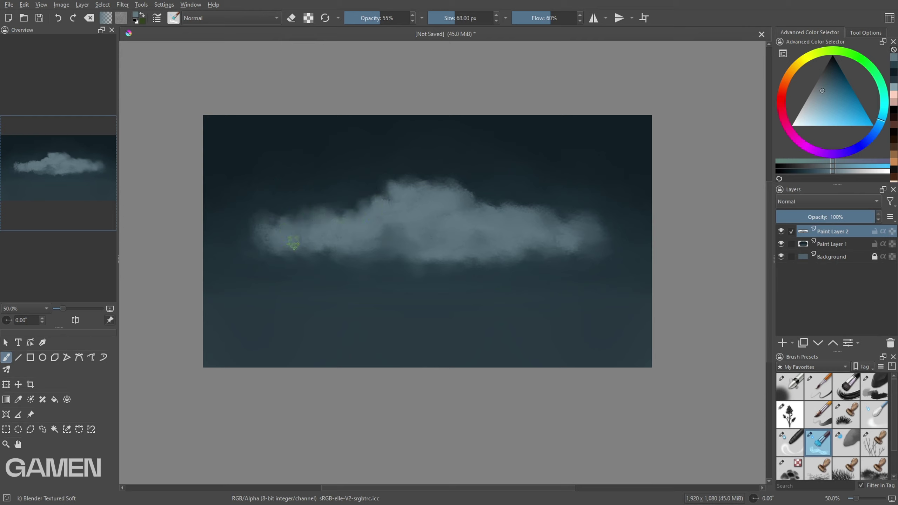
pyautogui.click(790, 386)
pyautogui.press('e')
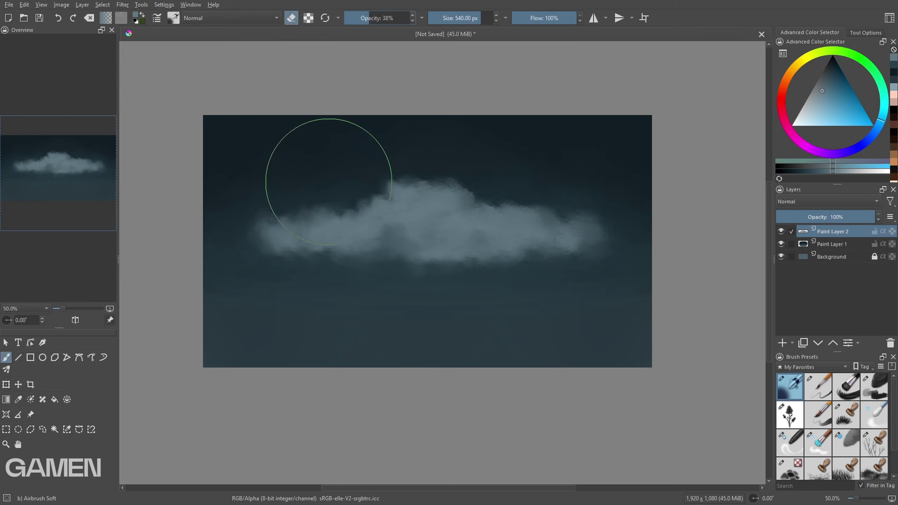
pyautogui.moveTo(326, 174)
pyautogui.mouseDown()
pyautogui.moveTo(557, 263)
pyautogui.moveTo(457, 263)
pyautogui.moveTo(382, 237)
pyautogui.mouseUp()
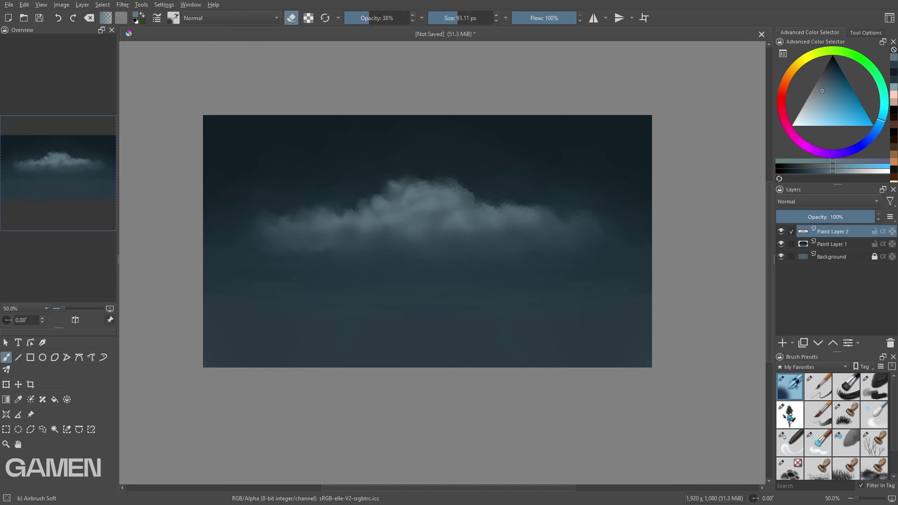
# - Add a third paint layer for the ground and choose a darker colour
pyautogui.click(818, 443)
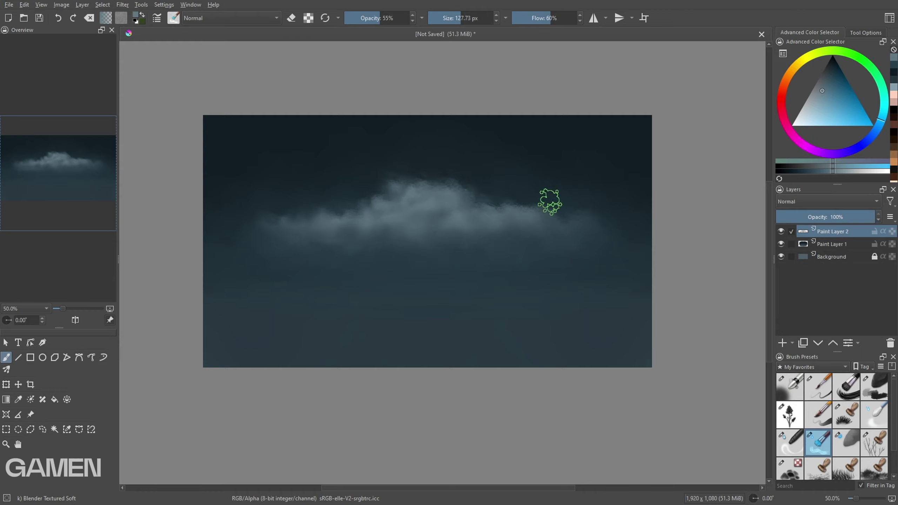
pyautogui.click(790, 386)
pyautogui.click(782, 342)
pyautogui.click(833, 62)
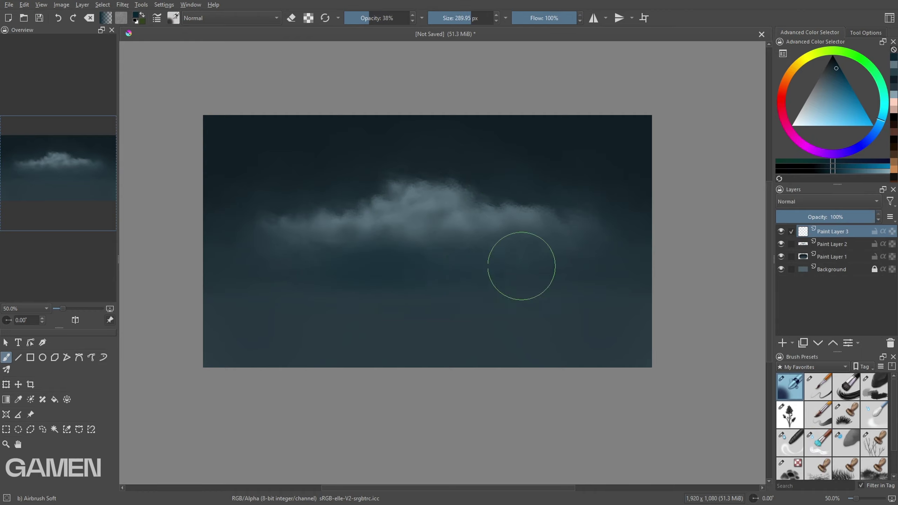
# - Paint a mirrored dark green ground band across the lower canvas with the charcoal brush
pyautogui.hotkey('ctrl', 'z')
pyautogui.click(874, 387)
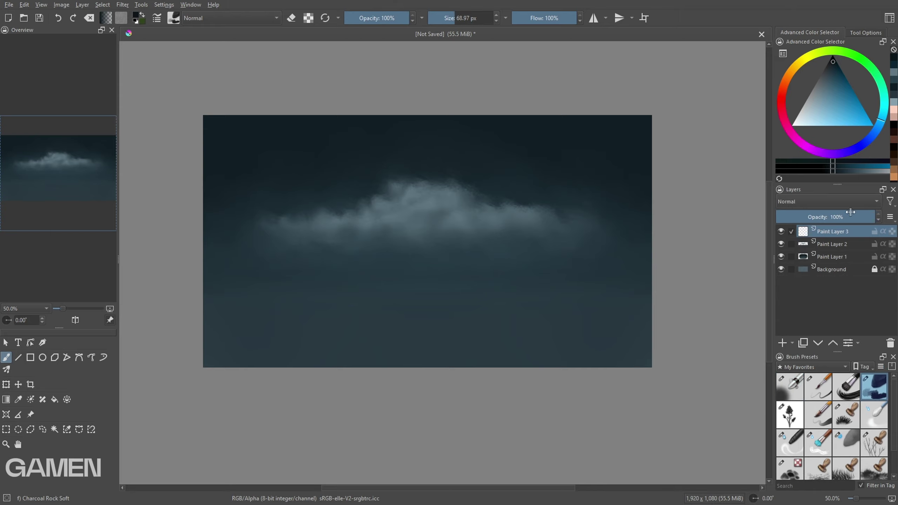
pyautogui.click(782, 90)
pyautogui.click(834, 61)
pyautogui.click(875, 73)
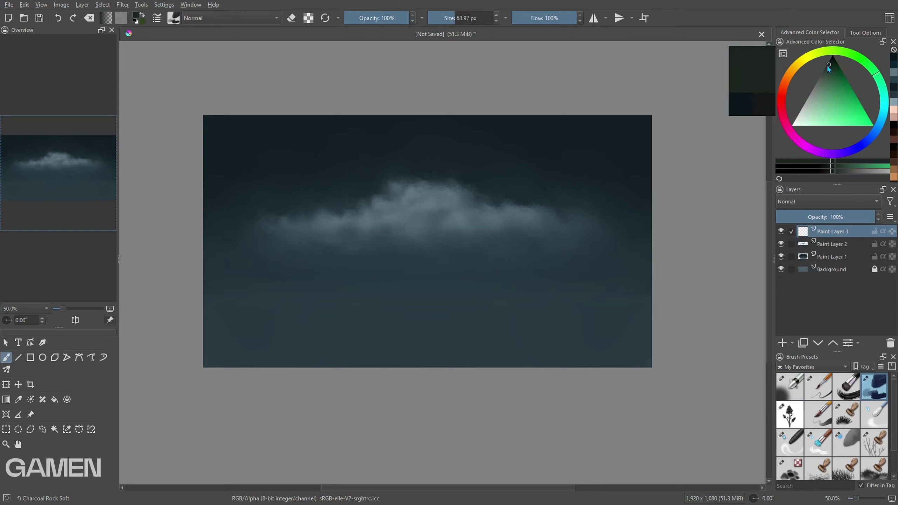
pyautogui.click(594, 17)
pyautogui.moveTo(269, 294)
pyautogui.mouseDown()
pyautogui.moveTo(216, 297)
pyautogui.moveTo(551, 341)
pyautogui.mouseUp()
pyautogui.scroll(-1, 849, 424)
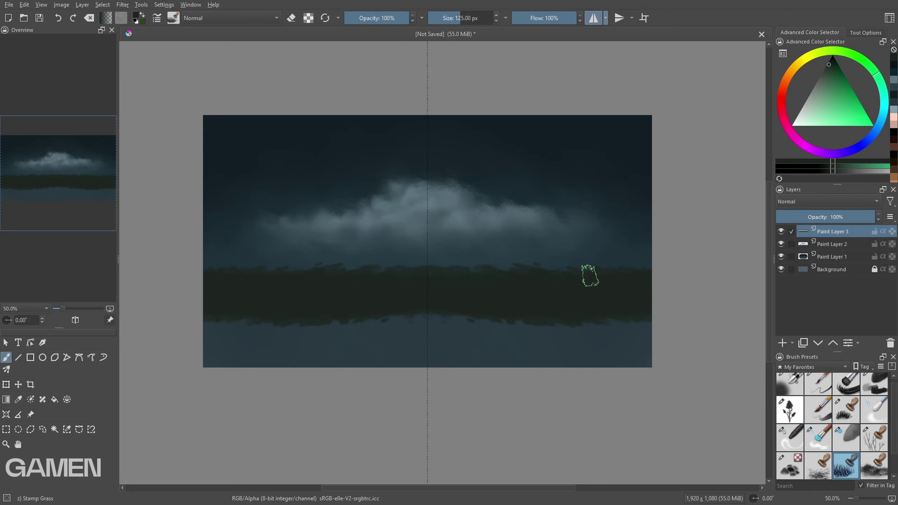
# - Load the custom collection's grass presets and add two new layers for grass
pyautogui.click(874, 438)
pyautogui.click(821, 368)
pyautogui.click(794, 308)
pyautogui.click(874, 387)
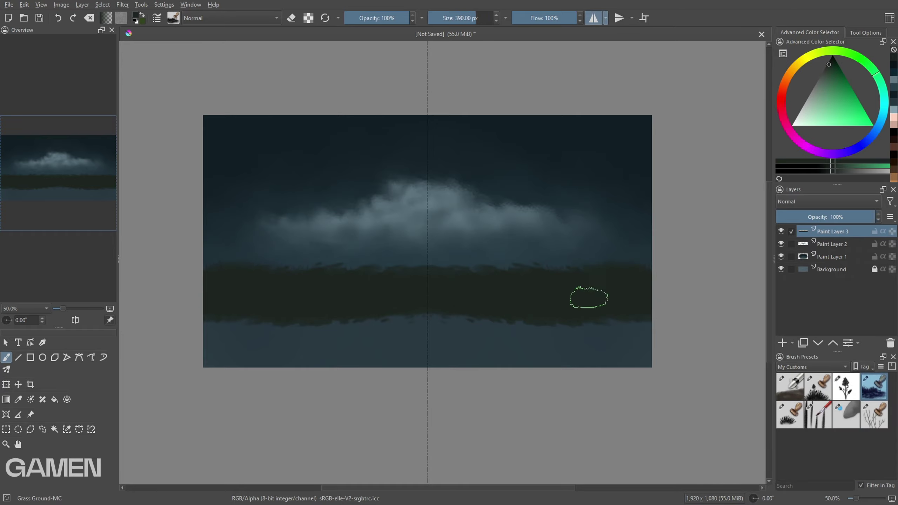
pyautogui.click(594, 18)
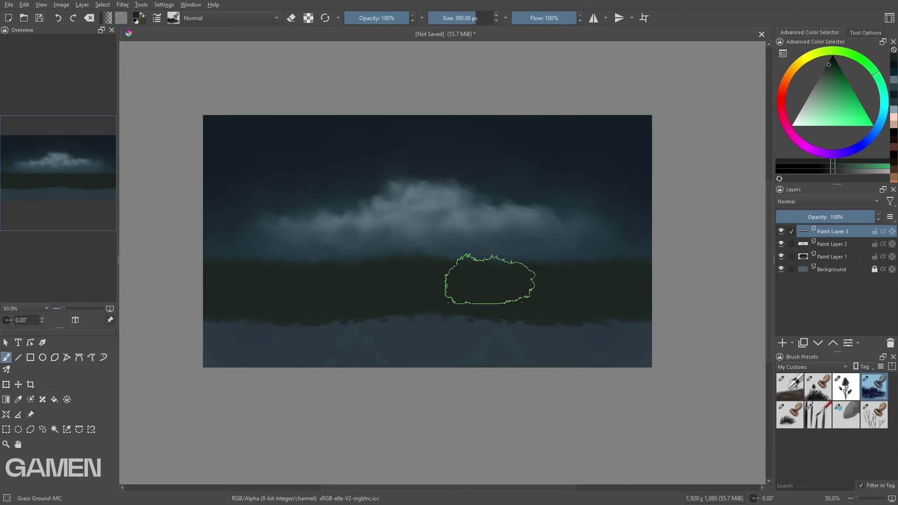
pyautogui.press('Insert')
pyautogui.press('/')
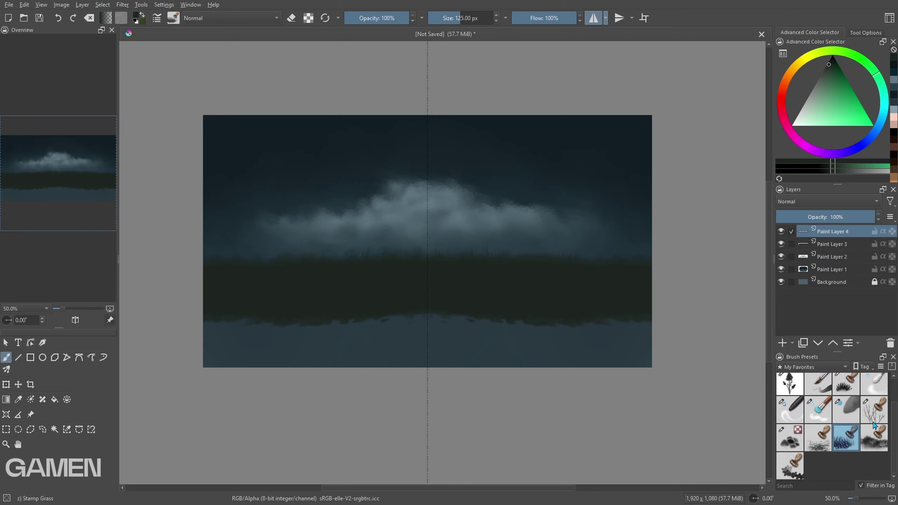
pyautogui.press('Insert')
pyautogui.press('/')
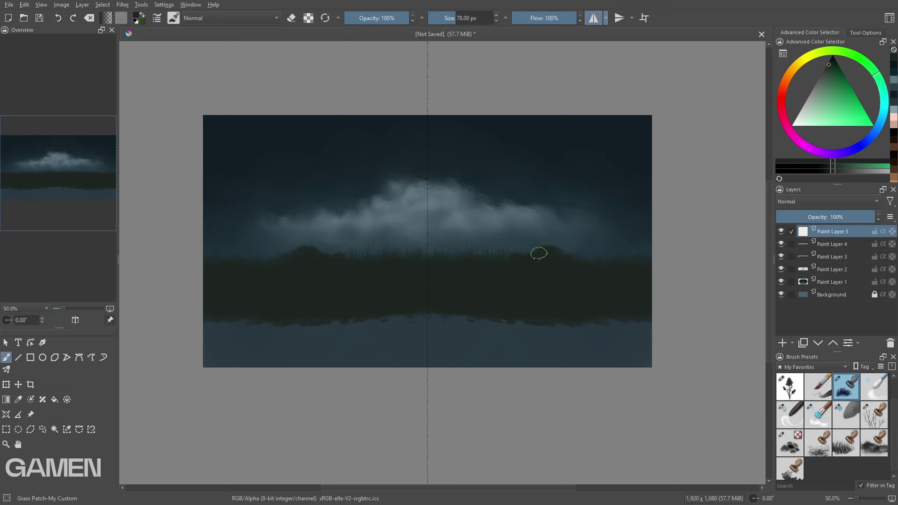
# - Cover the light bottom band with dark ground and stamp grass blades along the horizon
pyautogui.scroll(1, 848, 425)
pyautogui.click(875, 386)
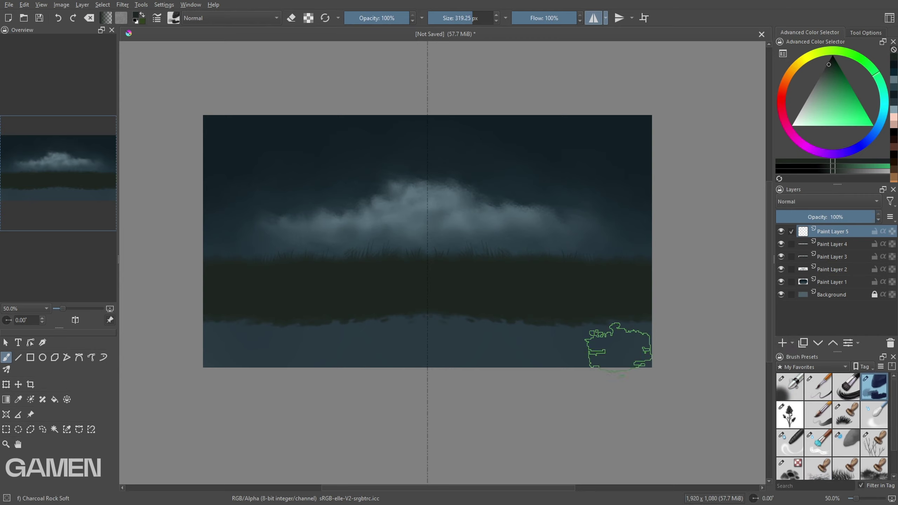
pyautogui.moveTo(618, 346); pyautogui.dragTo(457, 368)
pyautogui.press('Insert')
pyautogui.press('/')
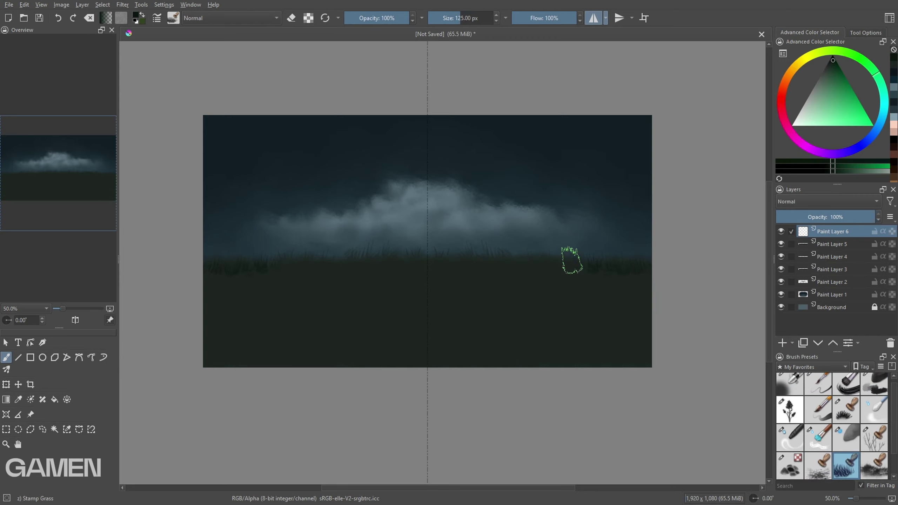
pyautogui.moveTo(451, 290)
pyautogui.mouseDown()
pyautogui.moveTo(583, 297)
pyautogui.moveTo(445, 299)
pyautogui.mouseUp()
# - Paint dark Dirt-mc texture along the canvas bottom on new layers
pyautogui.press('/')
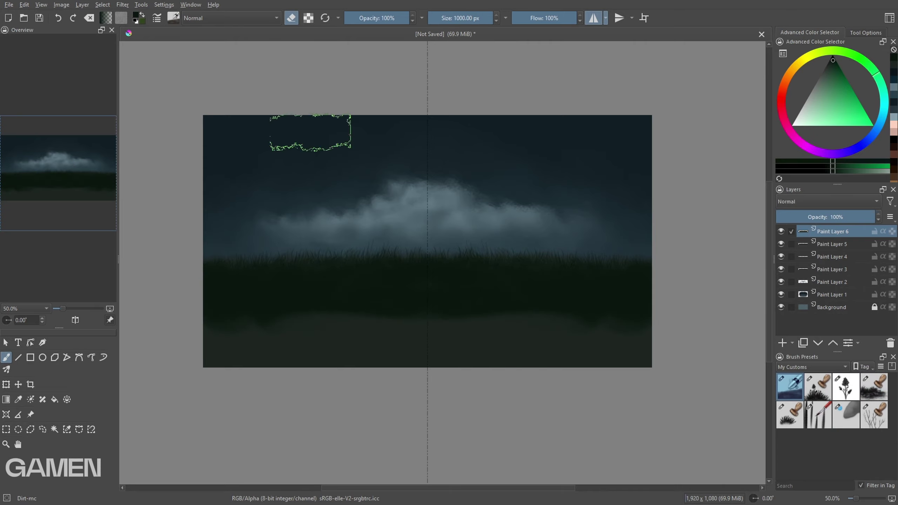
pyautogui.click(783, 342)
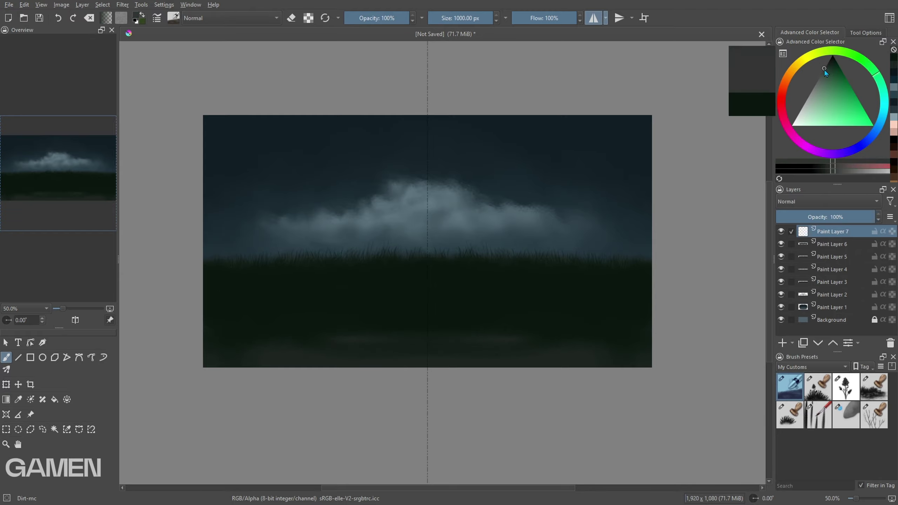
pyautogui.moveTo(442, 339)
pyautogui.mouseDown()
pyautogui.moveTo(739, 342)
pyautogui.moveTo(581, 341)
pyautogui.moveTo(632, 332)
pyautogui.moveTo(221, 338)
pyautogui.moveTo(501, 321)
pyautogui.moveTo(642, 340)
pyautogui.moveTo(447, 324)
pyautogui.mouseUp()
pyautogui.press('Insert')
pyautogui.keyDown('ctrl'); pyautogui.click(222, 338); pyautogui.keyUp('ctrl')
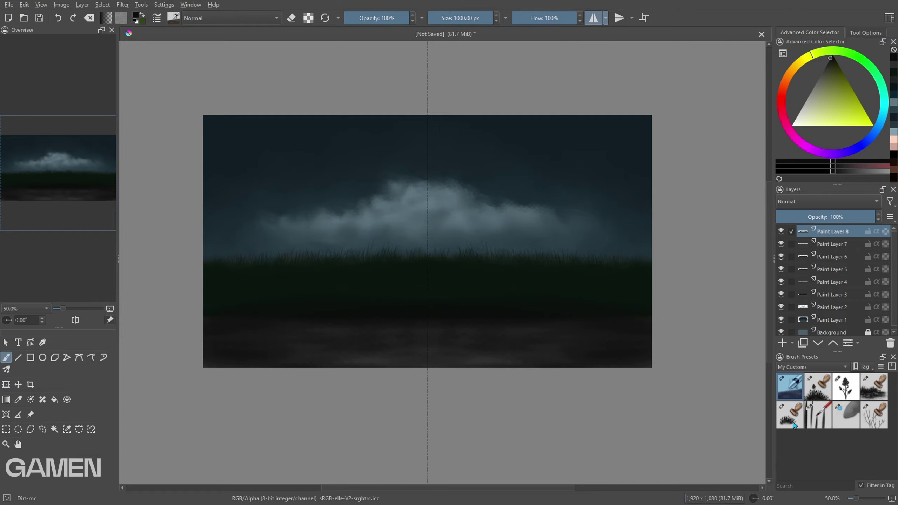
# - Stamp muted brown Stamp Floor texture along the bottom, then add a shading layer
pyautogui.click(811, 367)
pyautogui.click(807, 429)
pyautogui.click(818, 438)
pyautogui.press('m')
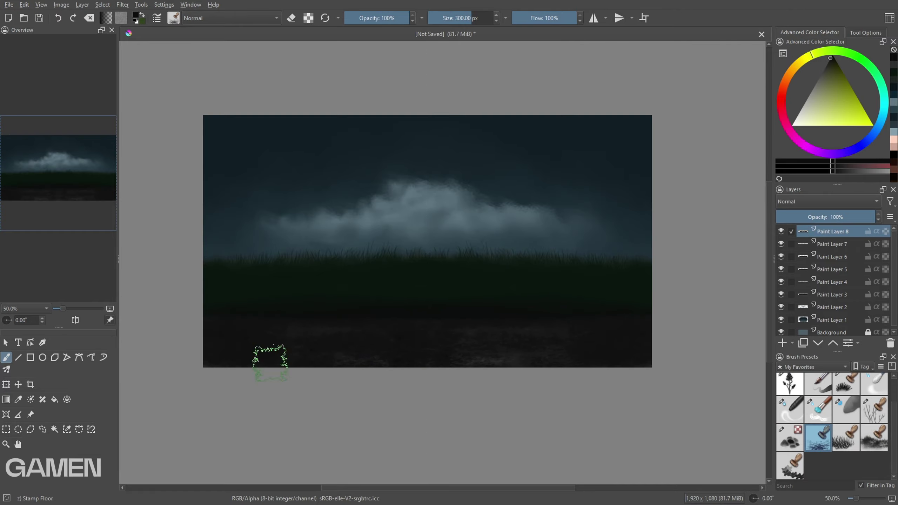
pyautogui.click(787, 75)
pyautogui.click(829, 70)
pyautogui.moveTo(471, 357); pyautogui.dragTo(311, 341)
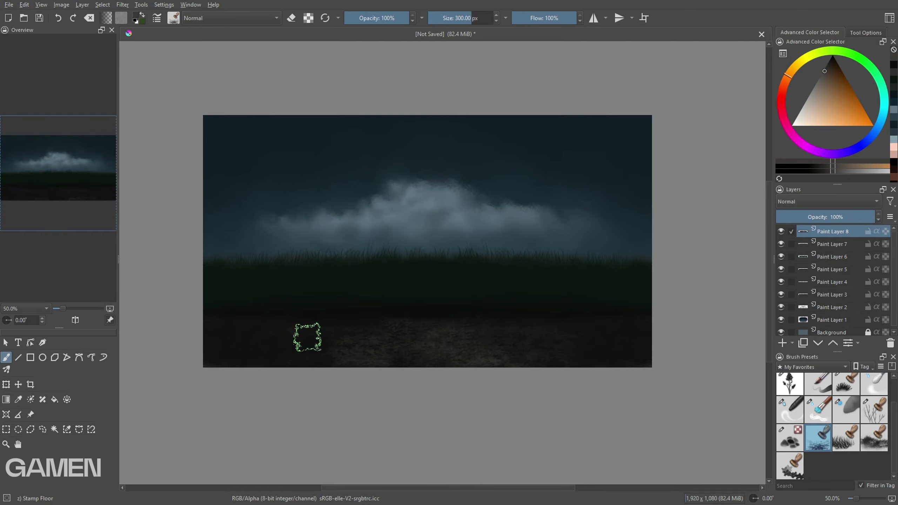
pyautogui.press('m')
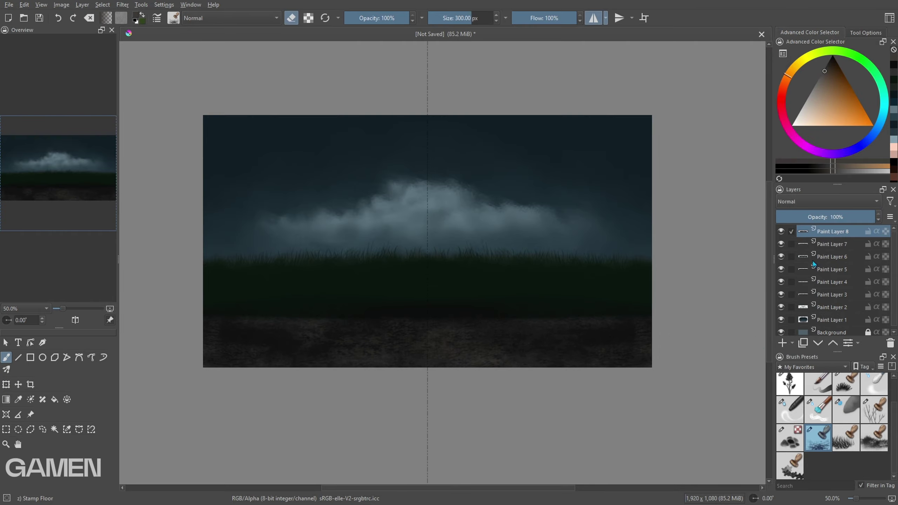
pyautogui.press('Insert')
pyautogui.press('/')
# - Shade the ground black with Airbrush Soft, merge it down, and erase part of the dark band
pyautogui.press('d')
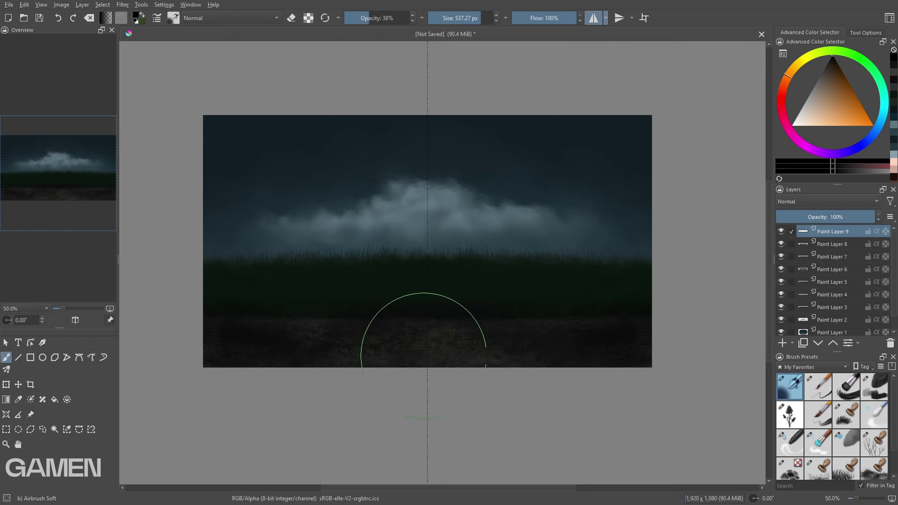
pyautogui.moveTo(421, 340); pyautogui.dragTo(219, 336)
pyautogui.hotkey('ctrl', 'e')
pyautogui.press('/')
pyautogui.press('e')
pyautogui.moveTo(291, 281); pyautogui.dragTo(564, 278)
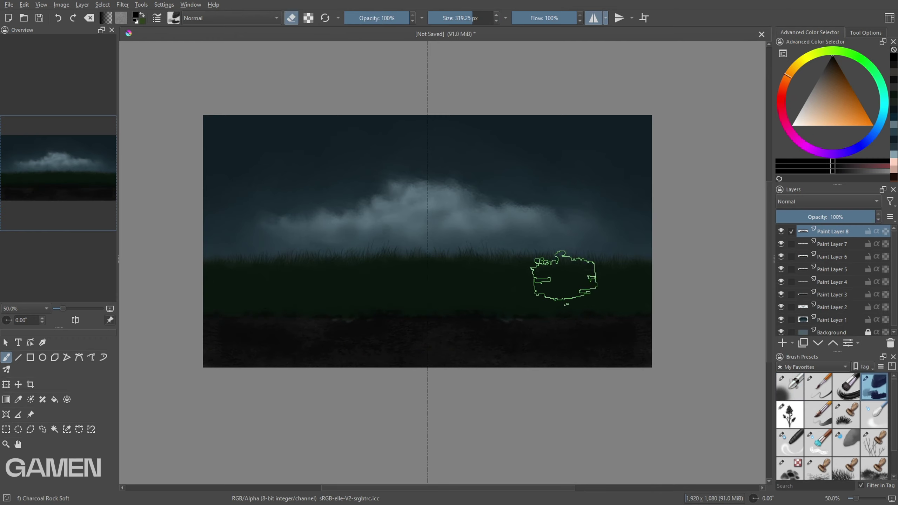
# - Set up a dark green Grass Patch brush on fresh new layers
pyautogui.click(846, 415)
pyautogui.keyDown('ctrl'); pyautogui.click(481, 308); pyautogui.keyUp('ctrl')
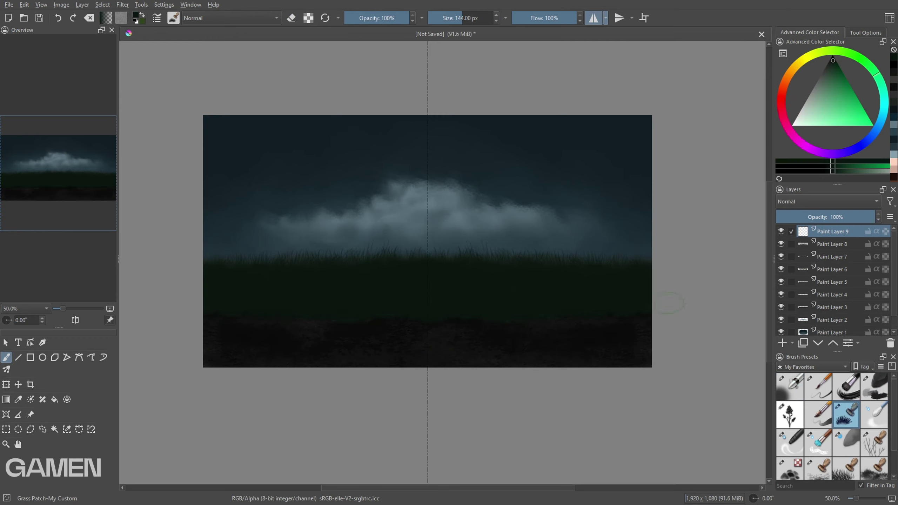
pyautogui.click(851, 469)
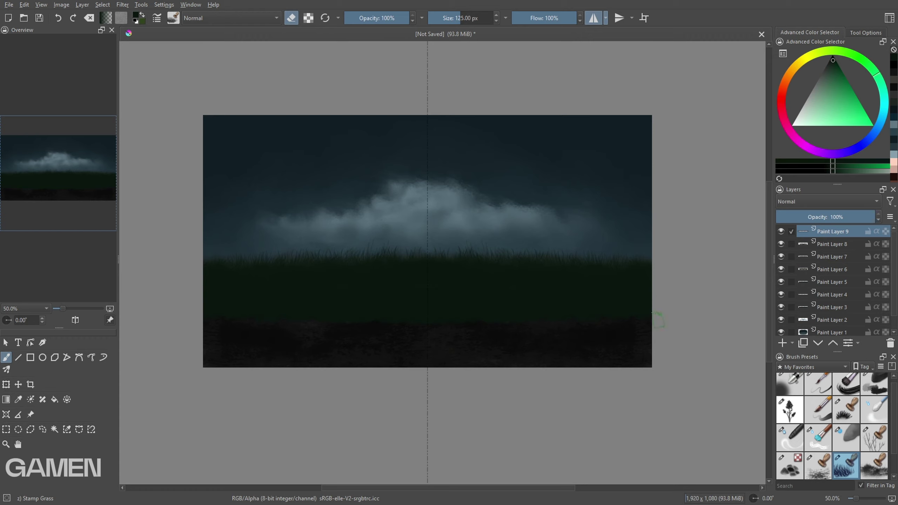
pyautogui.click(788, 386)
pyautogui.press('Insert')
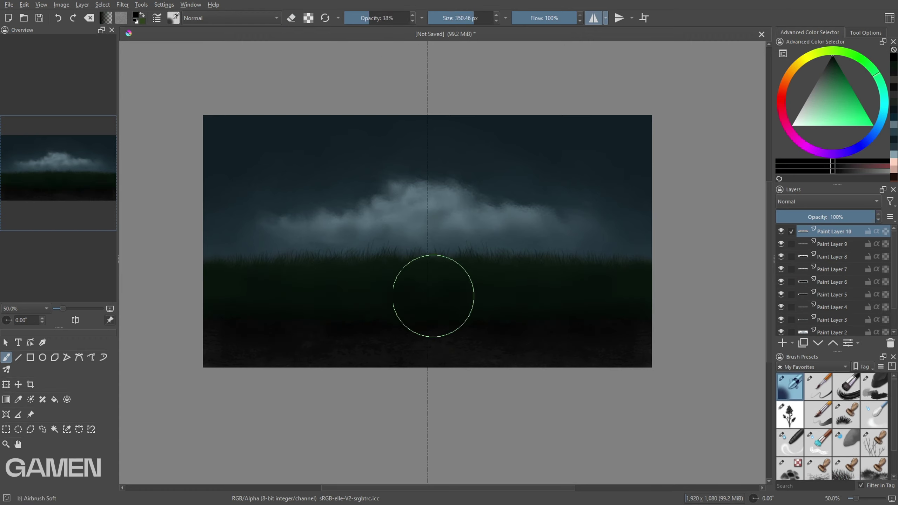
pyautogui.click(846, 469)
pyautogui.click(846, 410)
pyautogui.press('Insert')
# - Paint grass tufts along the bottom and darken the edge with soft airbrush shading
pyautogui.moveTo(665, 360); pyautogui.dragTo(212, 354)
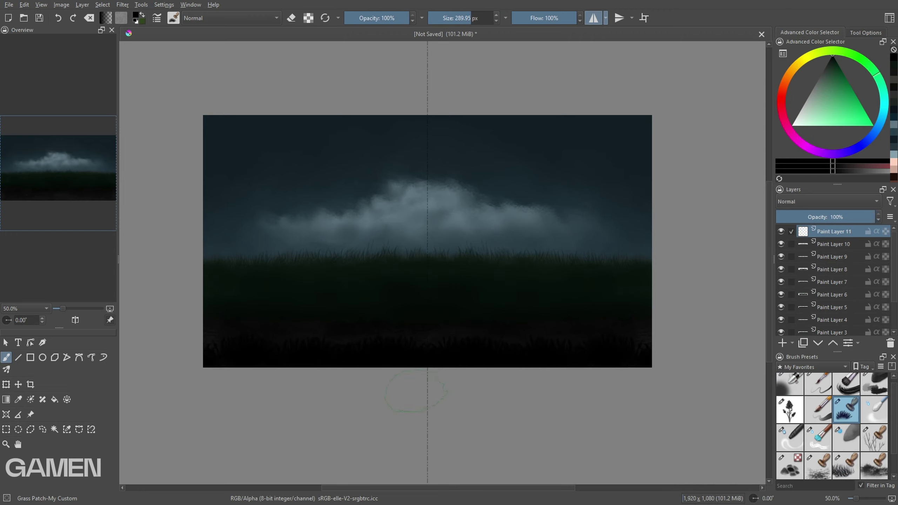
pyautogui.moveTo(418, 340); pyautogui.dragTo(492, 351)
pyautogui.click(790, 386)
pyautogui.moveTo(212, 350); pyautogui.dragTo(315, 345)
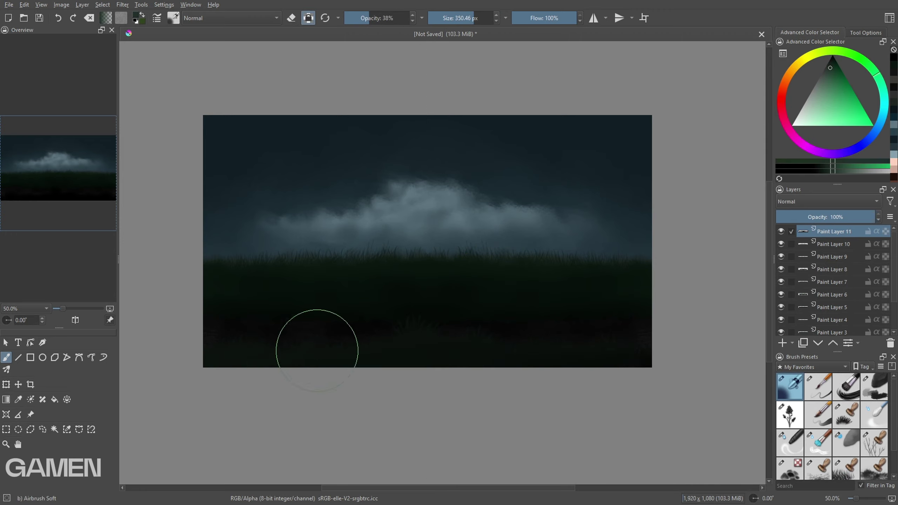
pyautogui.moveTo(630, 340); pyautogui.dragTo(380, 331)
pyautogui.click(846, 415)
# - Paint mirrored grass tufts on a new layer, then add another layer on top
pyautogui.press('Insert')
pyautogui.press('m')
pyautogui.moveTo(602, 350)
pyautogui.mouseDown()
pyautogui.moveTo(633, 350)
pyautogui.moveTo(375, 356)
pyautogui.mouseUp()
pyautogui.press('d')
pyautogui.press('Insert')
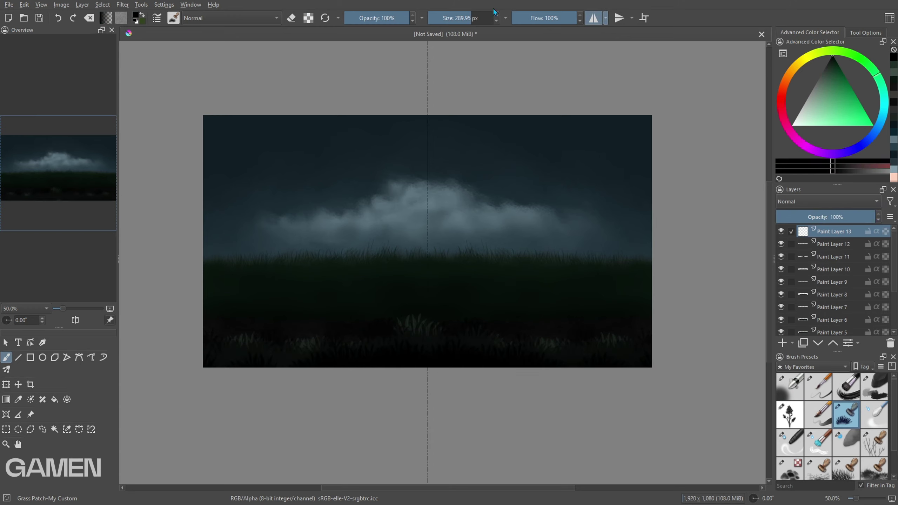
# - Delete the empty top layer and merge the grass layers down, undoing a few merges
pyautogui.hotkey('shift', 'Delete')
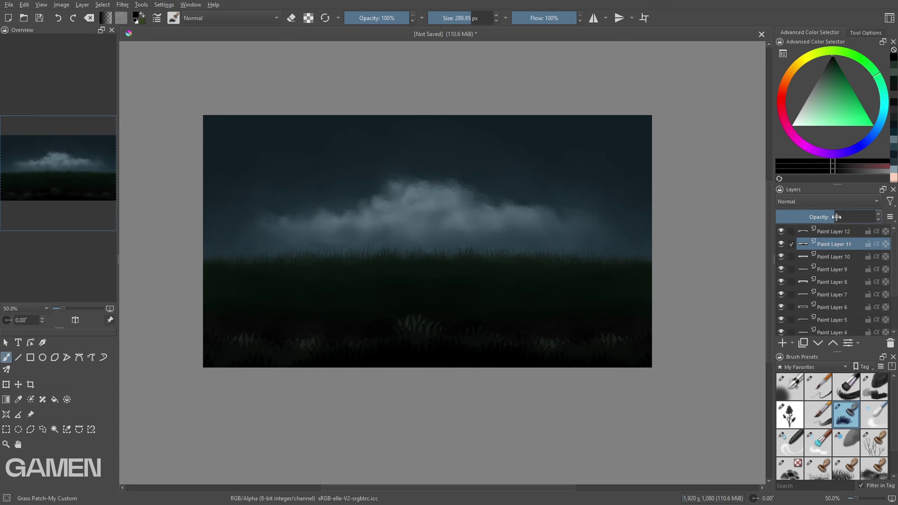
pyautogui.hotkey('shift', 'Delete')
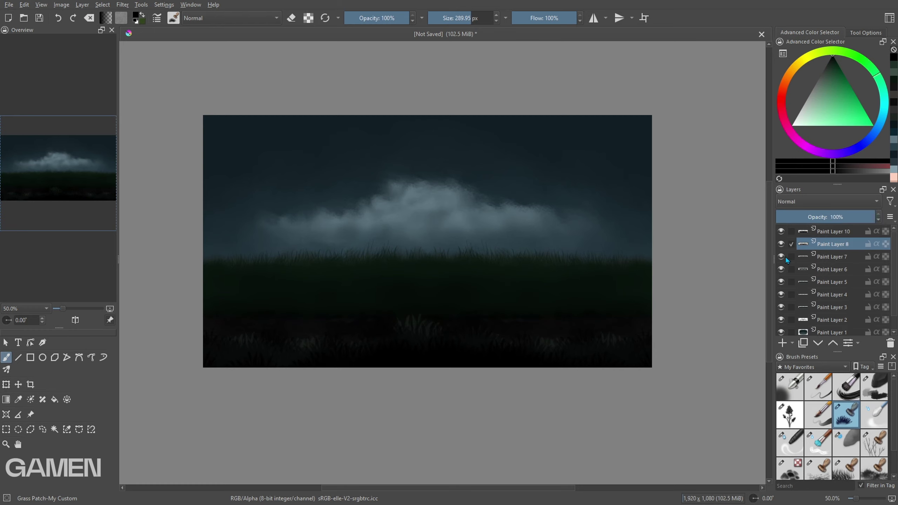
pyautogui.click(784, 245)
pyautogui.hotkey('shift', 'Delete')
pyautogui.hotkey('ctrl', 'z')
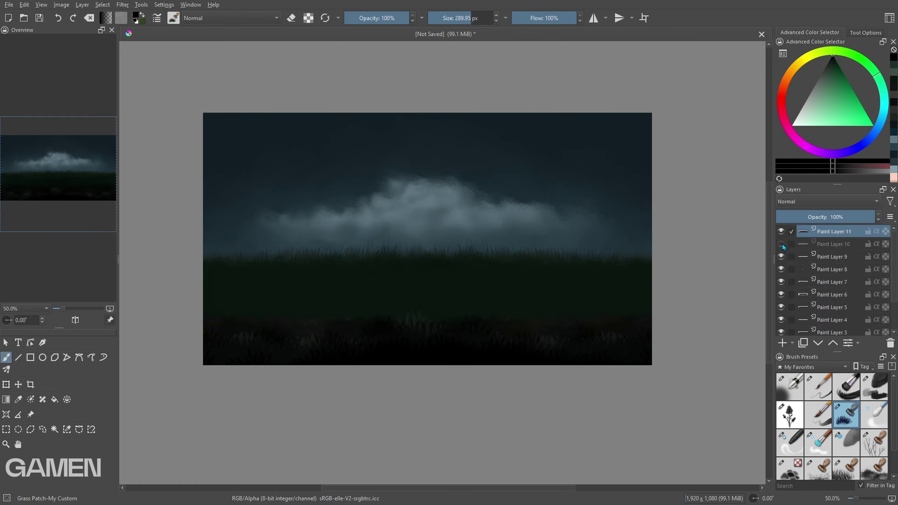
pyautogui.hotkey('ctrl', 'z')
pyautogui.hotkey('ctrl', 'z')
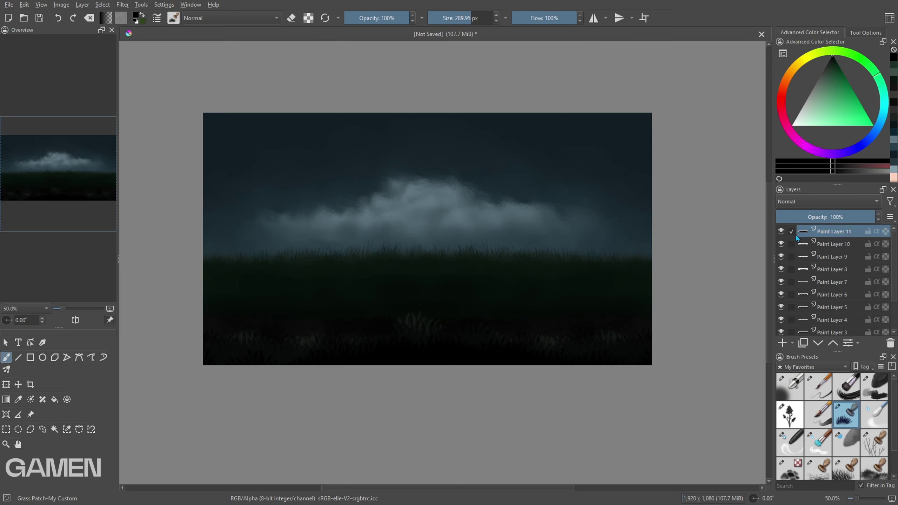
pyautogui.hotkey('ctrl', 'z')
# - Merge the stack down to four paint layers, then add Paint Layer 12 with Rough line-mc
pyautogui.hotkey('ctrl', 'z')
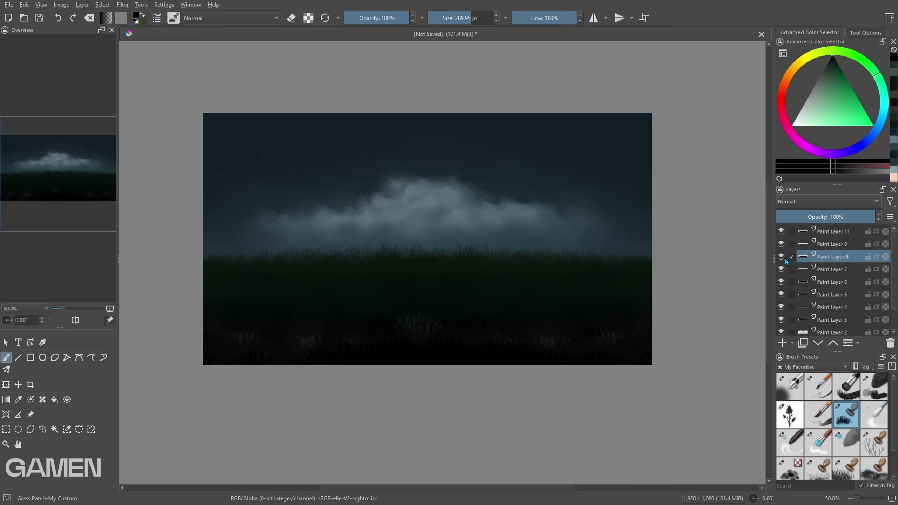
pyautogui.moveTo(856, 217); pyautogui.dragTo(853, 218)
pyautogui.hotkey('ctrl', 'z')
pyautogui.hotkey('ctrl', 'z')
pyautogui.hotkey('ctrl', 'z')
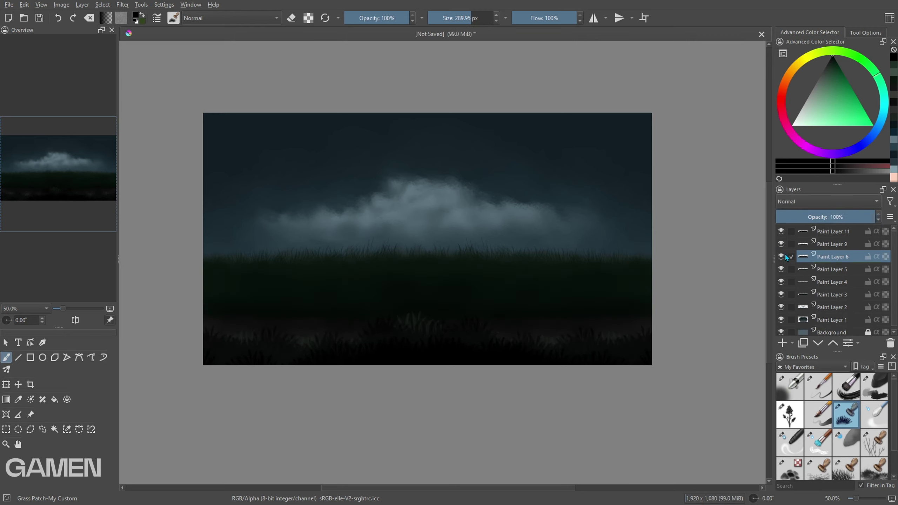
pyautogui.hotkey('ctrl', 'z')
pyautogui.hotkey('ctrl', 'z')
pyautogui.hotkey('ctrl', 'z')
pyautogui.hotkey('ctrl', 'z')
pyautogui.hotkey('ctrl', 'z')
pyautogui.hotkey('ctrl', 'z')
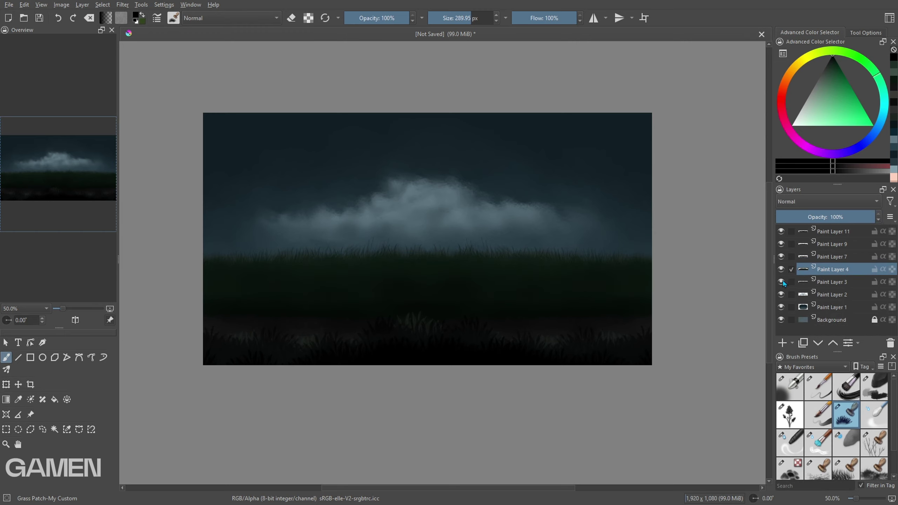
pyautogui.hotkey('ctrl', 'z')
pyautogui.click(781, 257)
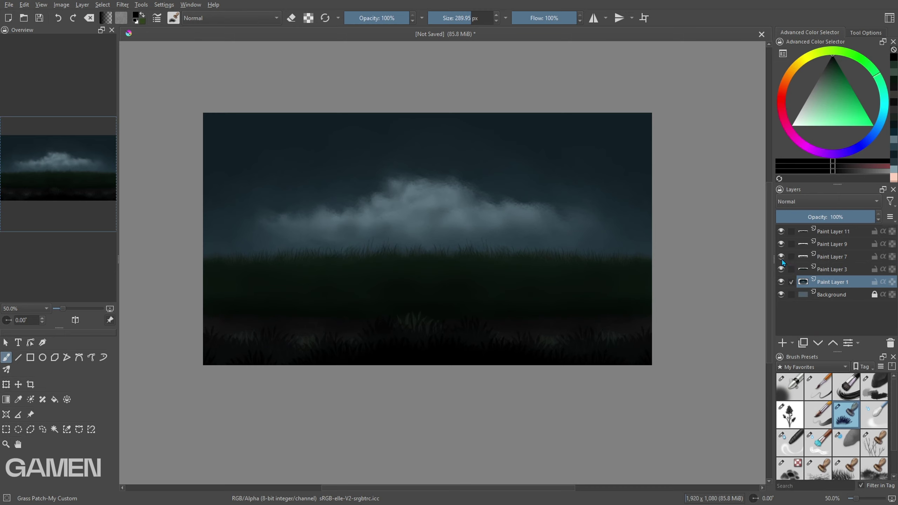
pyautogui.hotkey('ctrl', 'z')
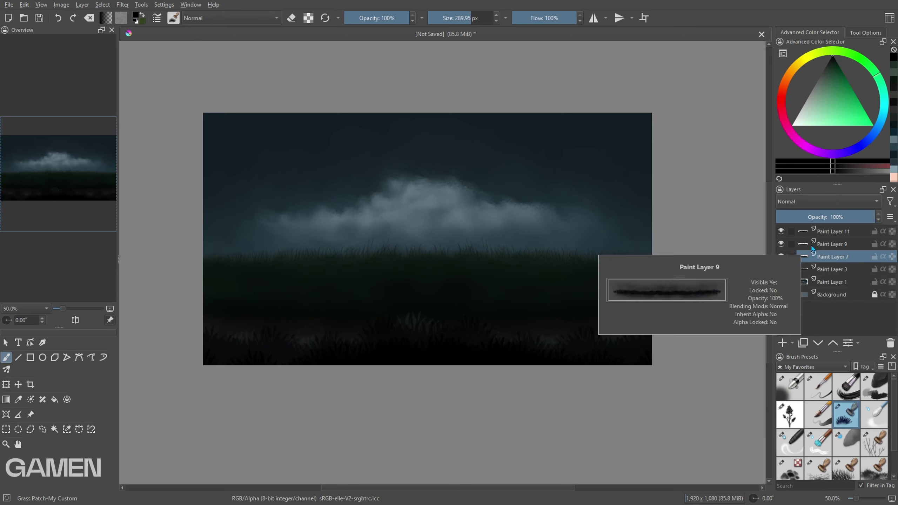
pyautogui.hotkey('ctrl', 'z')
pyautogui.hotkey('ctrl', 'z')
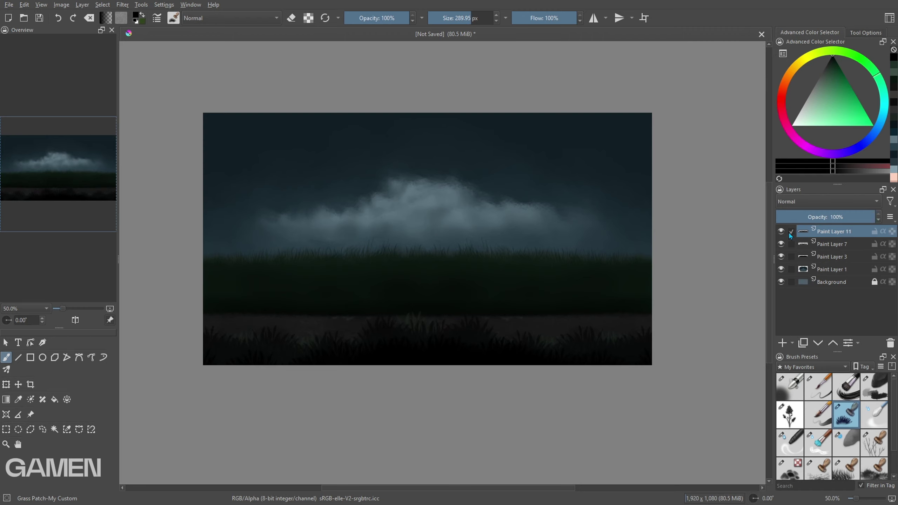
pyautogui.press('Insert')
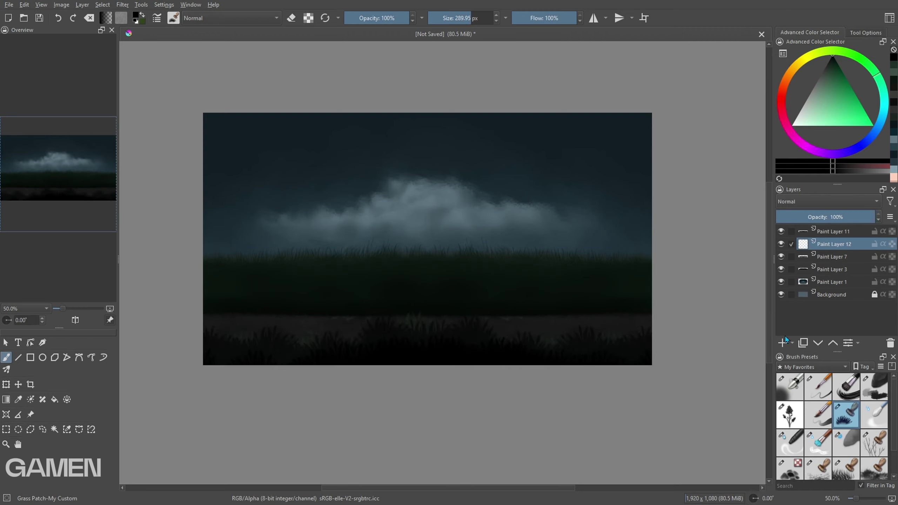
pyautogui.click(818, 416)
pyautogui.click(783, 87)
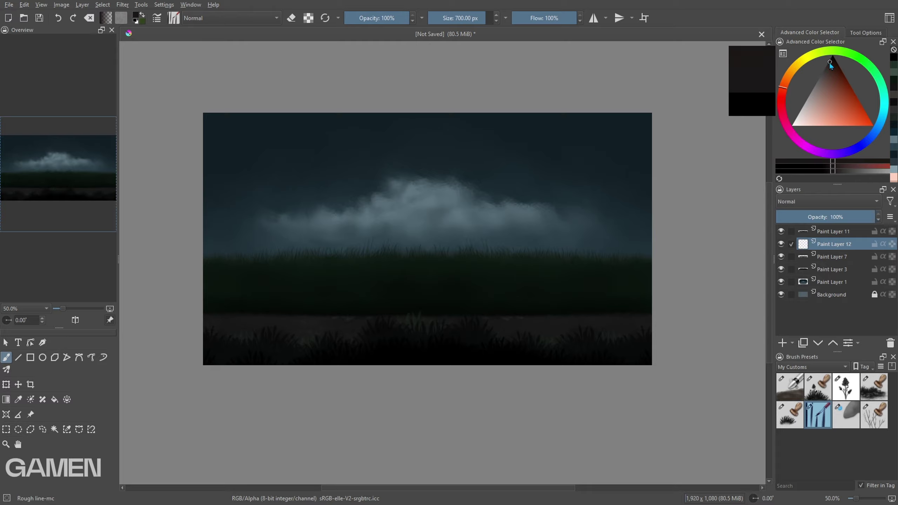
# - Paint two mirrored pairs of near-black reddish trunks and four trunks on the left
pyautogui.click(830, 60)
pyautogui.press('m')
pyautogui.moveTo(636, 117); pyautogui.dragTo(640, 350)
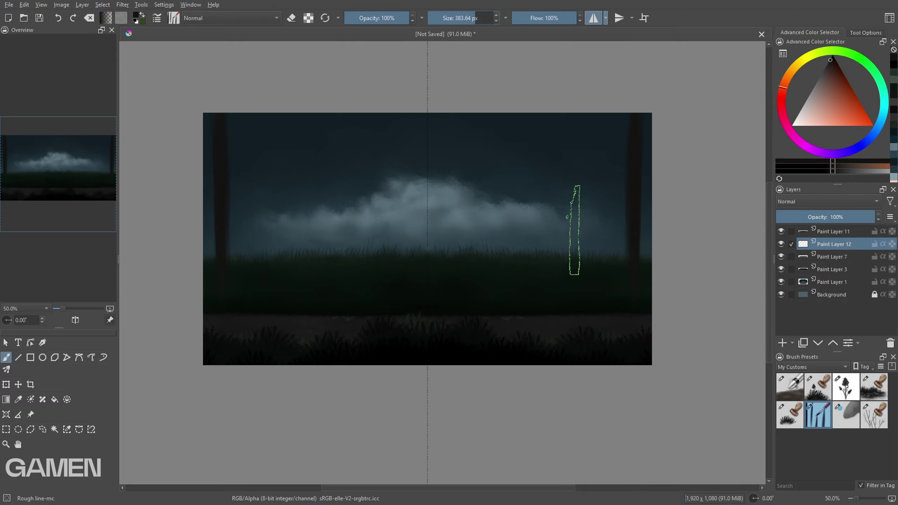
pyautogui.moveTo(575, 117); pyautogui.dragTo(575, 354)
pyautogui.press('m')
pyautogui.moveTo(352, 156); pyautogui.dragTo(341, 283)
pyautogui.moveTo(329, 113); pyautogui.dragTo(324, 256)
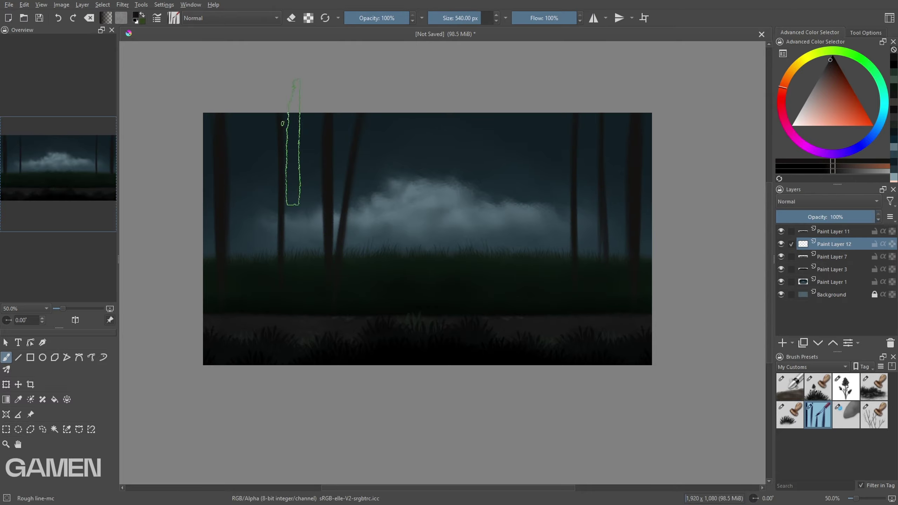
pyautogui.moveTo(260, 134); pyautogui.dragTo(260, 274)
pyautogui.moveTo(293, 150); pyautogui.dragTo(294, 262)
# - Fill the centre and right with many more dark vertical trunks, adding one on Paint Layer 13
pyautogui.moveTo(442, 117); pyautogui.dragTo(439, 297)
pyautogui.moveTo(509, 136); pyautogui.dragTo(505, 257)
pyautogui.moveTo(555, 143); pyautogui.dragTo(551, 354)
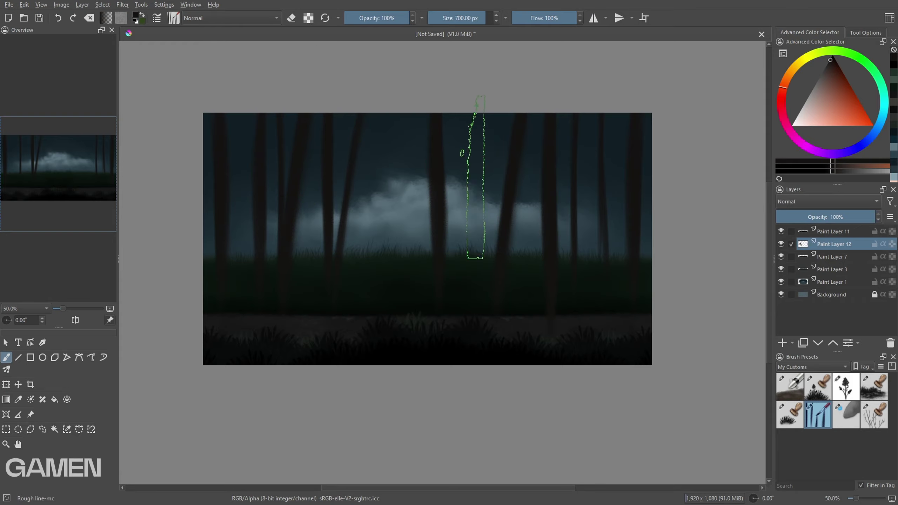
pyautogui.moveTo(474, 113); pyautogui.dragTo(470, 259)
pyautogui.moveTo(389, 142); pyautogui.dragTo(389, 253)
pyautogui.moveTo(412, 127); pyautogui.dragTo(413, 255)
pyautogui.moveTo(370, 113); pyautogui.dragTo(367, 257)
pyautogui.moveTo(311, 157); pyautogui.dragTo(312, 258)
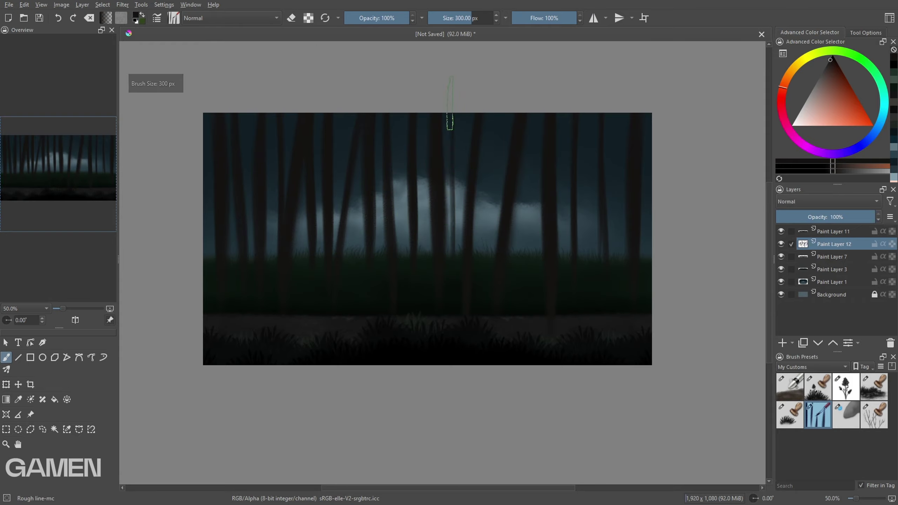
pyautogui.moveTo(453, 113); pyautogui.dragTo(451, 254)
pyautogui.moveTo(551, 145); pyautogui.dragTo(552, 244)
pyautogui.moveTo(525, 171); pyautogui.dragTo(526, 257)
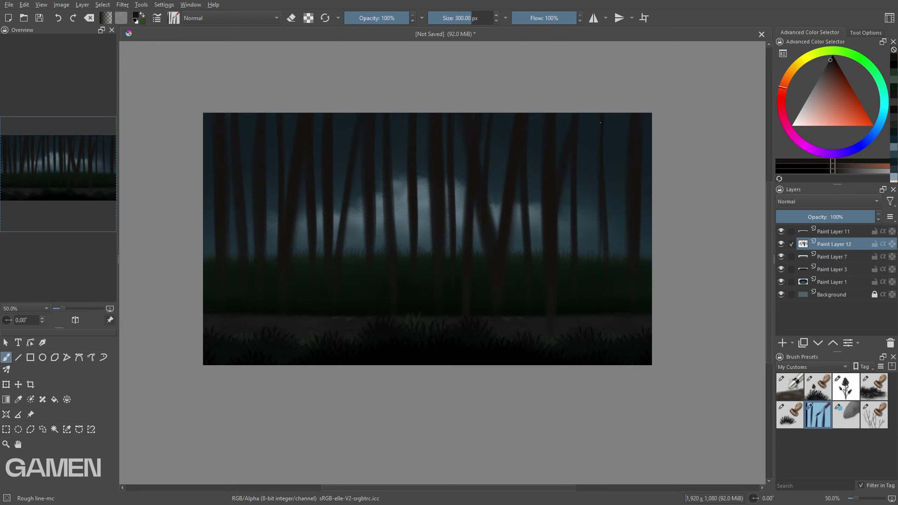
pyautogui.moveTo(588, 155); pyautogui.dragTo(585, 262)
pyautogui.press('Insert')
pyautogui.moveTo(550, 149); pyautogui.dragTo(555, 313)
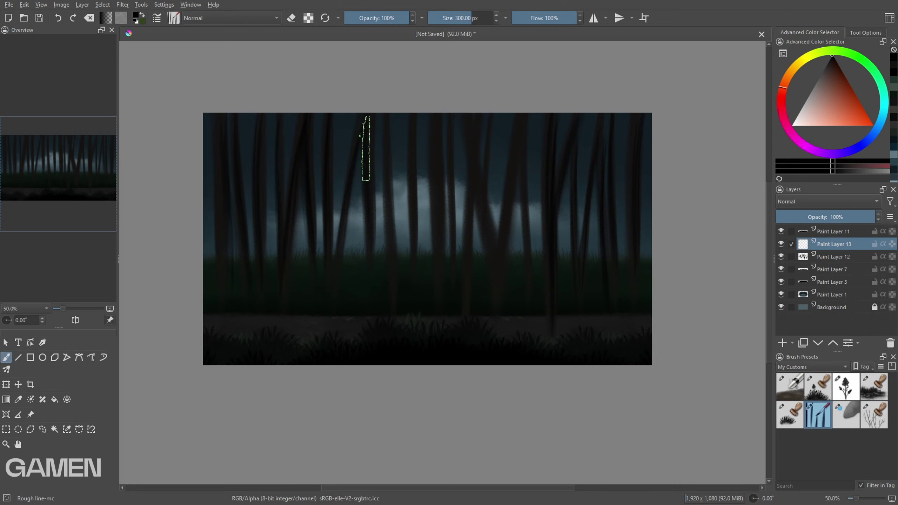
# - Add a diagonal and a short lower trunk, undo a trial blend mode, and merge Paint Layer 13 down
pyautogui.moveTo(463, 114); pyautogui.dragTo(481, 228)
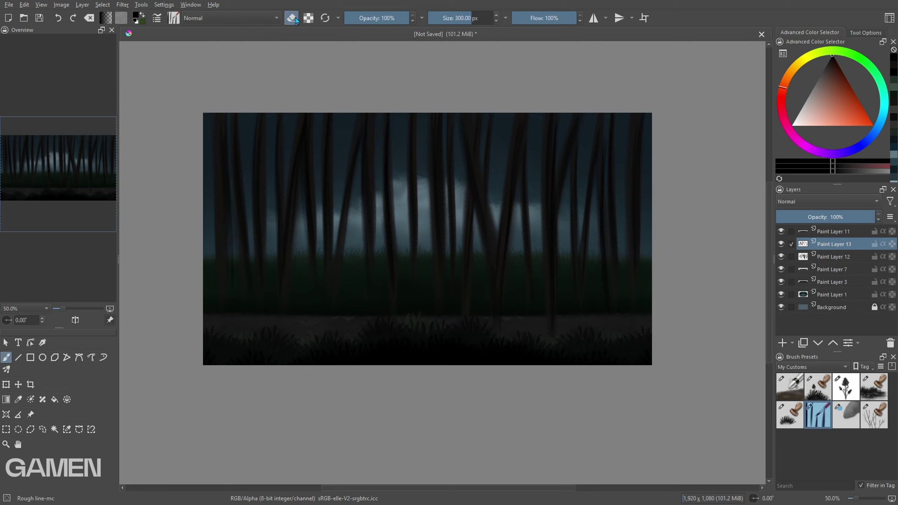
pyautogui.keyDown('ctrl'); pyautogui.click(542, 150); pyautogui.keyUp('ctrl')
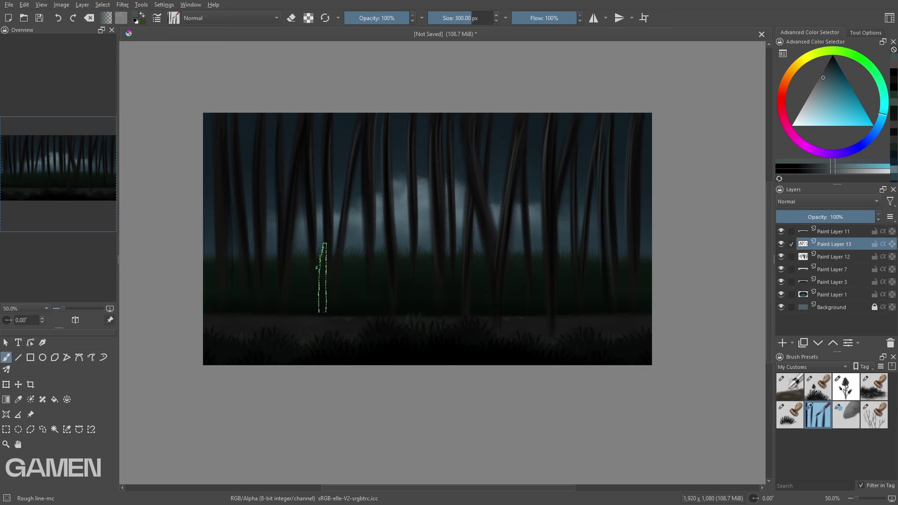
pyautogui.moveTo(848, 217); pyautogui.dragTo(801, 217)
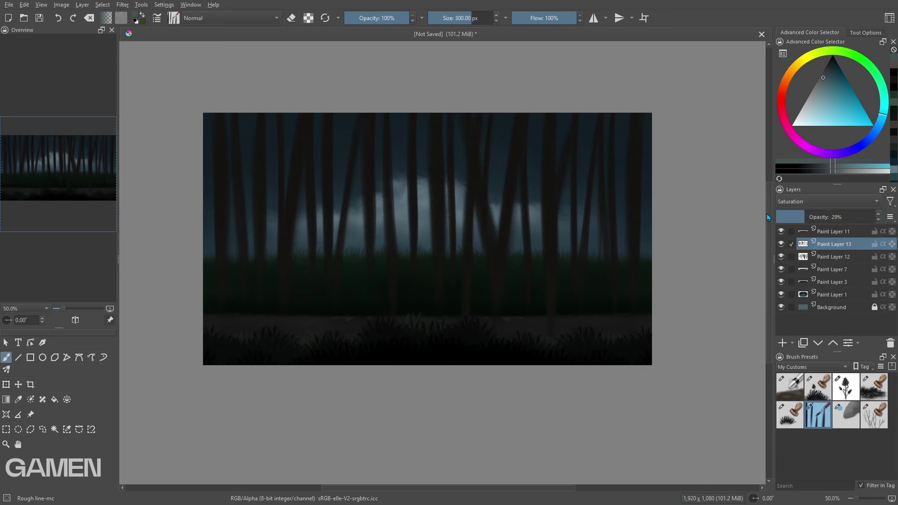
pyautogui.click(827, 202)
pyautogui.click(802, 164)
pyautogui.hotkey('ctrl', 'z')
pyautogui.hotkey('ctrl', 'z')
pyautogui.hotkey('ctrl', 'z')
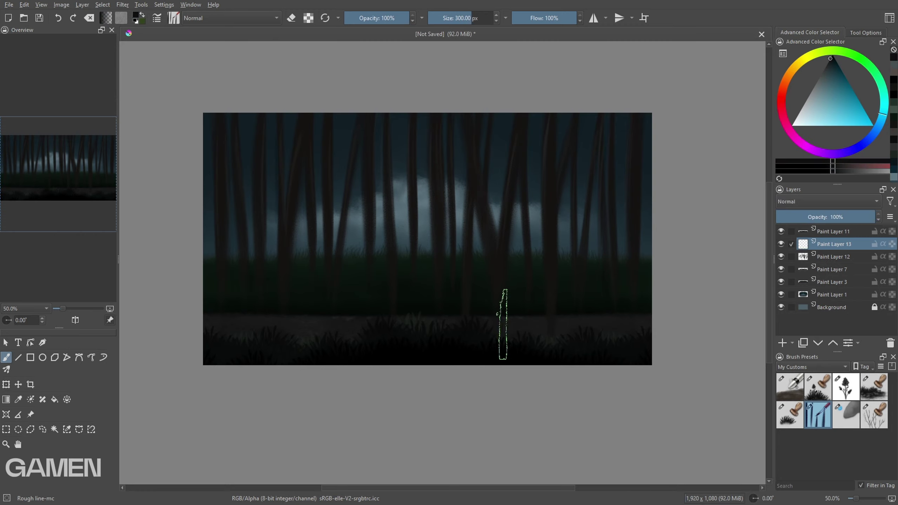
pyautogui.moveTo(501, 335); pyautogui.dragTo(493, 269)
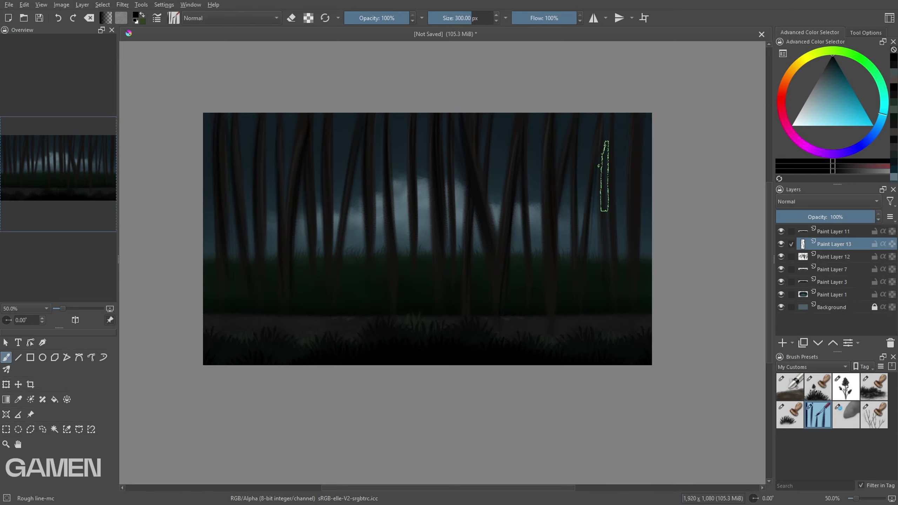
pyautogui.hotkey('shift', 'Delete')
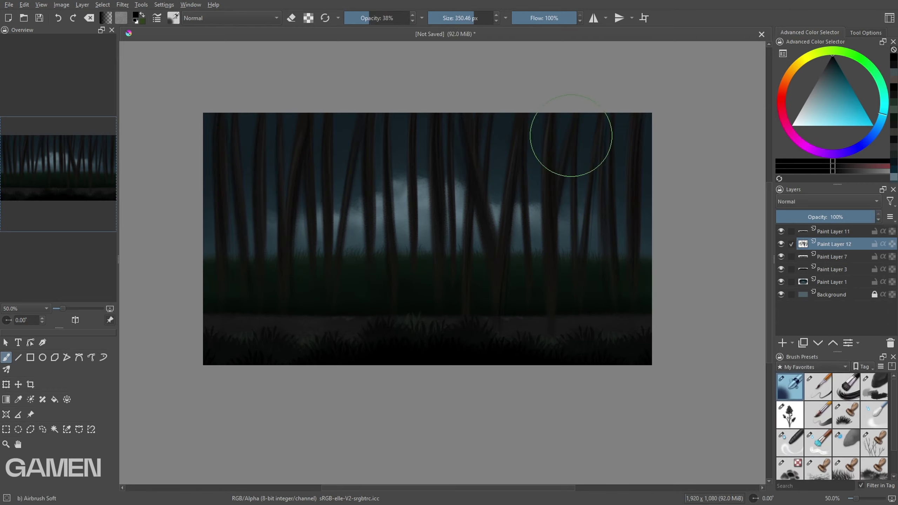
# - Pick the soft airbrush from the My Favorites brush set at full opacity
pyautogui.scroll(-3, 892, 443)
pyautogui.click(818, 385)
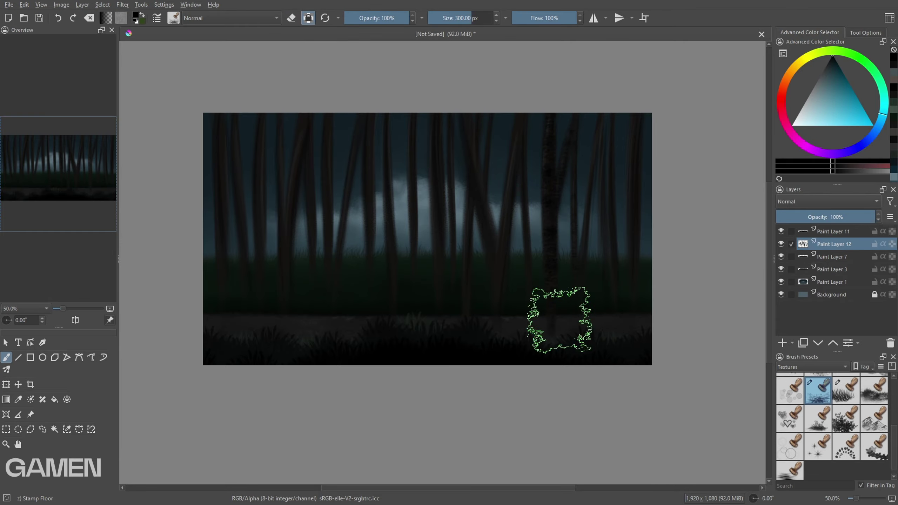
pyautogui.click(812, 367)
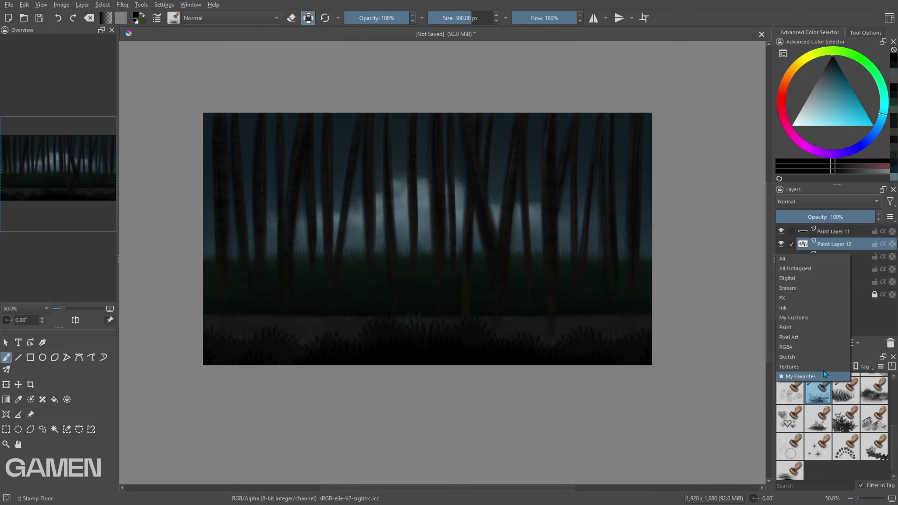
pyautogui.click(796, 212)
pyautogui.click(790, 387)
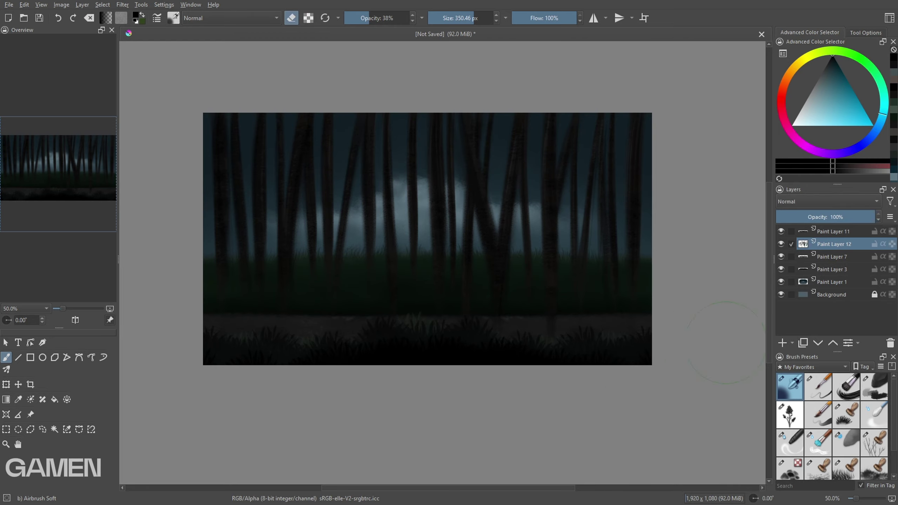
pyautogui.press('i')
# - Airbrush a mirrored dark stroke over the forest floor, lower Paint Layer 13's opacity, and add Paint Layer 14
pyautogui.click(594, 18)
pyautogui.moveTo(220, 307); pyautogui.dragTo(425, 279)
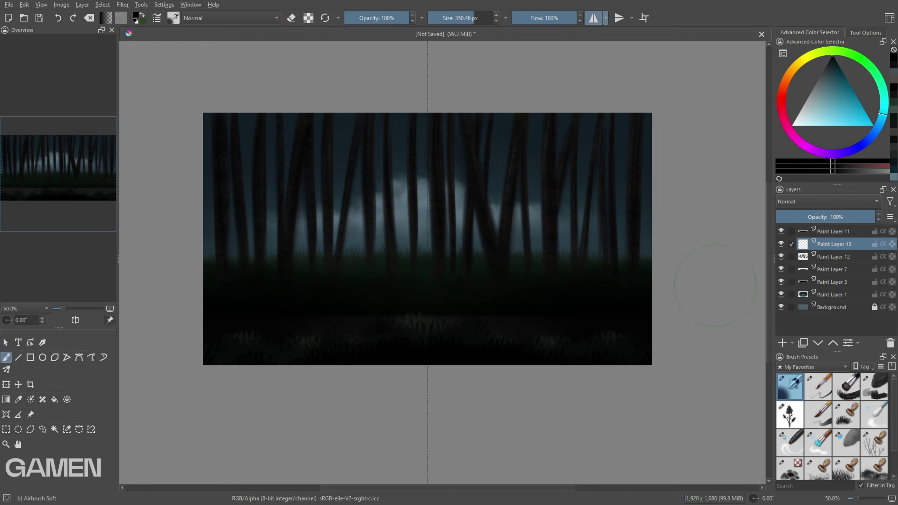
pyautogui.click(834, 217)
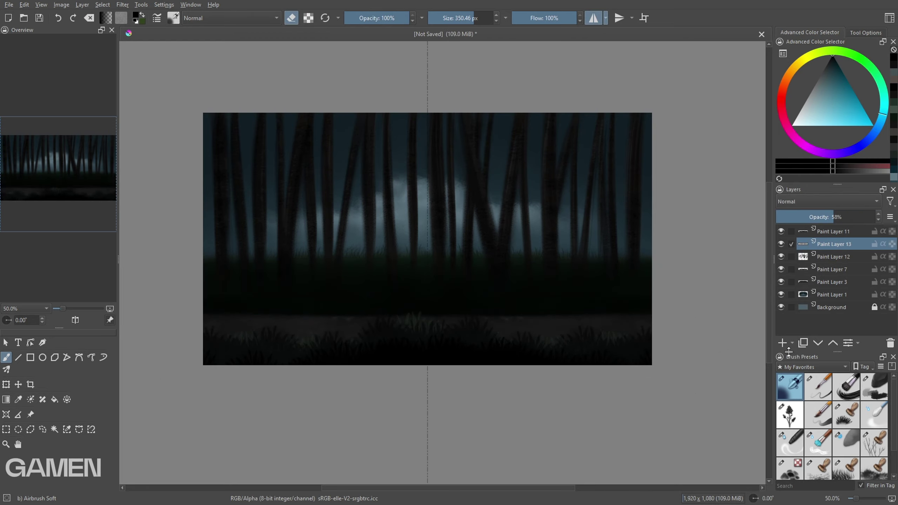
pyautogui.click(783, 343)
pyautogui.click(847, 386)
# - Paint dark bristle grass strokes, mirrored and then unmirrored, across the bottom grass band
pyautogui.moveTo(380, 332); pyautogui.dragTo(367, 288)
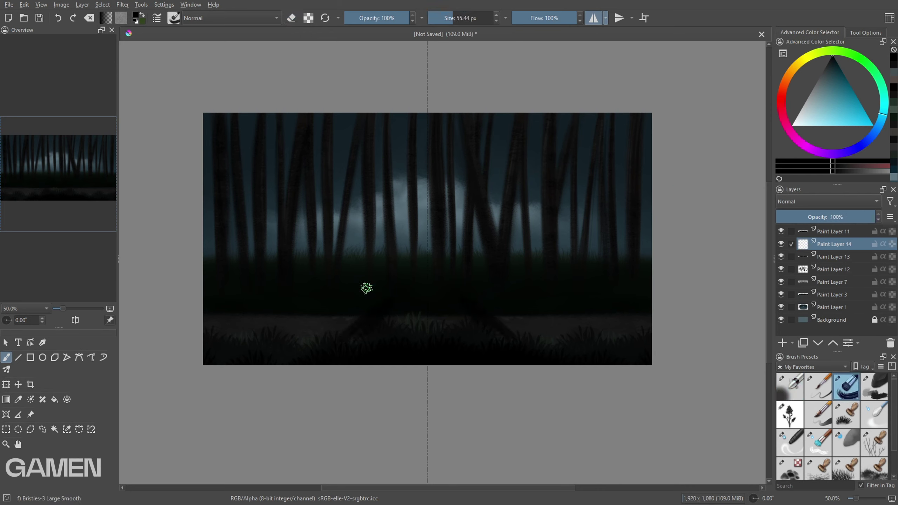
pyautogui.moveTo(340, 326); pyautogui.dragTo(415, 338)
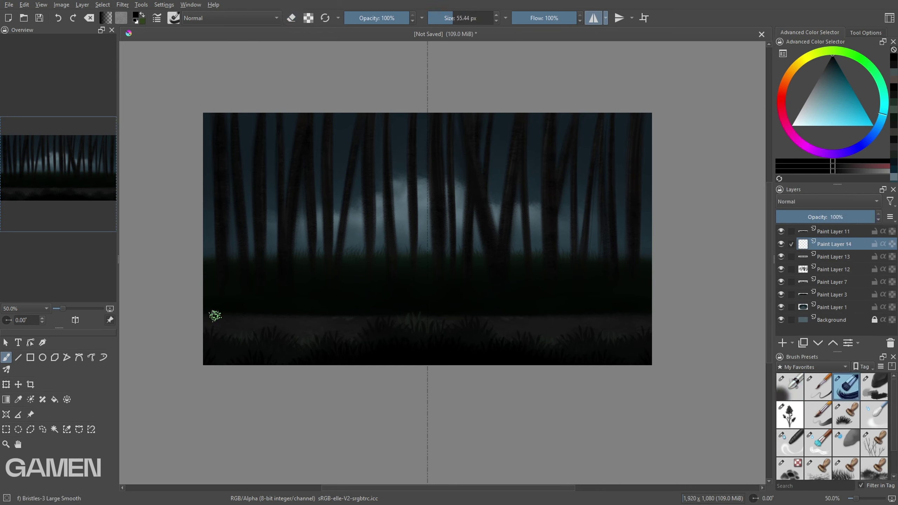
pyautogui.moveTo(215, 315); pyautogui.dragTo(223, 328)
pyautogui.press('m')
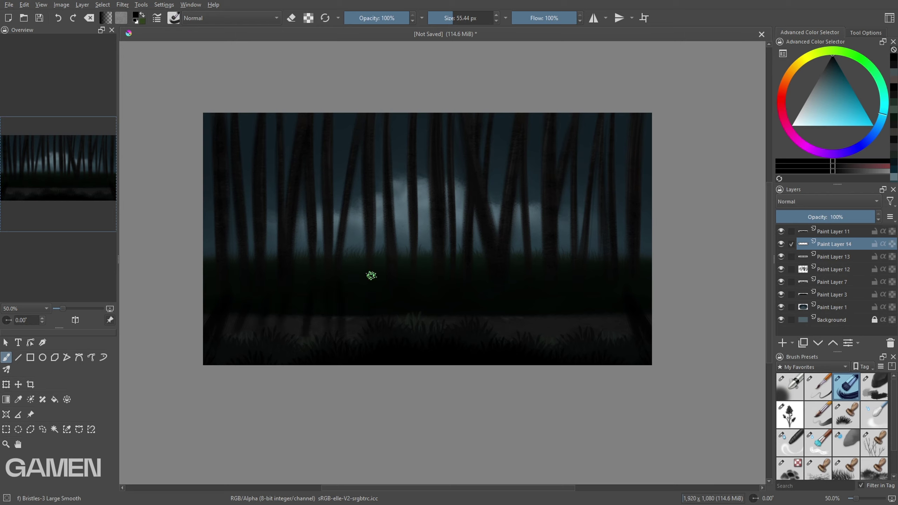
pyautogui.moveTo(487, 331)
pyautogui.mouseDown()
pyautogui.moveTo(510, 319)
pyautogui.moveTo(531, 327)
pyautogui.mouseUp()
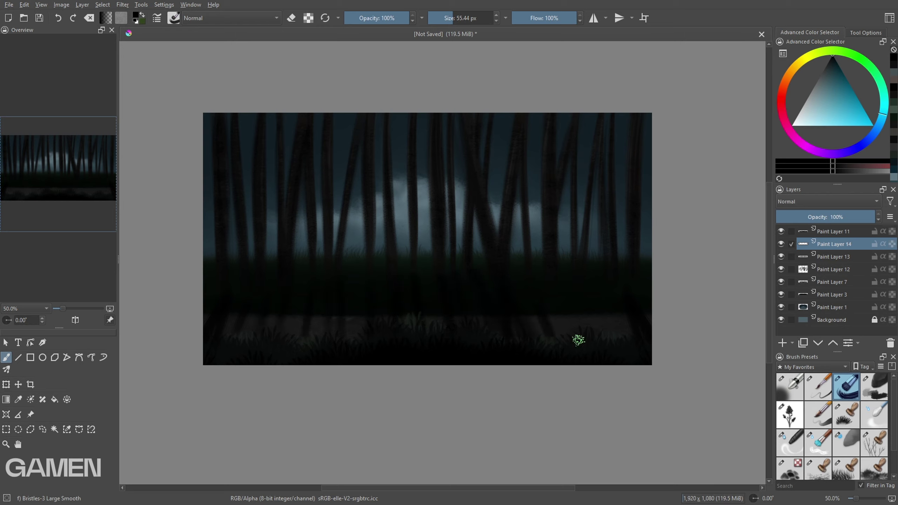
# - Lower the grass layer to 47%, delete it, and add a fresh layer above Paint Layer 12
pyautogui.click(823, 216)
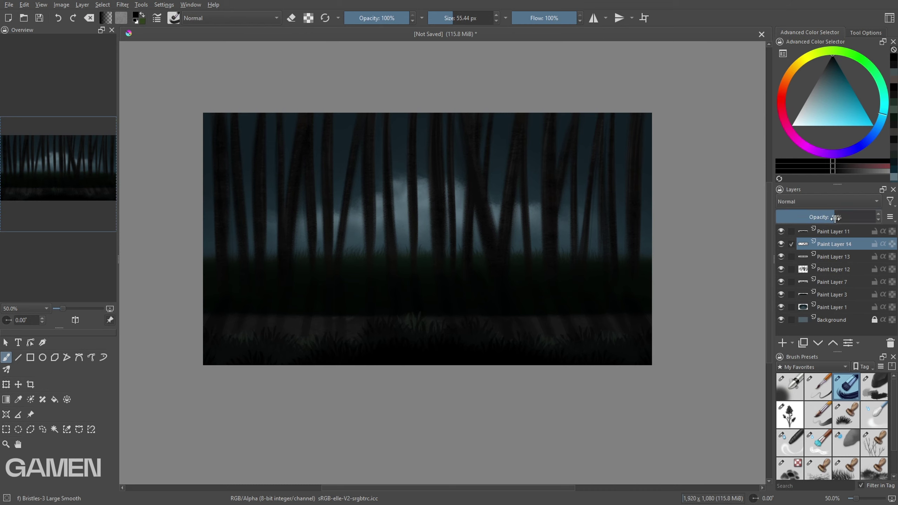
pyautogui.hotkey('shift', 'Delete')
pyautogui.click(812, 259)
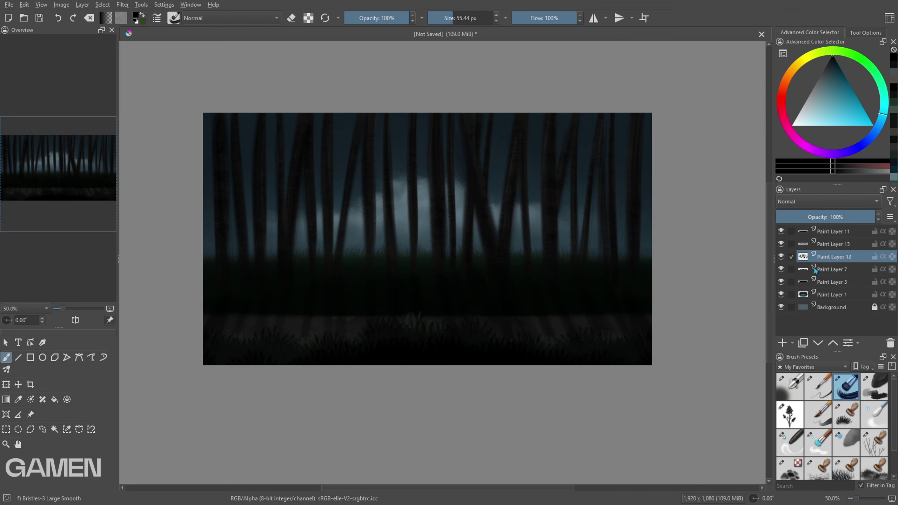
pyautogui.press('Insert')
pyautogui.press('/')
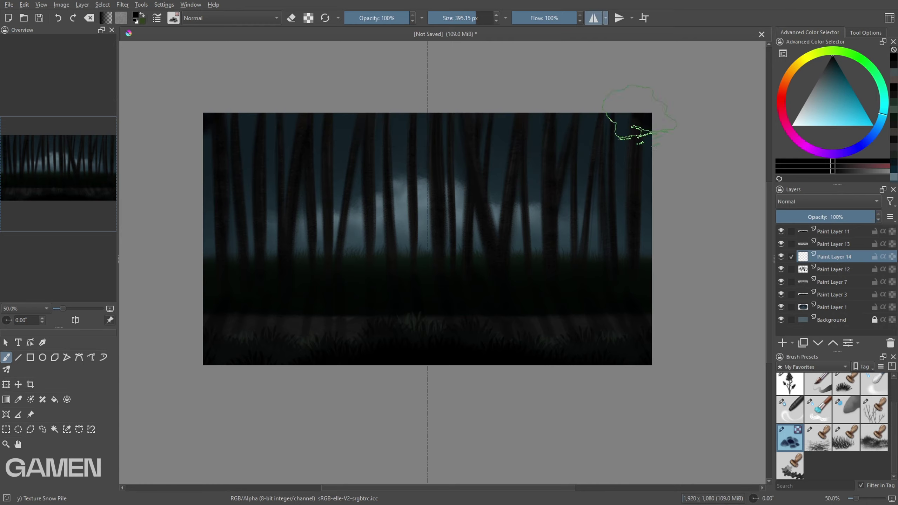
# - Paint dark green foliage across the treetops with a 213 px Texture Snow Pile brush
pyautogui.moveTo(541, 140); pyautogui.dragTo(490, 143)
pyautogui.moveTo(297, 154); pyautogui.dragTo(566, 178)
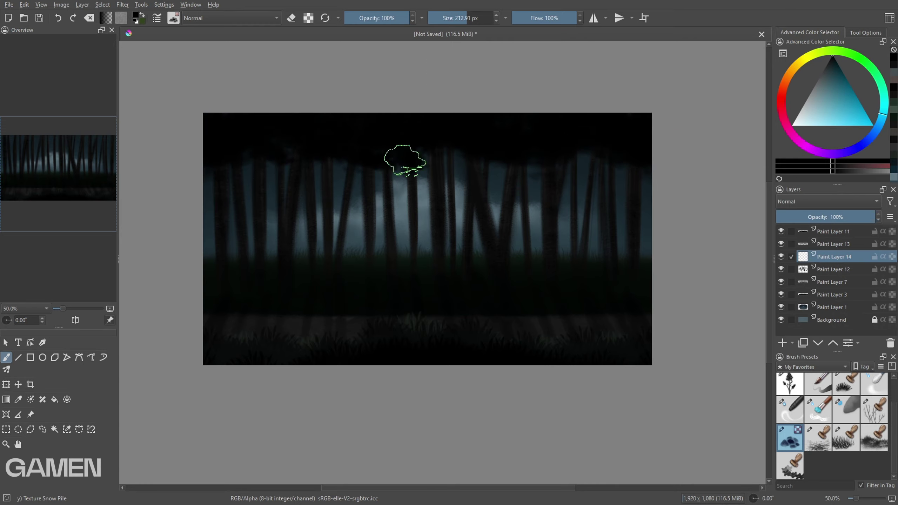
pyautogui.click(880, 81)
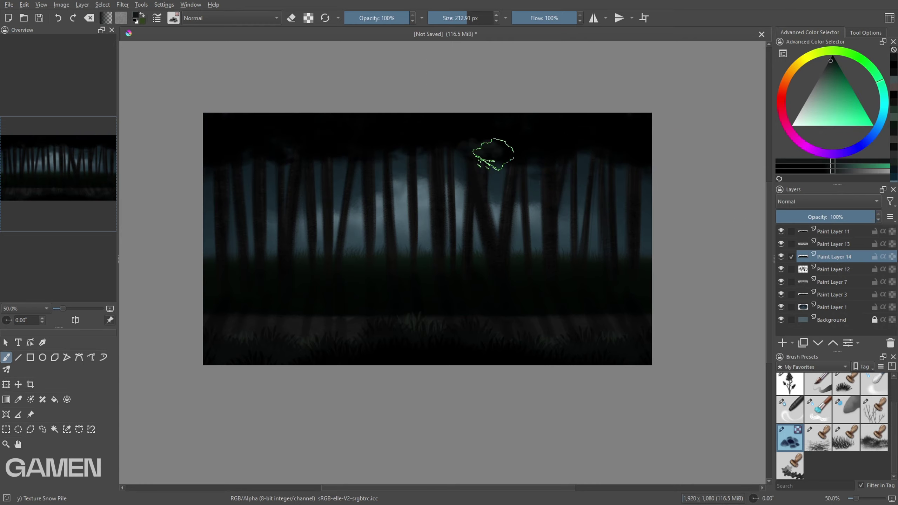
pyautogui.moveTo(637, 149)
pyautogui.mouseDown()
pyautogui.moveTo(212, 156)
pyautogui.moveTo(582, 140)
pyautogui.mouseUp()
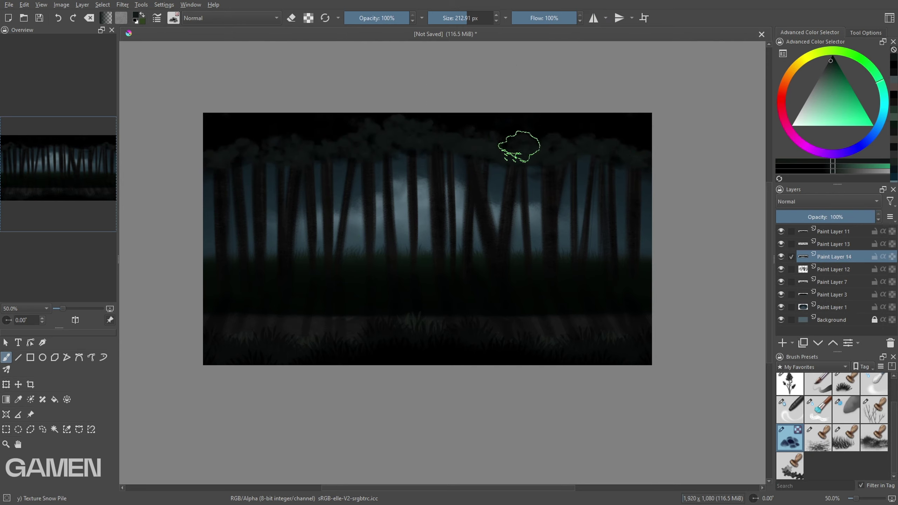
# - Darken the treetops with Airbrush Soft and spray dark haze on a new 70%-opacity layer
pyautogui.press('/')
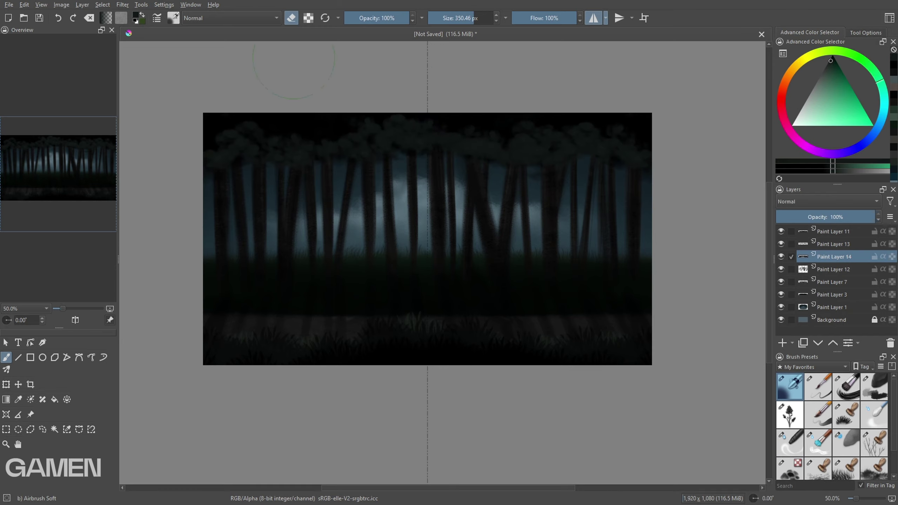
pyautogui.press('e')
pyautogui.moveTo(478, 121); pyautogui.dragTo(641, 130)
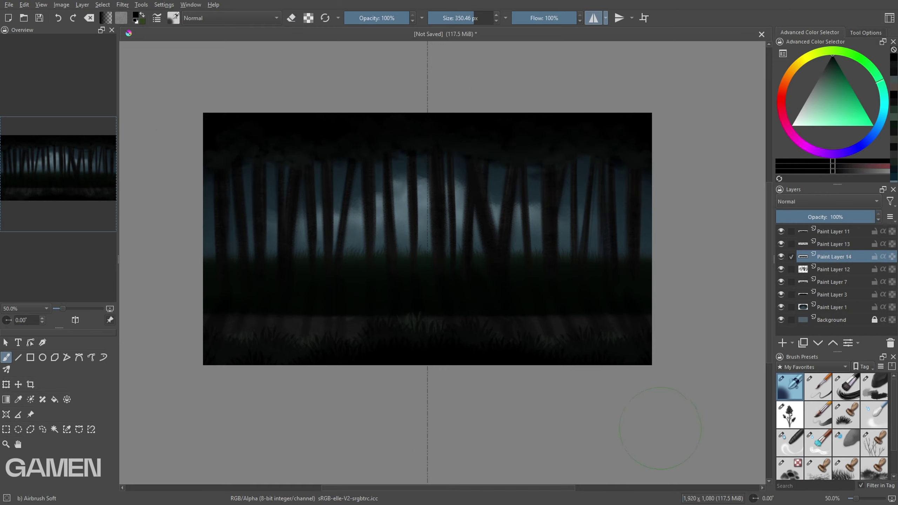
pyautogui.click(783, 342)
pyautogui.moveTo(247, 160); pyautogui.dragTo(642, 156)
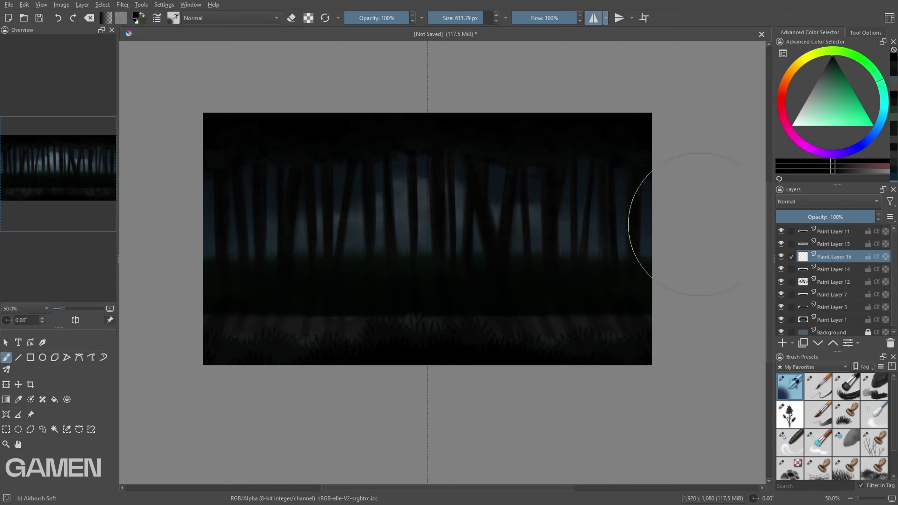
pyautogui.click(846, 217)
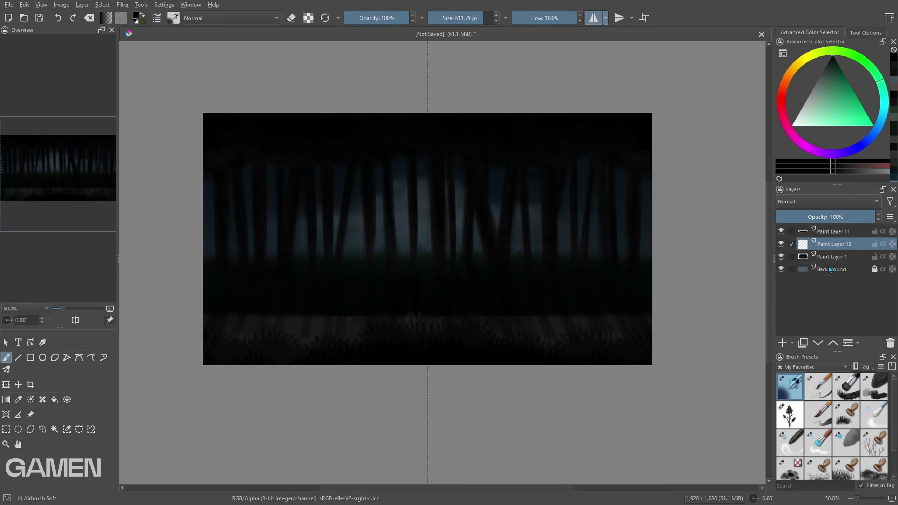
pyautogui.press('+')
# - Stamp dark twigs among the trees with the Twigs brush on a -30° rotated canvas
pyautogui.click(818, 386)
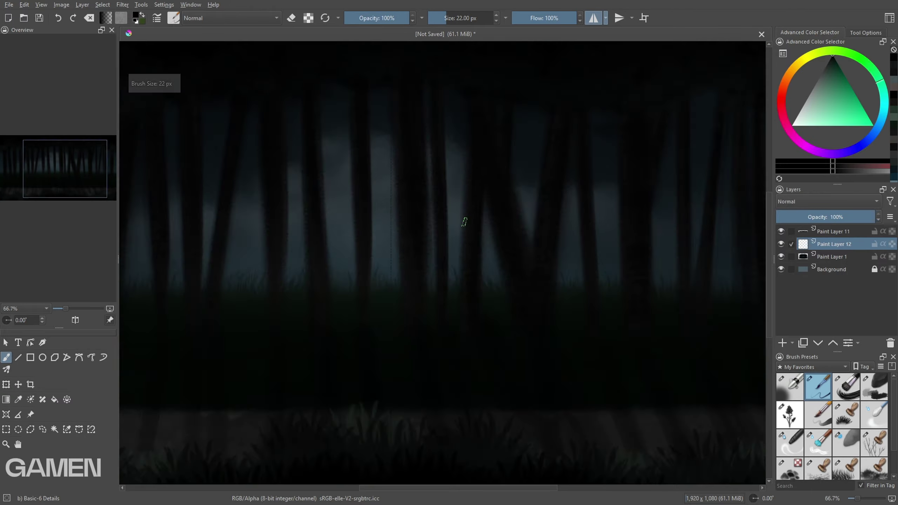
pyautogui.click(594, 18)
pyautogui.click(874, 442)
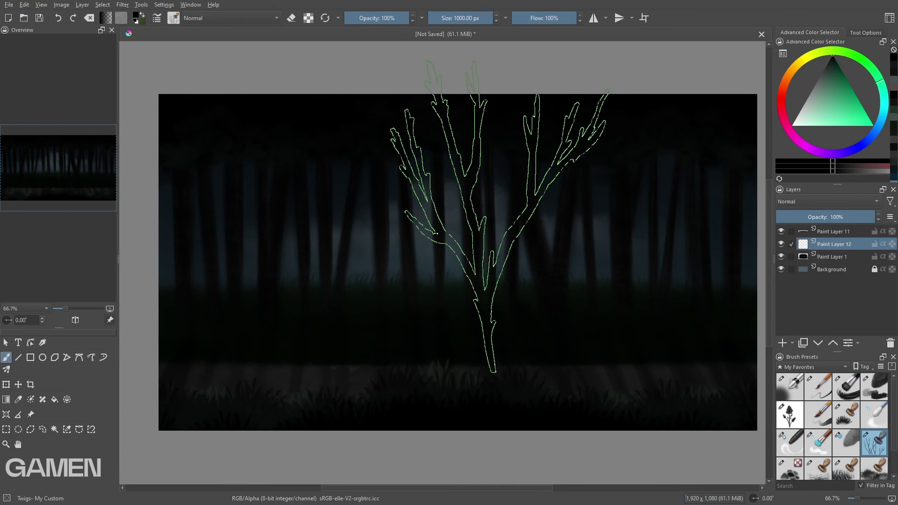
pyautogui.hotkey('ctrl', '[')
pyautogui.hotkey('ctrl', '[')
pyautogui.moveTo(400, 213); pyautogui.dragTo(431, 208)
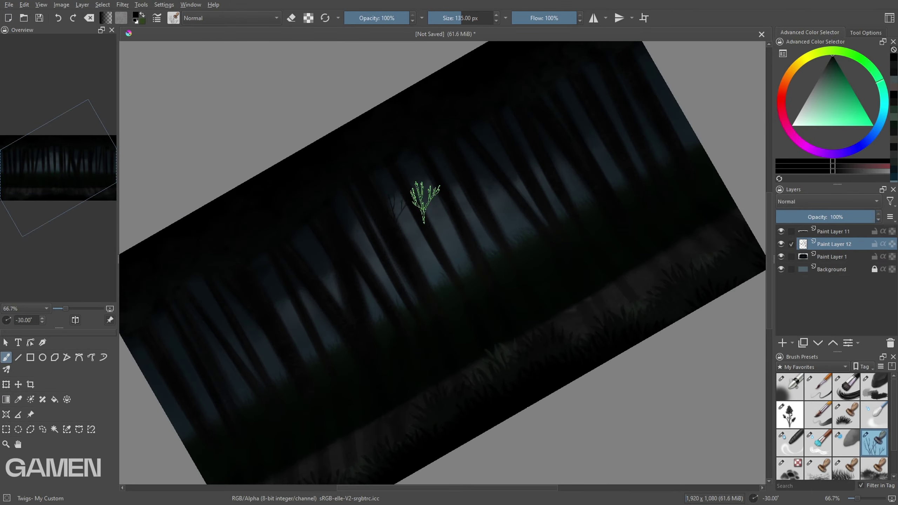
pyautogui.press(']')
pyautogui.press(']')
pyautogui.press(']')
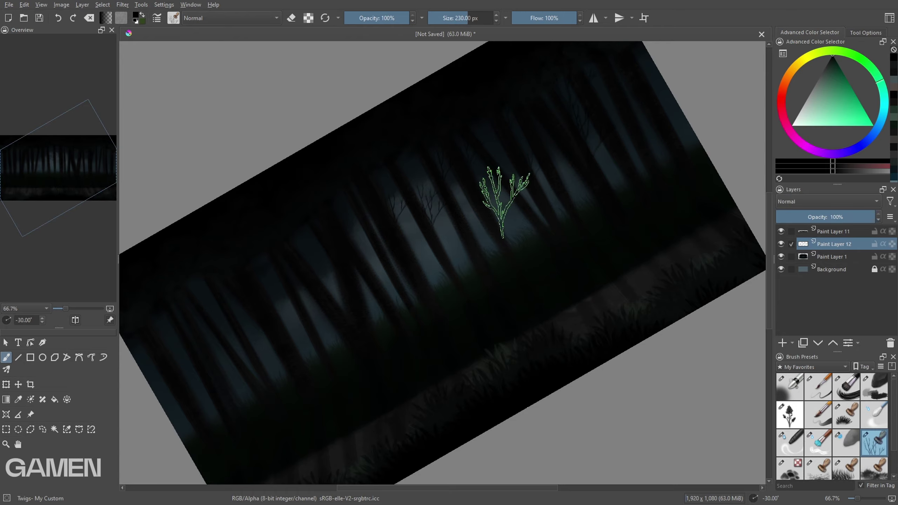
pyautogui.click(505, 202)
pyautogui.press('[')
pyautogui.press('[')
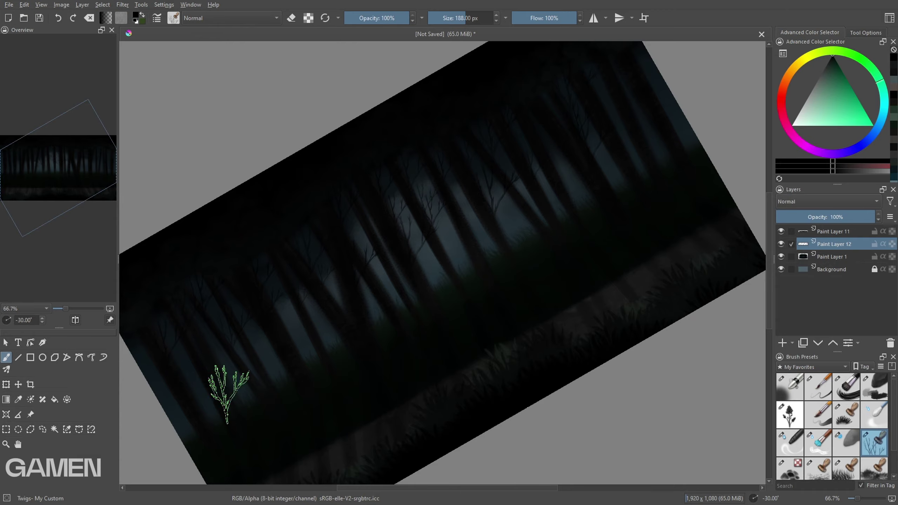
# - Stamp another faint twig branch, varying canvas flip, rotation and brush size between 135 and 365 px
pyautogui.press('m')
pyautogui.press('[')
pyautogui.press('[')
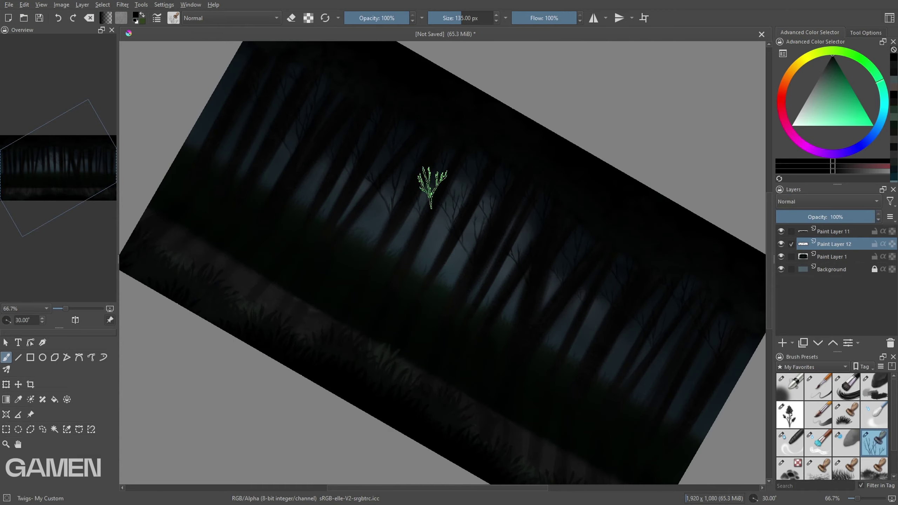
pyautogui.press('5')
pyautogui.press('4')
pyautogui.press('4')
pyautogui.press(']')
pyautogui.press(']')
pyautogui.press(']')
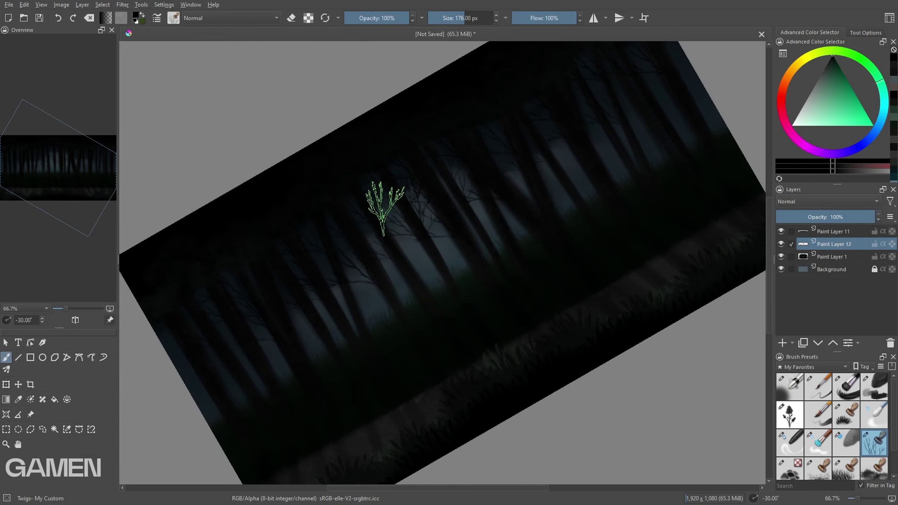
pyautogui.click(234, 295)
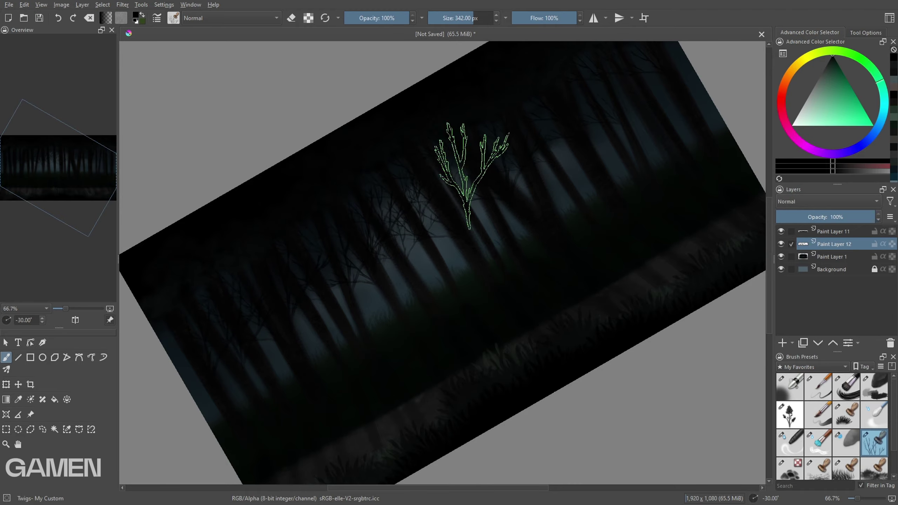
pyautogui.press('[')
pyautogui.press('[')
pyautogui.press('[')
pyautogui.press('[')
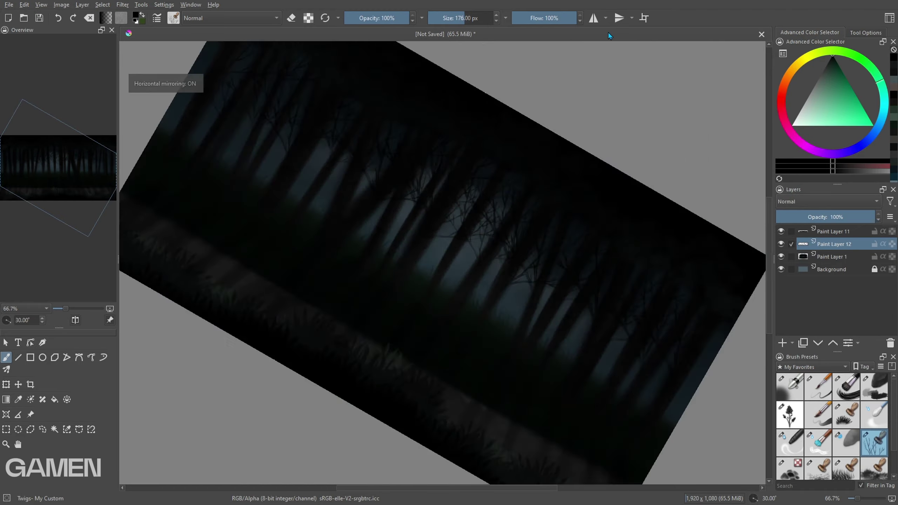
pyautogui.press('5')
pyautogui.click(594, 17)
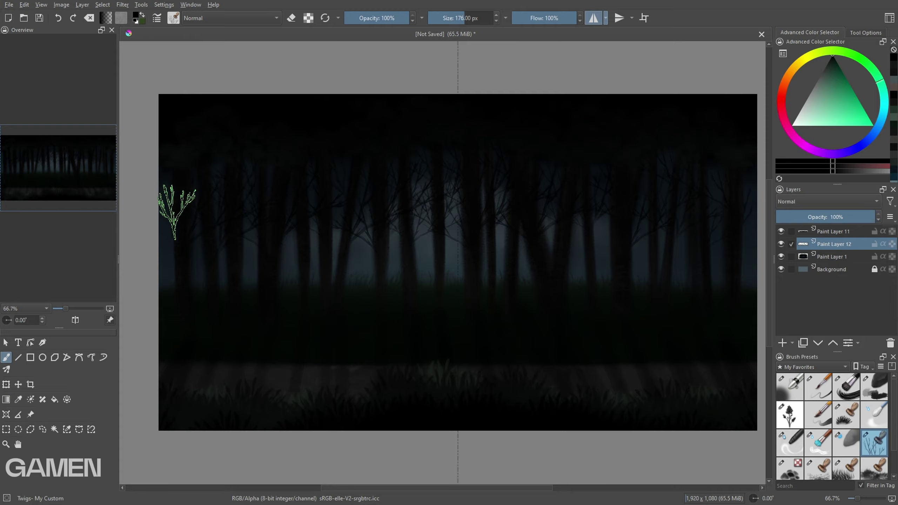
pyautogui.press(']')
pyautogui.press(']')
pyautogui.press(']')
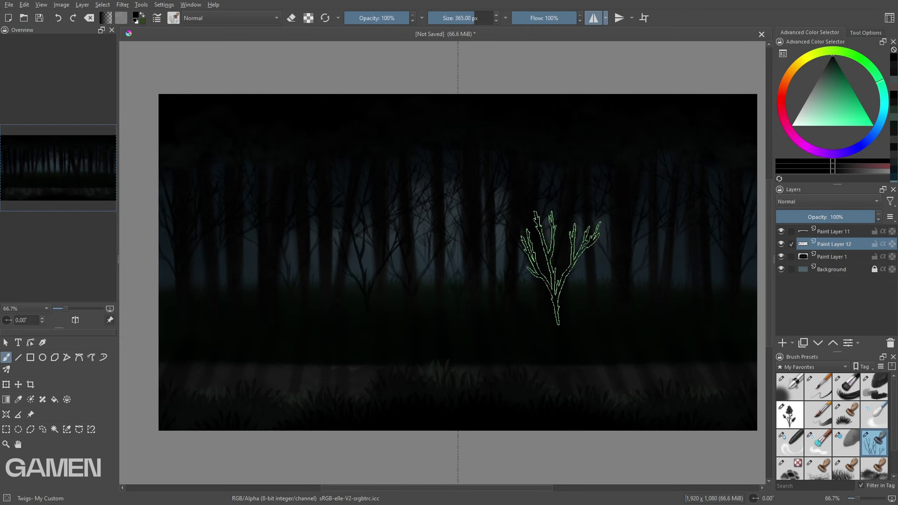
pyautogui.click(594, 18)
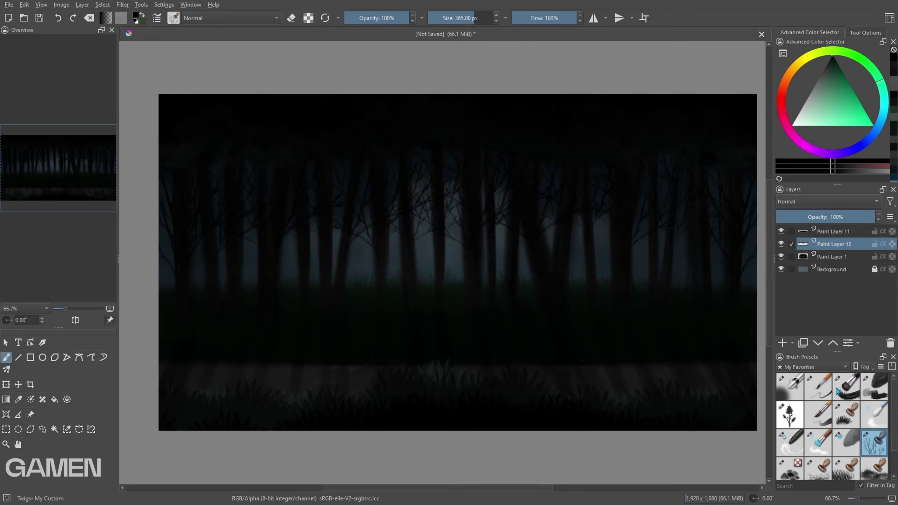
# - Paint a dark oval creature with red eyes and a horn on Paint Layer 12 using Basic-6 Details
pyautogui.press('/')
pyautogui.click(826, 217)
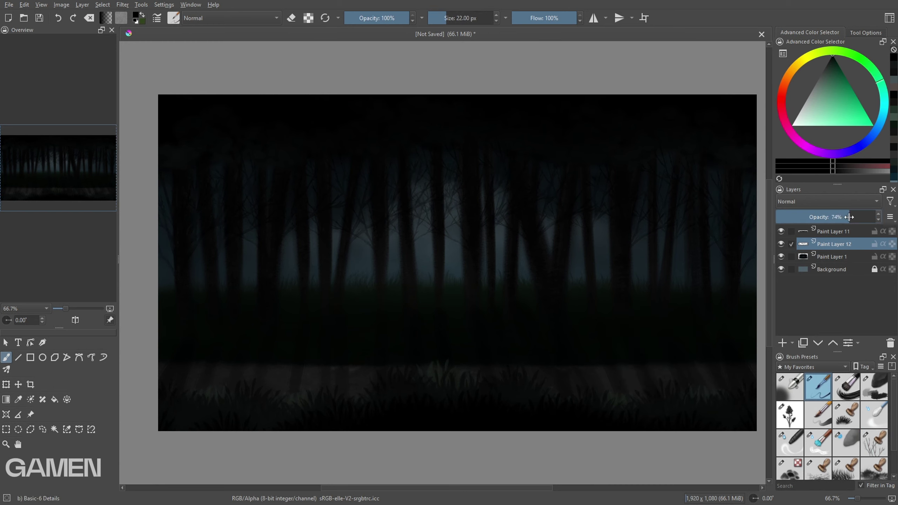
pyautogui.moveTo(849, 217); pyautogui.dragTo(875, 217)
pyautogui.press('Delete')
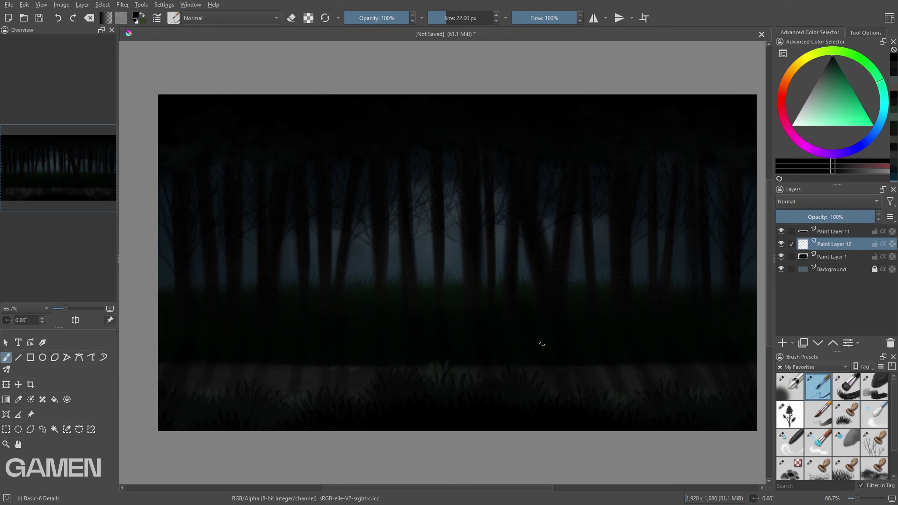
pyautogui.press('+')
pyautogui.press('+')
pyautogui.press('+')
pyautogui.moveTo(469, 253)
pyautogui.mouseDown()
pyautogui.moveTo(460, 212)
pyautogui.moveTo(467, 231)
pyautogui.moveTo(480, 192)
pyautogui.moveTo(463, 218)
pyautogui.mouseUp()
pyautogui.moveTo(460, 253); pyautogui.dragTo(465, 242)
pyautogui.press('x')
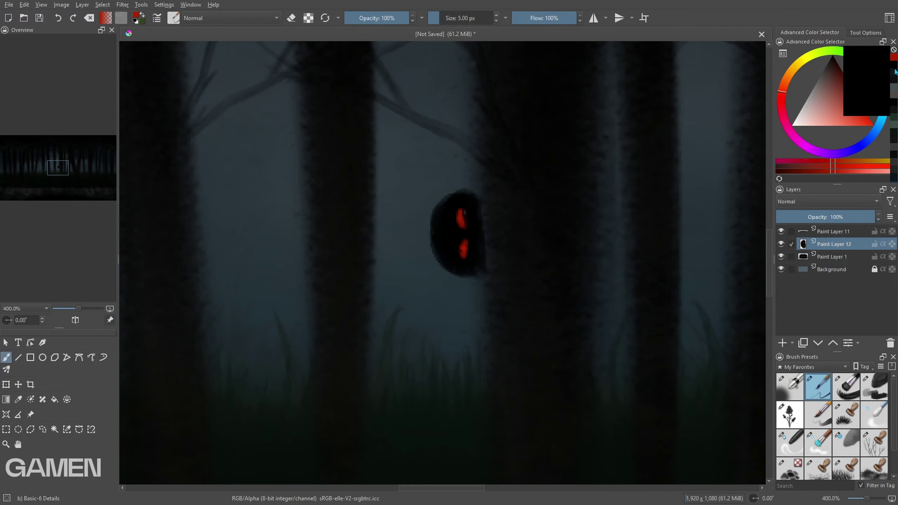
pyautogui.moveTo(423, 204); pyautogui.dragTo(443, 208)
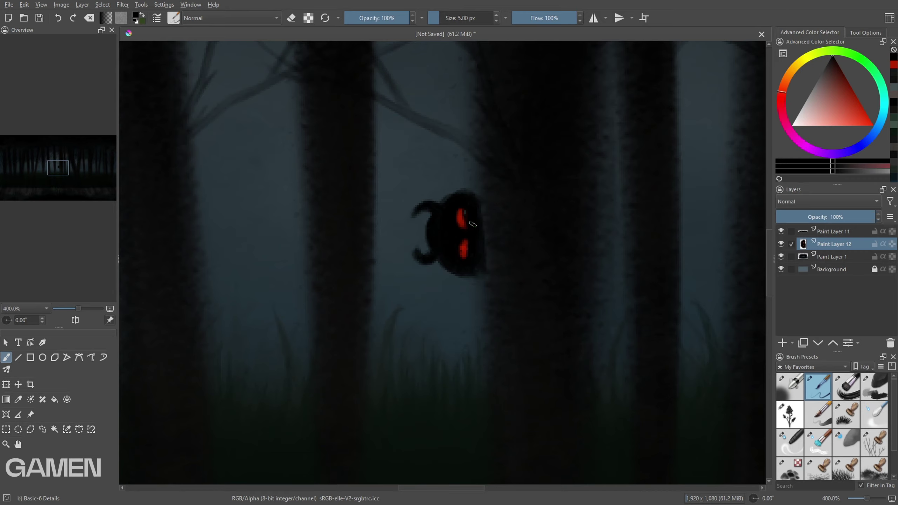
pyautogui.press('[')
pyautogui.press('-')
pyautogui.press('-')
pyautogui.press('-')
pyautogui.press('-')
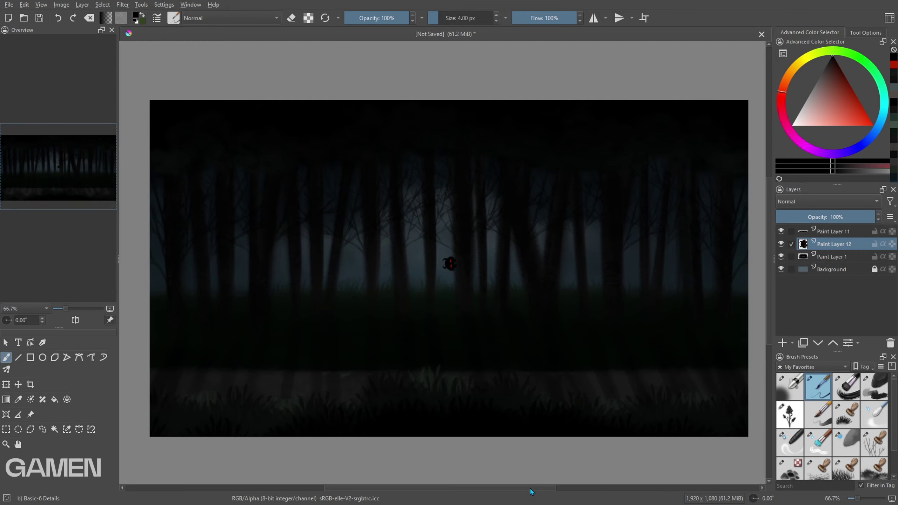
# - Duplicate the creature's layer, test blacking out its eyes, then delete the duplicate
pyautogui.press('+')
pyautogui.press('+')
pyautogui.press('+')
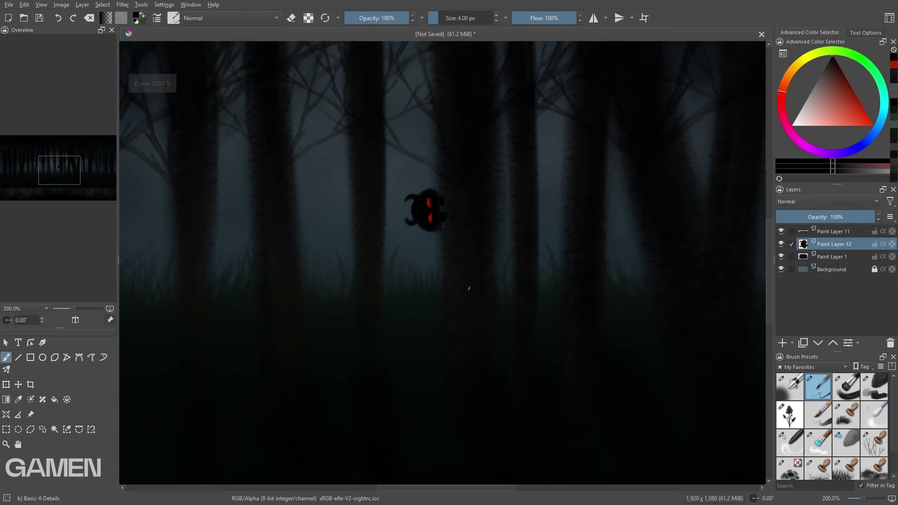
pyautogui.click(82, 4)
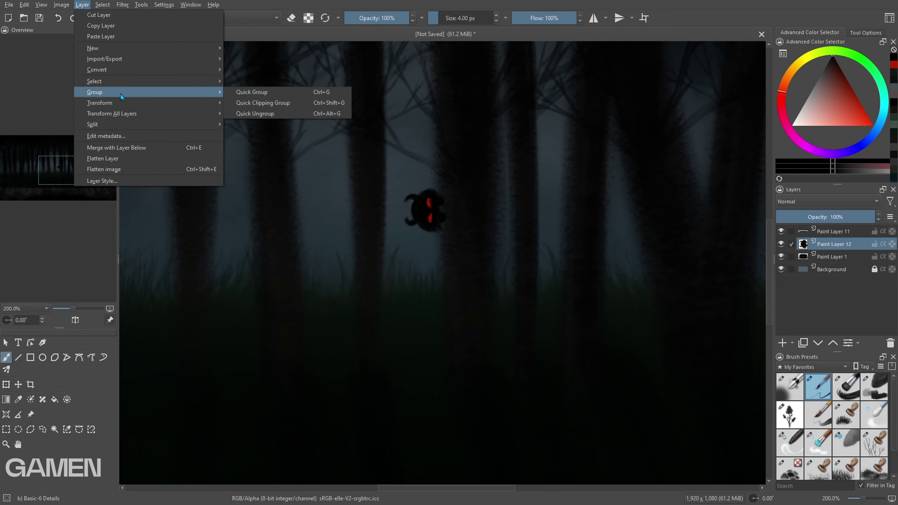
pyautogui.click(237, 44)
pyautogui.press(']')
pyautogui.press(']')
pyautogui.press(']')
pyautogui.moveTo(431, 211); pyautogui.dragTo(430, 227)
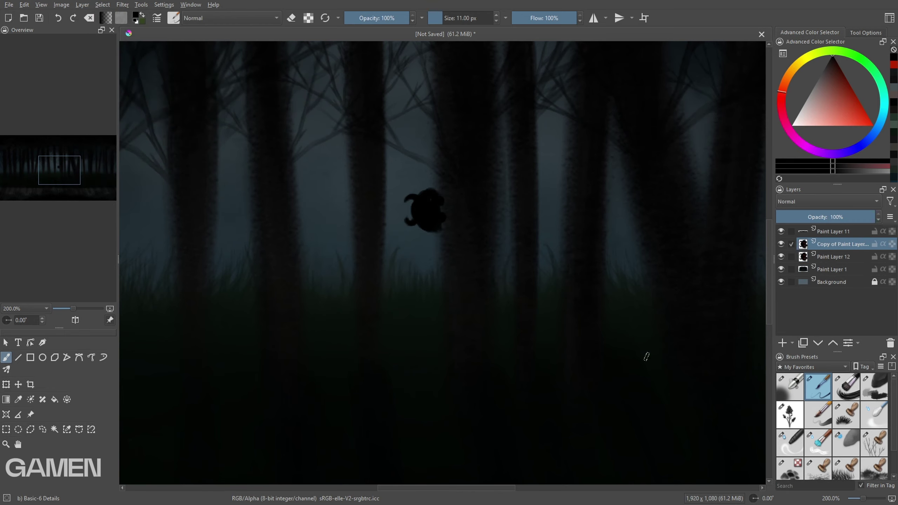
pyautogui.click(781, 244)
pyautogui.hotkey('shift', 'Delete')
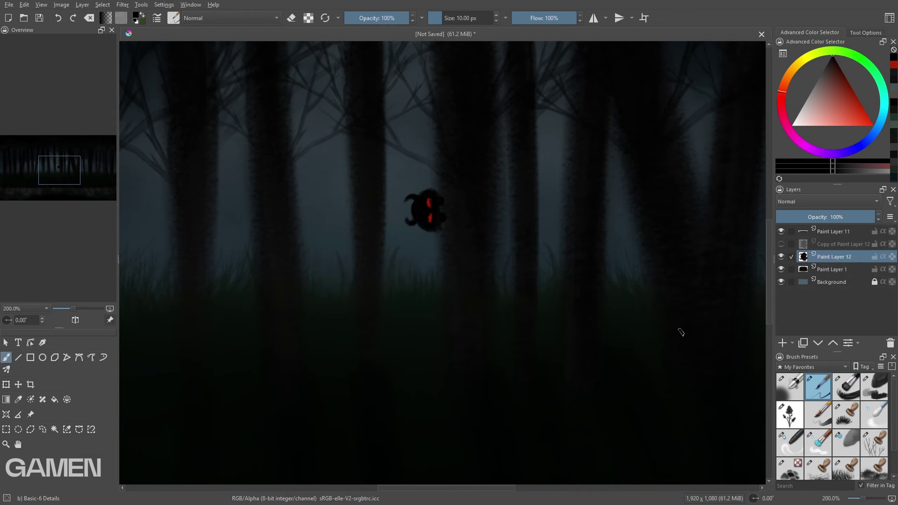
pyautogui.press('-')
pyautogui.press('-')
pyautogui.press('-')
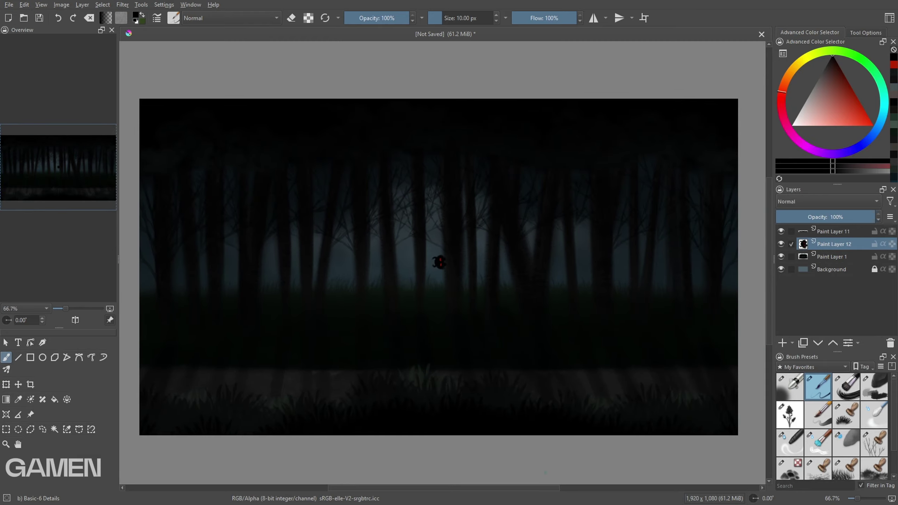
# - On a new layer, paint a climbing creature's round head, curving body and curled tail
pyautogui.press('+')
pyautogui.press('+')
pyautogui.press('+')
pyautogui.press('Insert')
pyautogui.press(']')
pyautogui.moveTo(425, 212)
pyautogui.mouseDown()
pyautogui.moveTo(429, 244)
pyautogui.moveTo(436, 220)
pyautogui.mouseUp()
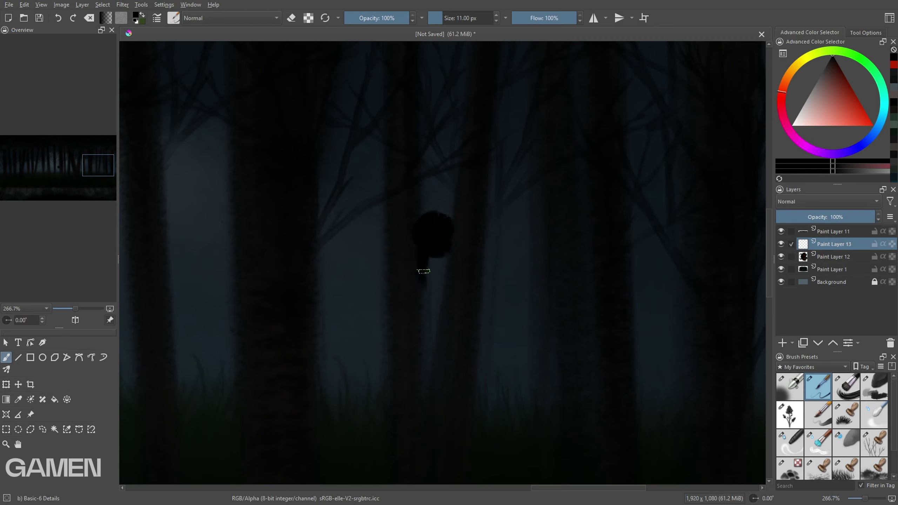
pyautogui.moveTo(423, 271); pyautogui.dragTo(459, 289)
pyautogui.moveTo(444, 248); pyautogui.dragTo(439, 287)
# - Erase horn shapes into its head, merge it down, and reset colours to black and white
pyautogui.press('e')
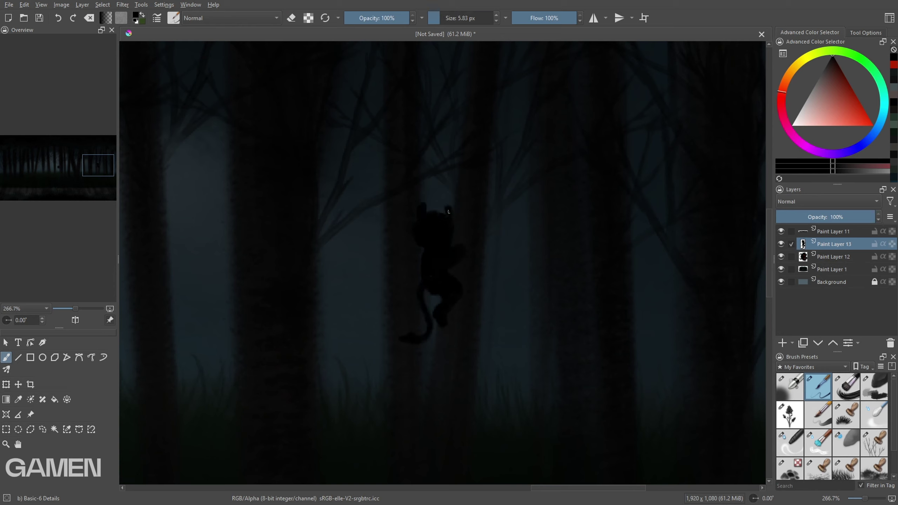
pyautogui.moveTo(431, 221); pyautogui.dragTo(432, 226)
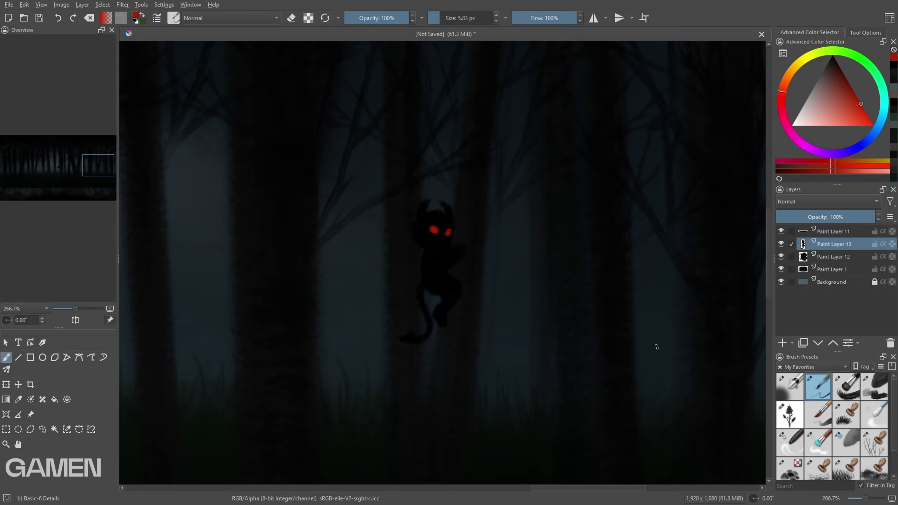
pyautogui.hotkey('ctrl', 'e')
pyautogui.press('d')
pyautogui.scroll(-5, 318, 277)
# - Paint a black creature's round head, two legs and horns on the left trunk
pyautogui.scroll(5, 318, 276)
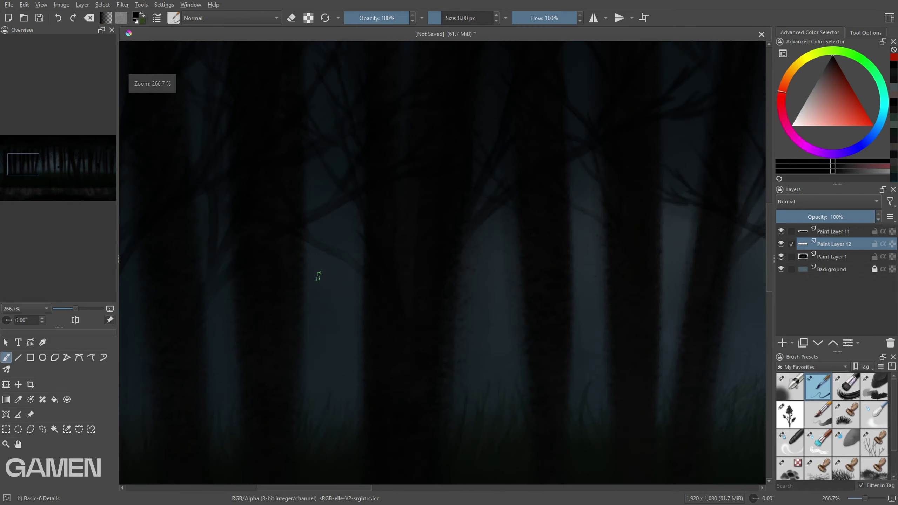
pyautogui.moveTo(334, 244)
pyautogui.mouseDown()
pyautogui.moveTo(320, 221)
pyautogui.moveTo(330, 212)
pyautogui.mouseUp()
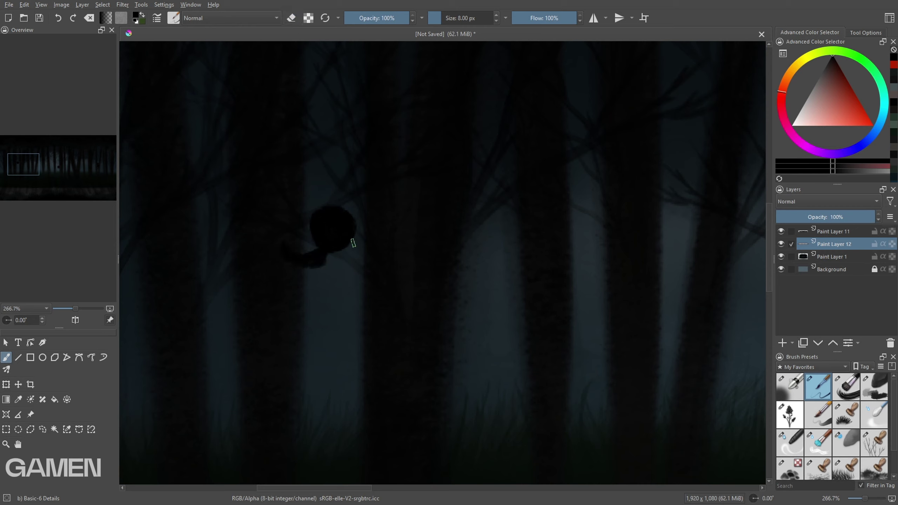
pyautogui.moveTo(315, 259); pyautogui.dragTo(302, 308)
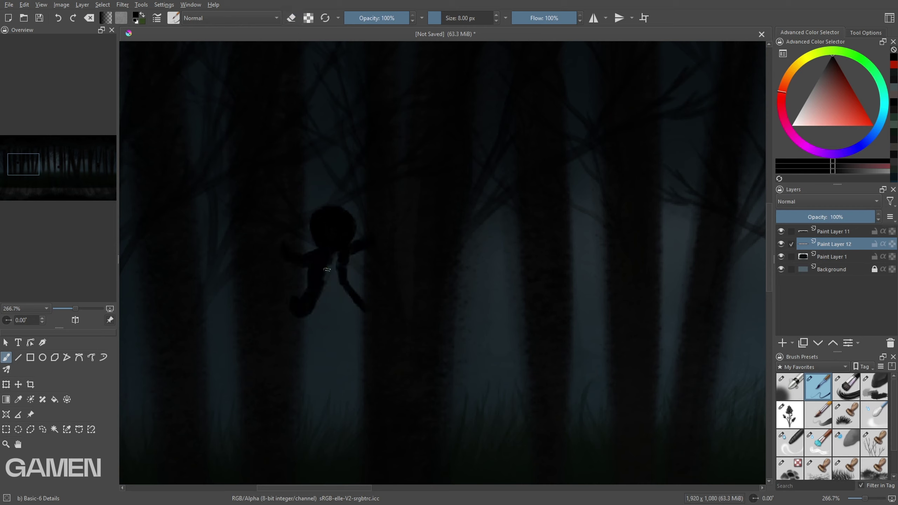
pyautogui.moveTo(327, 269); pyautogui.dragTo(360, 305)
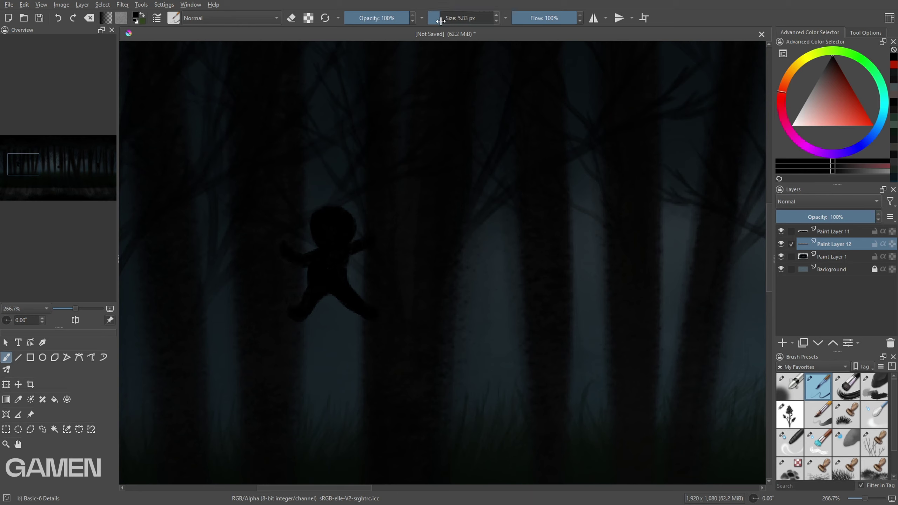
pyautogui.moveTo(440, 22); pyautogui.dragTo(443, 21)
pyautogui.moveTo(318, 212); pyautogui.dragTo(323, 194)
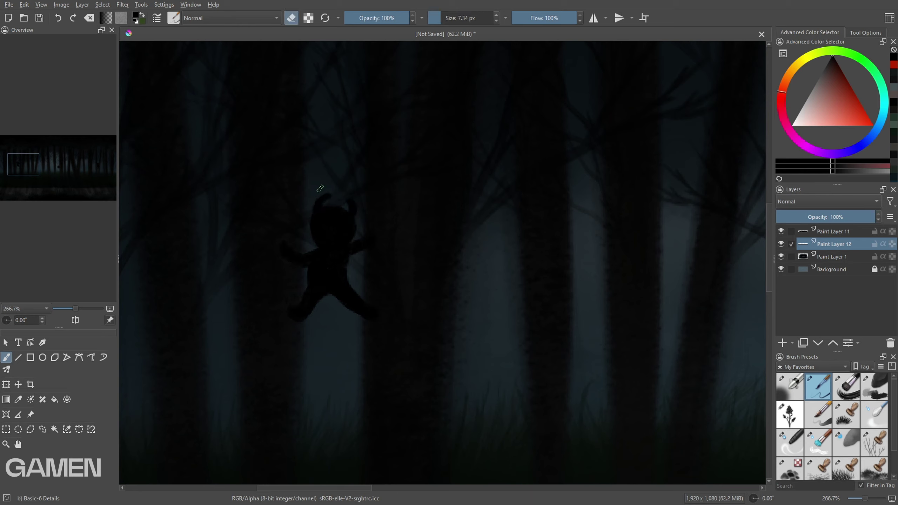
# - Give the creature red eyes, return to black, and zoom out to fit the canvas
pyautogui.click(861, 104)
pyautogui.press('e')
pyautogui.keyDown('ctrl'); pyautogui.click(325, 250); pyautogui.keyUp('ctrl')
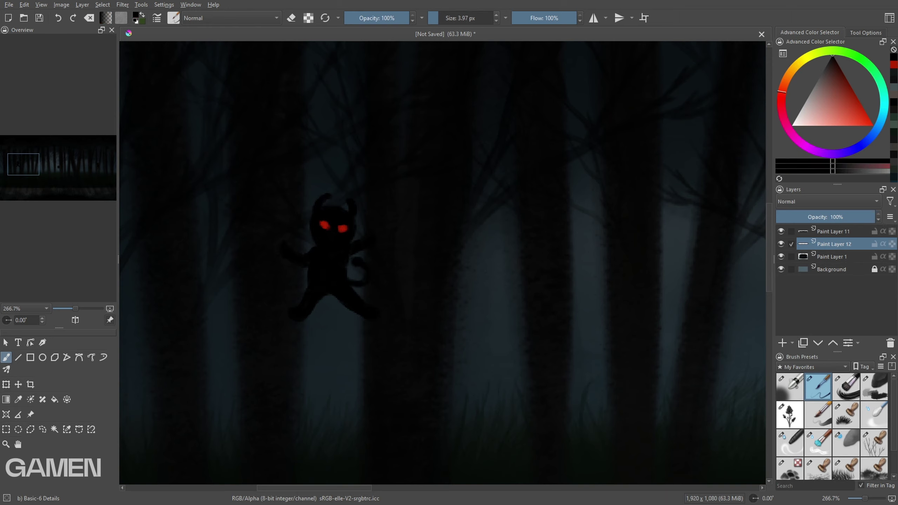
pyautogui.scroll(-3, 442, 262)
pyautogui.scroll(1, 667, 339)
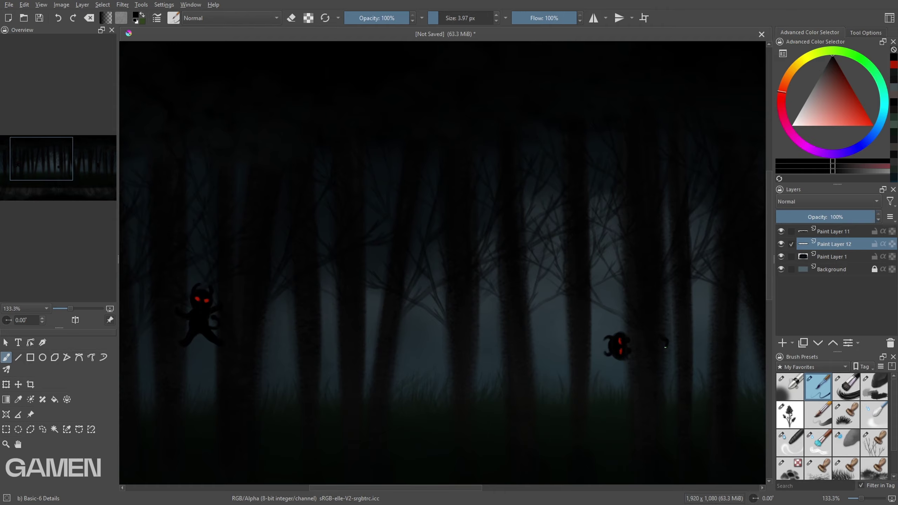
pyautogui.scroll(-1, 474, 476)
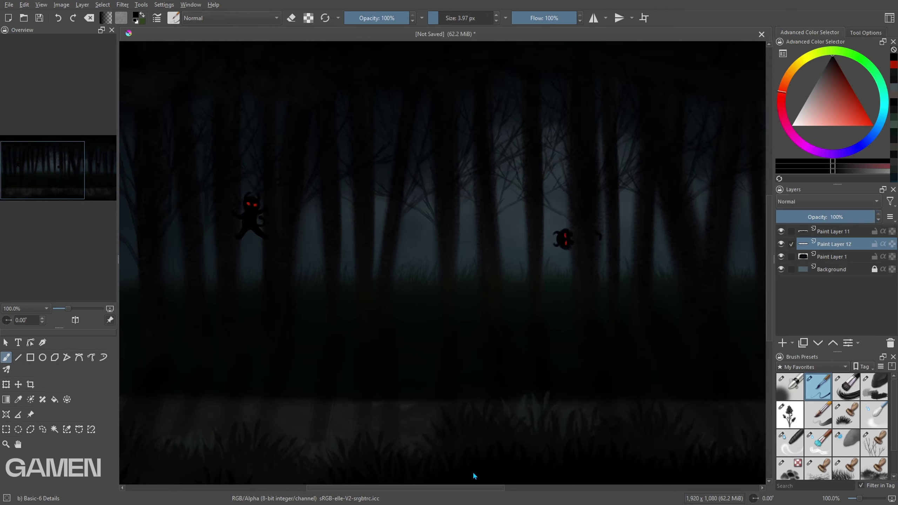
pyautogui.scroll(-1, 474, 476)
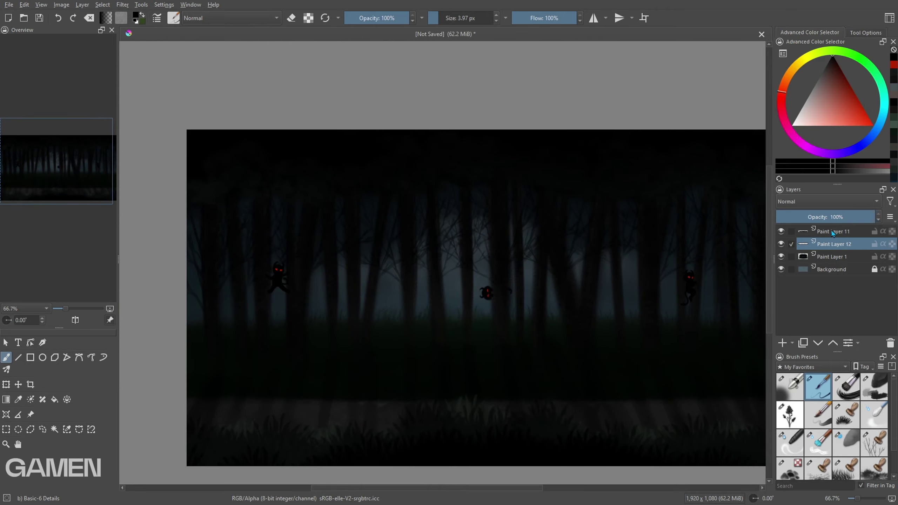
# - Spray mirrored dark haze over the forest on a new layer with the soft airbrush
pyautogui.click(782, 342)
pyautogui.click(790, 386)
pyautogui.click(594, 18)
pyautogui.moveTo(381, 321); pyautogui.dragTo(453, 207)
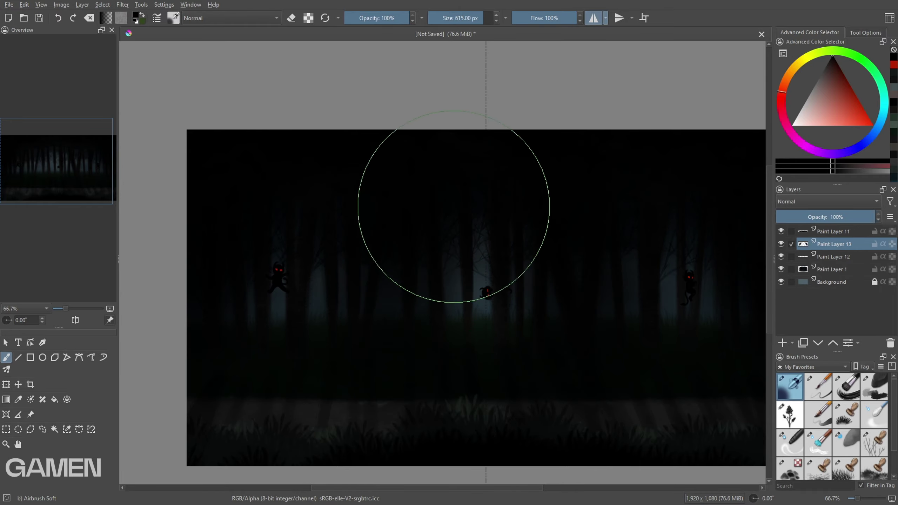
# - Stamp dark clumpy bushes across the middle ground on another layer and lower the mist layer's opacity
pyautogui.click(783, 343)
pyautogui.click(790, 468)
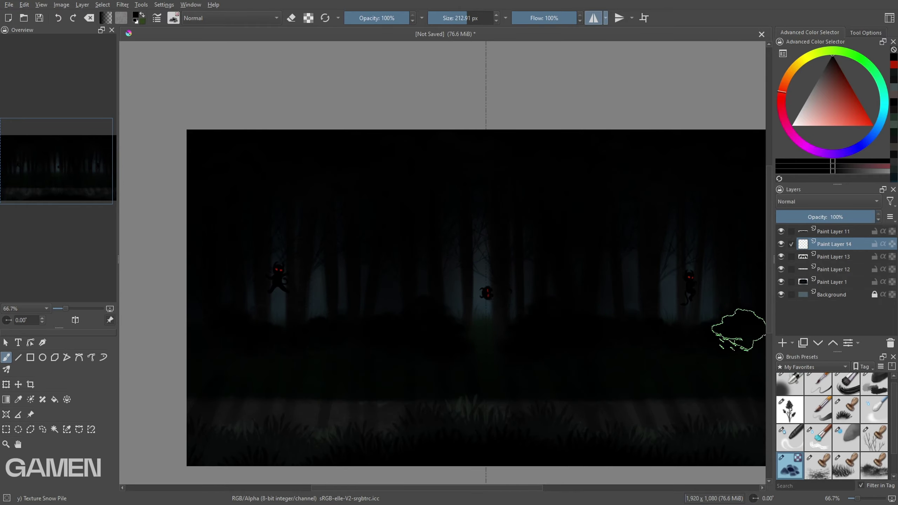
pyautogui.click(594, 17)
pyautogui.moveTo(391, 350); pyautogui.dragTo(670, 363)
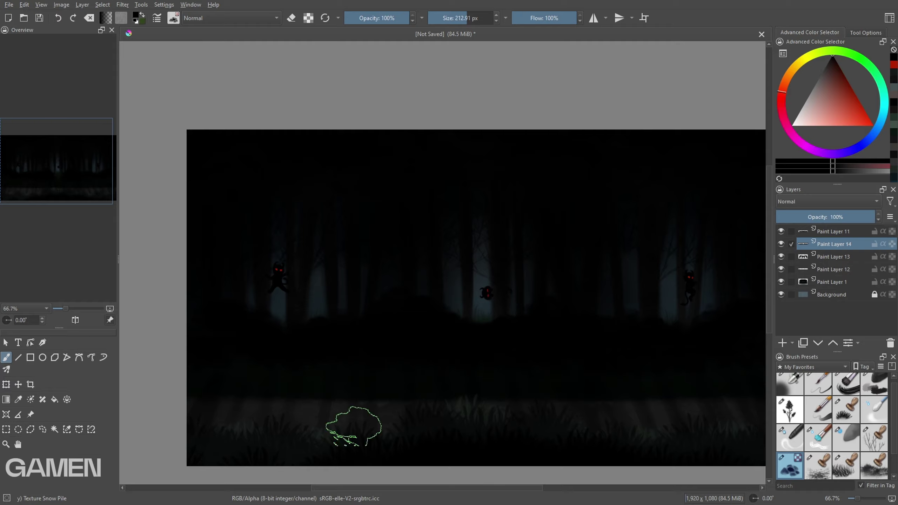
pyautogui.scroll(1, 354, 426)
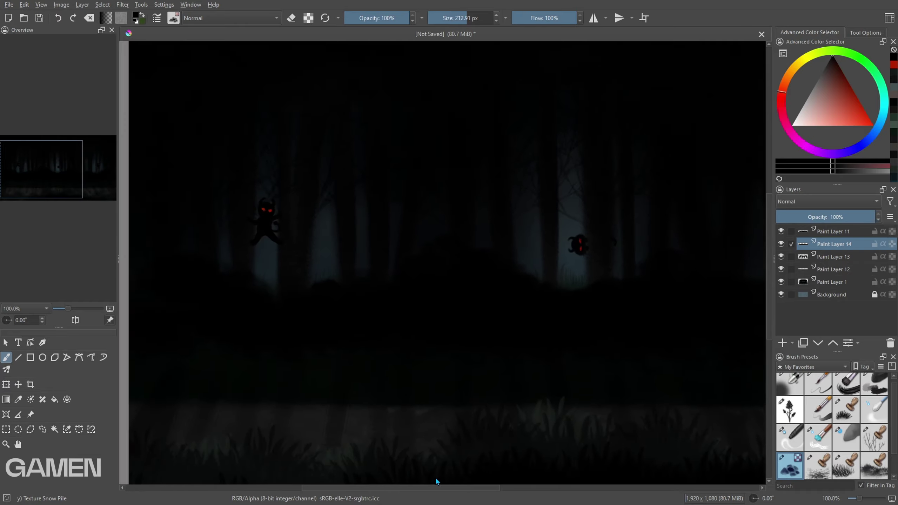
pyautogui.scroll(-1, 505, 353)
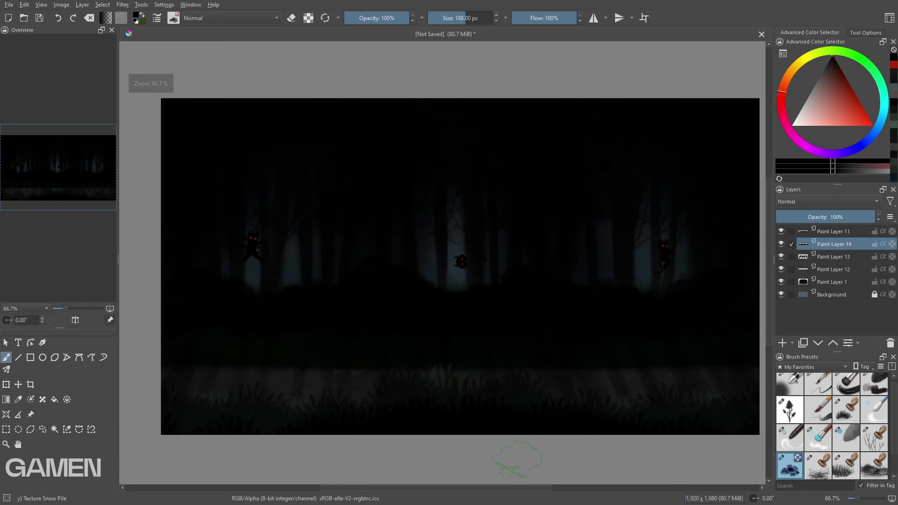
pyautogui.click(834, 256)
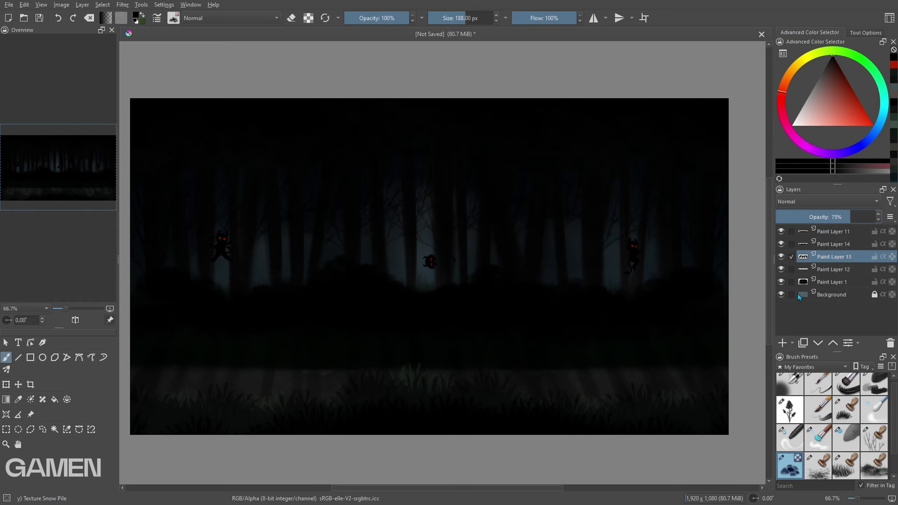
# - Paint dark green bushes along the middle ground on a new layer, partly mirrored
pyautogui.click(834, 244)
pyautogui.click(782, 343)
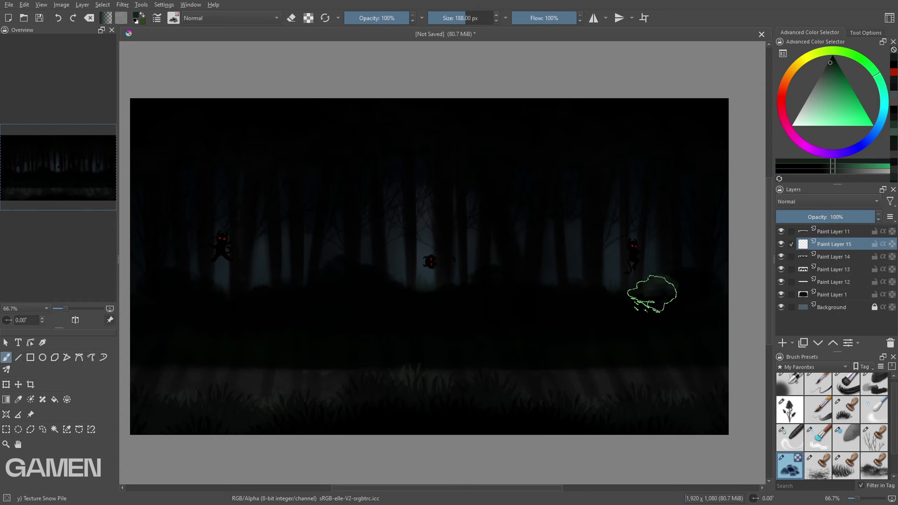
pyautogui.moveTo(653, 294)
pyautogui.mouseDown()
pyautogui.moveTo(471, 282)
pyautogui.moveTo(301, 297)
pyautogui.moveTo(191, 290)
pyautogui.mouseUp()
pyautogui.press('m')
pyautogui.moveTo(712, 297); pyautogui.dragTo(721, 298)
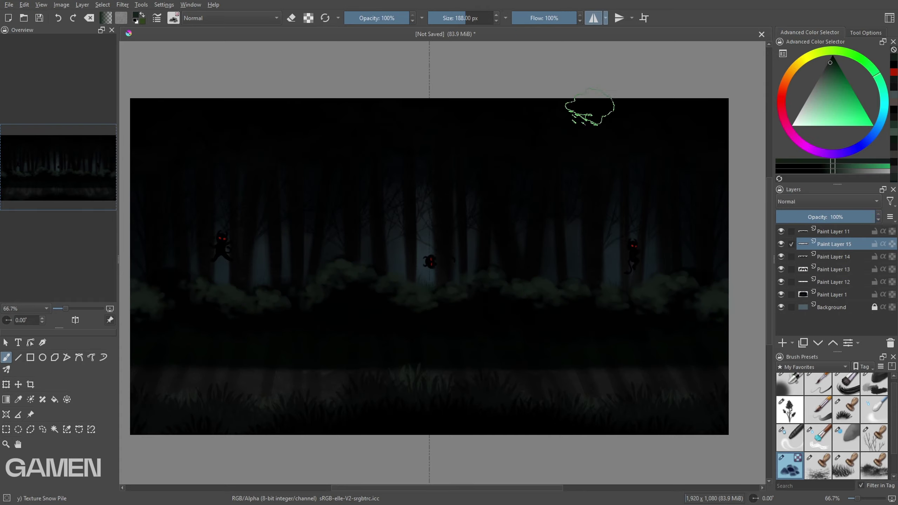
# - Lower the green bush layer's opacity and merge the bushes down into Paint Layer 13
pyautogui.press('/')
pyautogui.press('e')
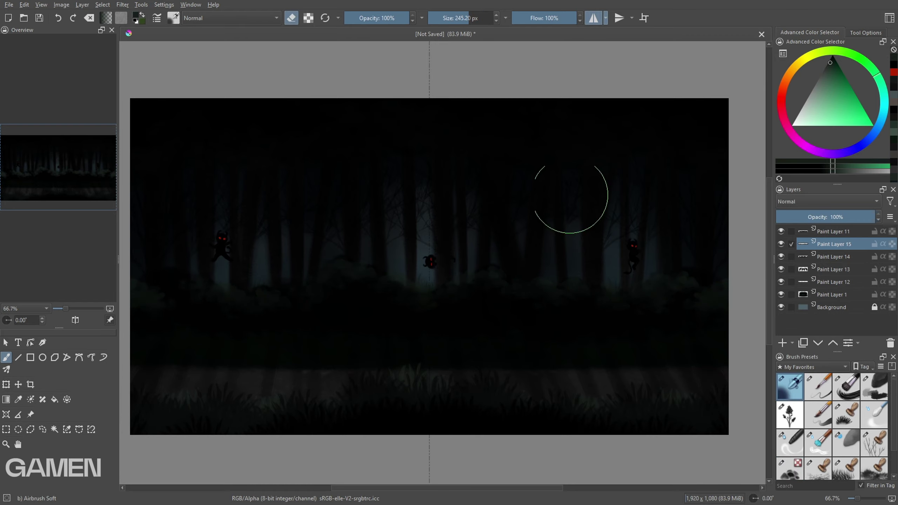
pyautogui.press('m')
pyautogui.press('e')
pyautogui.click(834, 217)
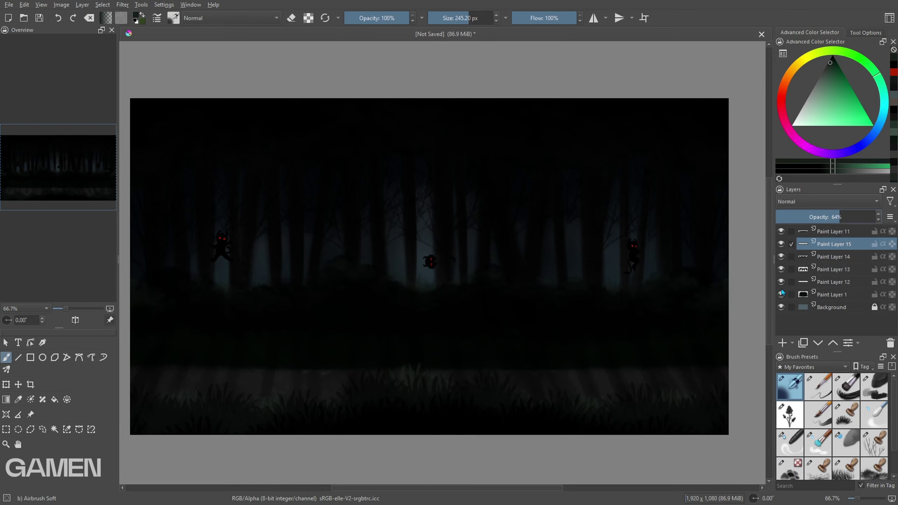
pyautogui.hotkey('ctrl', 'e')
pyautogui.hotkey('ctrl', 'e')
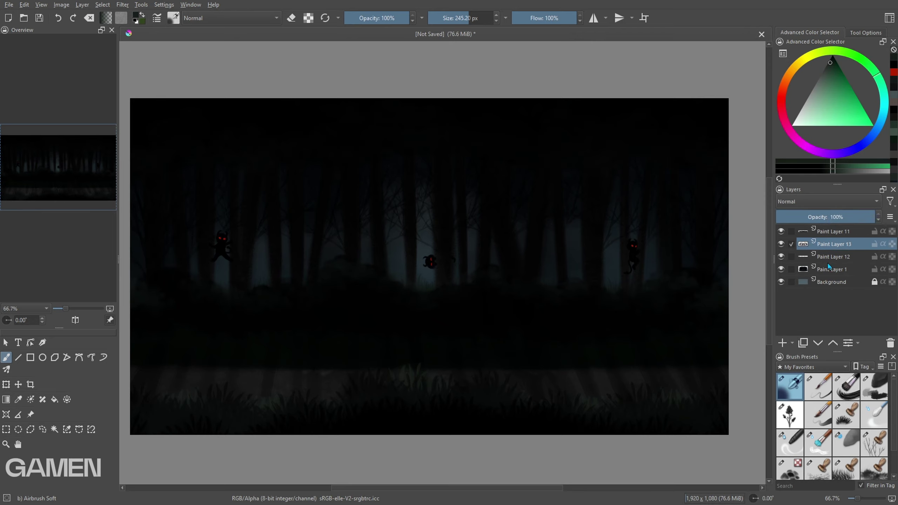
# - Add a new layer for the next figure with the fine detail brush
pyautogui.click(814, 256)
pyautogui.press('Insert')
pyautogui.click(818, 386)
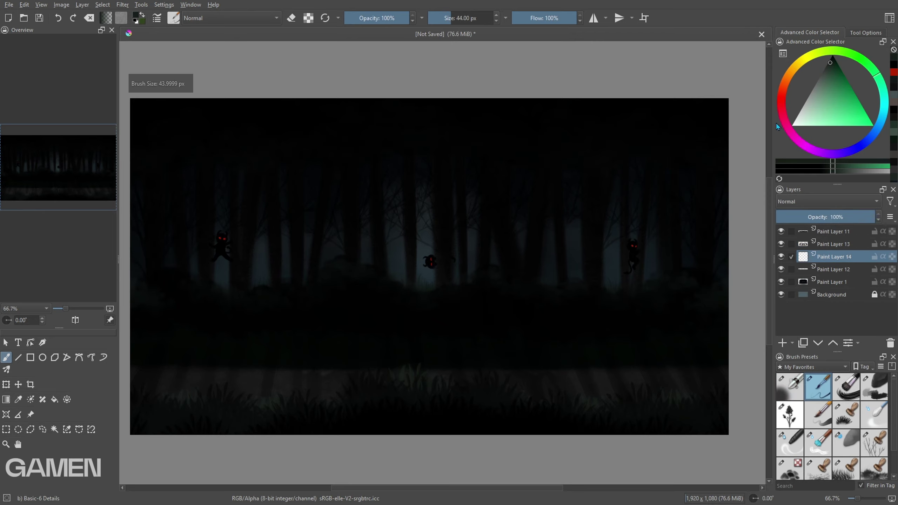
# - Block in a rough pale tan face shape, shrinking the brush as it takes form
pyautogui.click(815, 87)
pyautogui.click(791, 71)
pyautogui.scroll(2, 366, 257)
pyautogui.moveTo(354, 262)
pyautogui.mouseDown()
pyautogui.moveTo(415, 280)
pyautogui.moveTo(378, 268)
pyautogui.mouseUp()
pyautogui.click(834, 342)
pyautogui.moveTo(367, 236); pyautogui.dragTo(406, 248)
pyautogui.press('[')
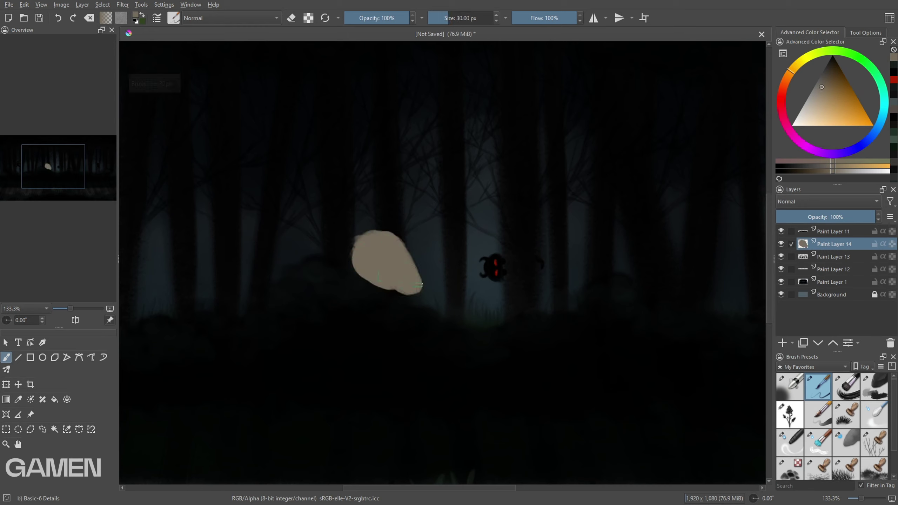
pyautogui.moveTo(396, 290); pyautogui.dragTo(419, 297)
pyautogui.press('[')
pyautogui.press('[')
pyautogui.press('[')
pyautogui.moveTo(349, 248)
pyautogui.mouseDown()
pyautogui.moveTo(334, 242)
pyautogui.moveTo(361, 232)
pyautogui.mouseUp()
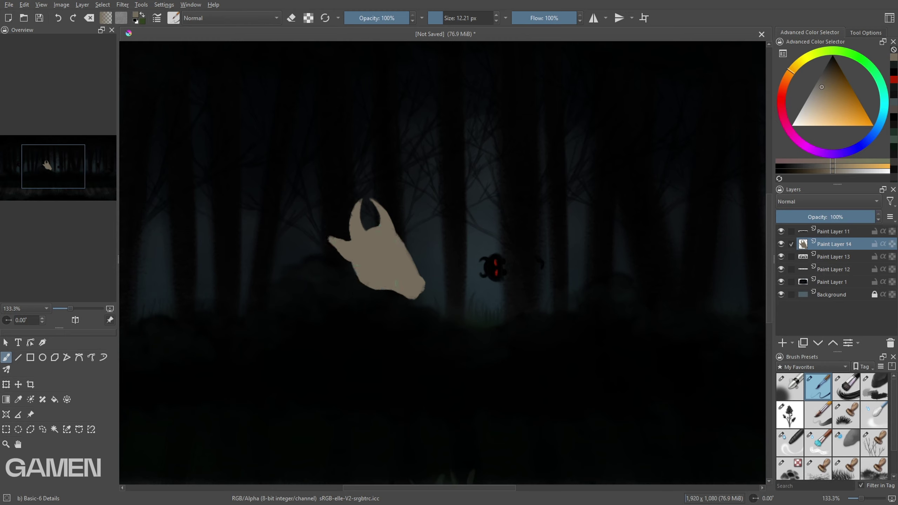
# - Clear the pale shape and repaint a beige head outline, erasing the stray top spike
pyautogui.press('Delete')
pyautogui.moveTo(370, 214)
pyautogui.mouseDown()
pyautogui.moveTo(437, 318)
pyautogui.moveTo(359, 280)
pyautogui.mouseUp()
pyautogui.moveTo(345, 244); pyautogui.dragTo(357, 293)
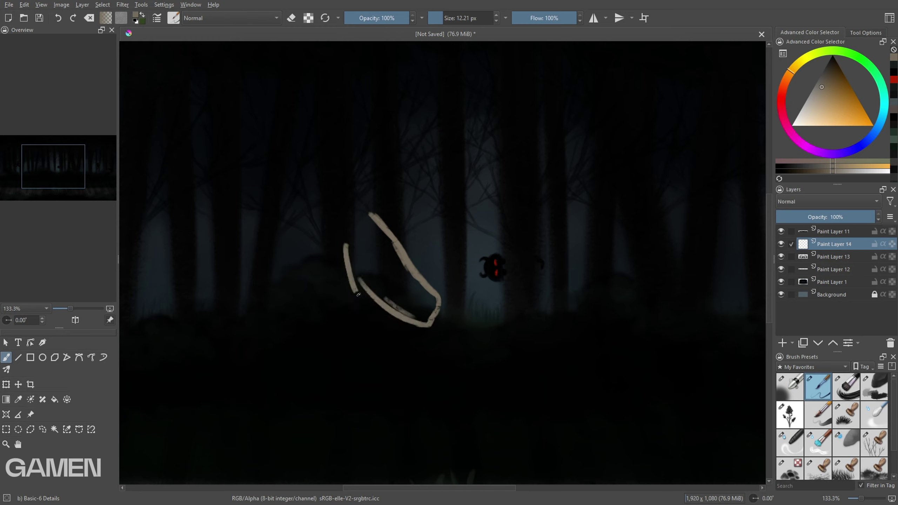
pyautogui.moveTo(327, 248)
pyautogui.mouseDown()
pyautogui.moveTo(360, 244)
pyautogui.moveTo(345, 264)
pyautogui.mouseUp()
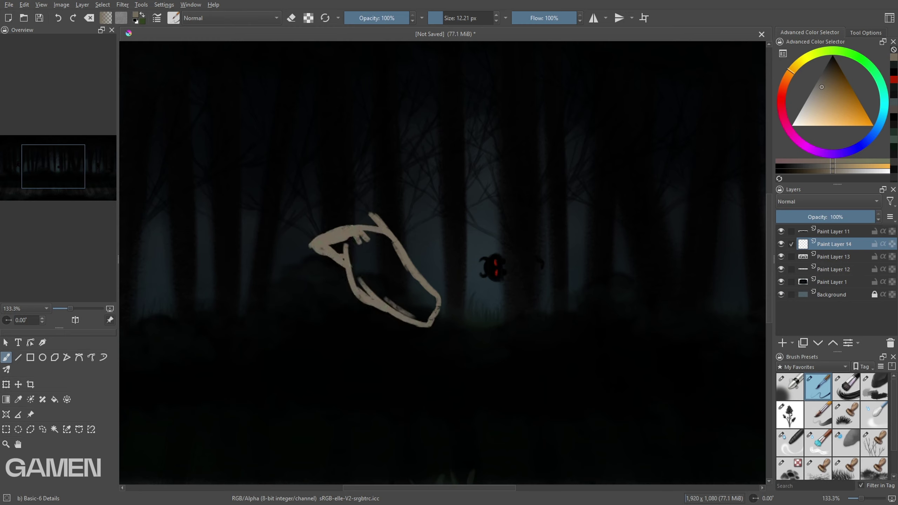
pyautogui.press('e')
pyautogui.moveTo(371, 213); pyautogui.dragTo(375, 221)
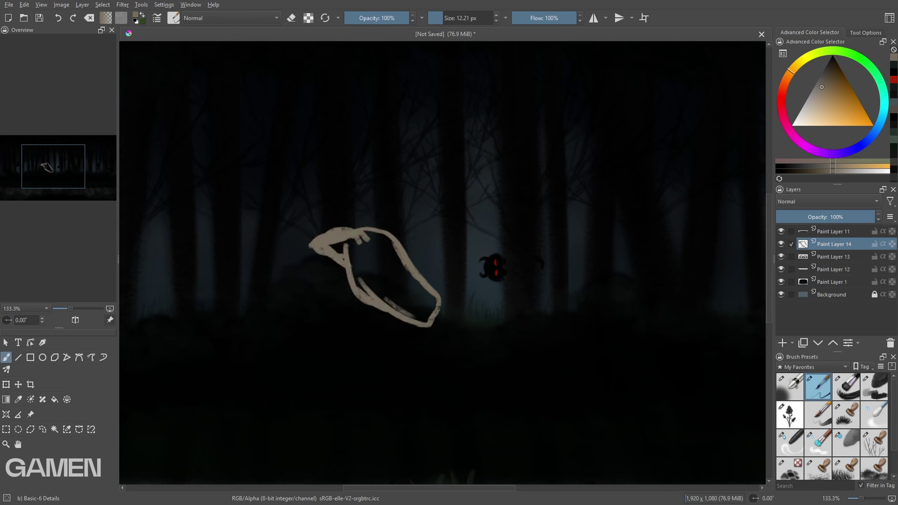
pyautogui.moveTo(353, 219)
pyautogui.mouseDown()
pyautogui.moveTo(394, 276)
pyautogui.moveTo(367, 261)
pyautogui.mouseUp()
# - Fill and extend the beige head downward with a 34 px soft brush, refining the horn edge
pyautogui.press('/')
pyautogui.press('[')
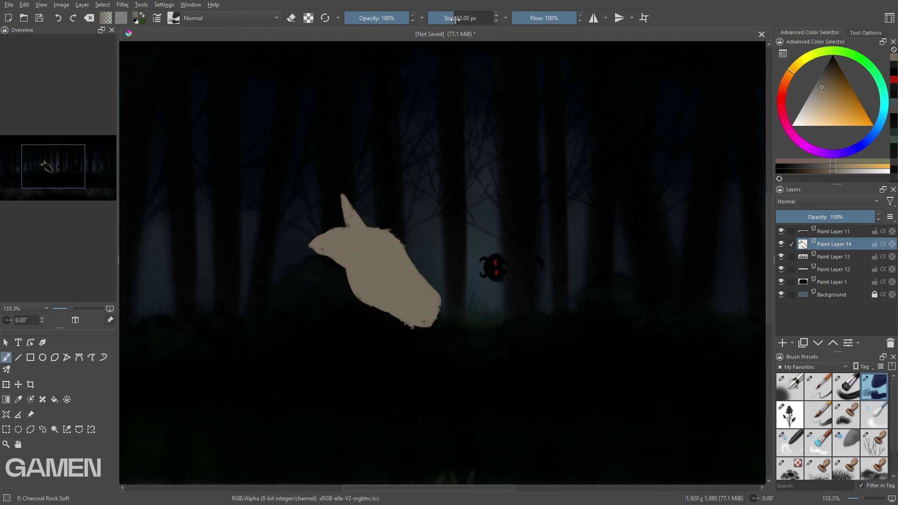
pyautogui.moveTo(455, 19); pyautogui.dragTo(450, 19)
pyautogui.moveTo(353, 263)
pyautogui.mouseDown()
pyautogui.moveTo(364, 336)
pyautogui.moveTo(376, 341)
pyautogui.mouseUp()
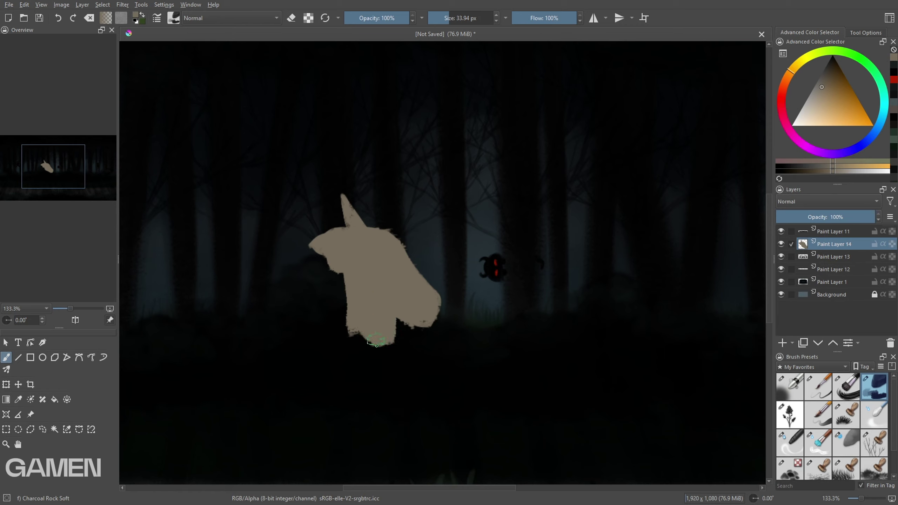
pyautogui.click(818, 387)
pyautogui.moveTo(342, 226); pyautogui.dragTo(347, 199)
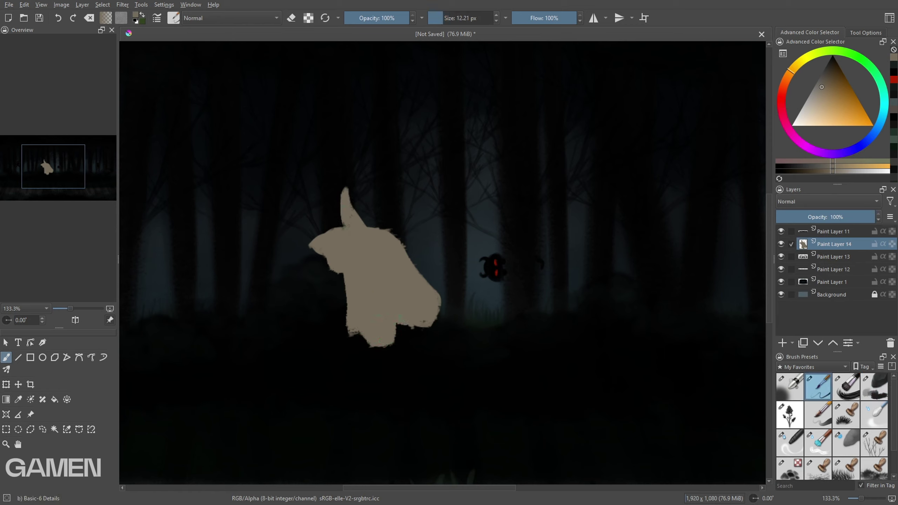
# - On Paint Layer 15, paint the black hood around and left of the face
pyautogui.press('e')
pyautogui.moveTo(344, 198); pyautogui.dragTo(325, 305)
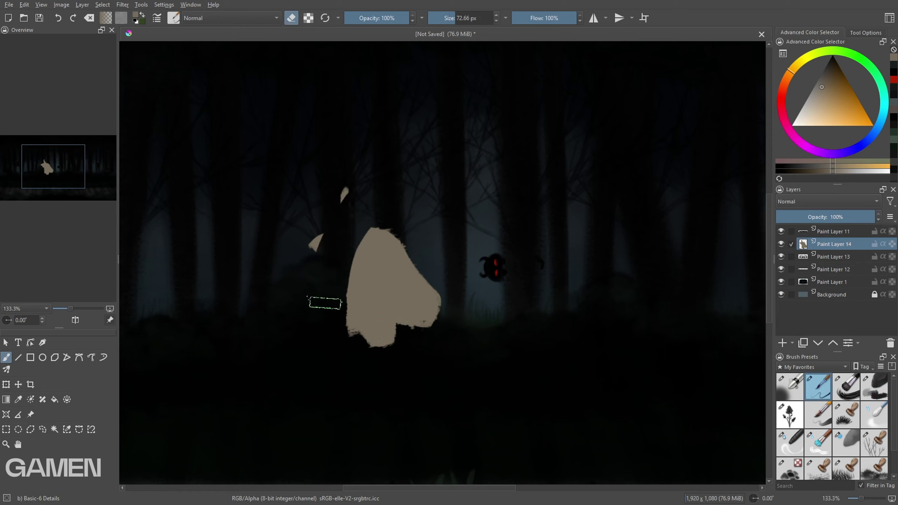
pyautogui.press('Insert')
pyautogui.press('d')
pyautogui.press('e')
pyautogui.moveTo(358, 230)
pyautogui.mouseDown()
pyautogui.moveTo(395, 359)
pyautogui.moveTo(365, 219)
pyautogui.mouseUp()
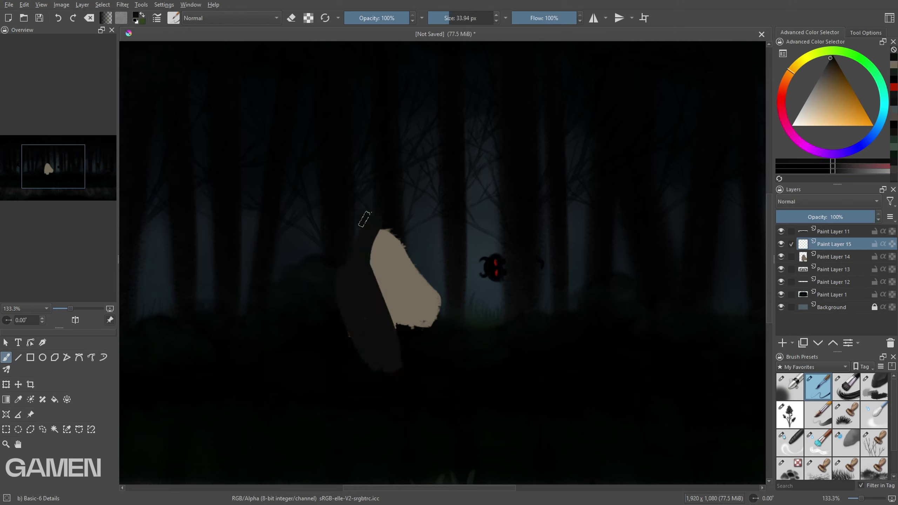
pyautogui.moveTo(317, 324)
pyautogui.mouseDown()
pyautogui.moveTo(341, 350)
pyautogui.moveTo(366, 220)
pyautogui.mouseUp()
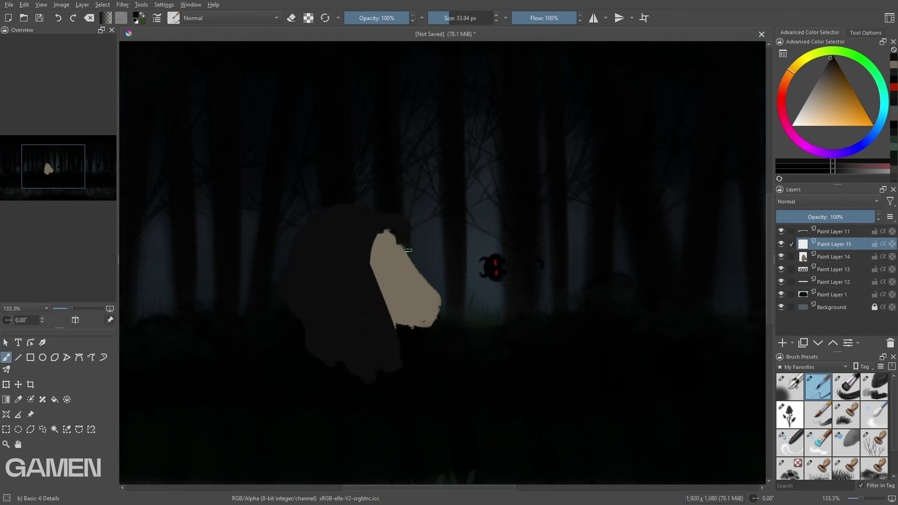
pyautogui.moveTo(408, 250)
pyautogui.mouseDown()
pyautogui.moveTo(380, 224)
pyautogui.moveTo(382, 313)
pyautogui.mouseUp()
# - Straighten the face's left edge and lengthen the dark robe down toward the grass
pyautogui.press('e')
pyautogui.press('e')
pyautogui.moveTo(391, 242)
pyautogui.mouseDown()
pyautogui.moveTo(388, 286)
pyautogui.moveTo(368, 318)
pyautogui.mouseUp()
pyautogui.press('-')
pyautogui.moveTo(417, 276); pyautogui.dragTo(427, 377)
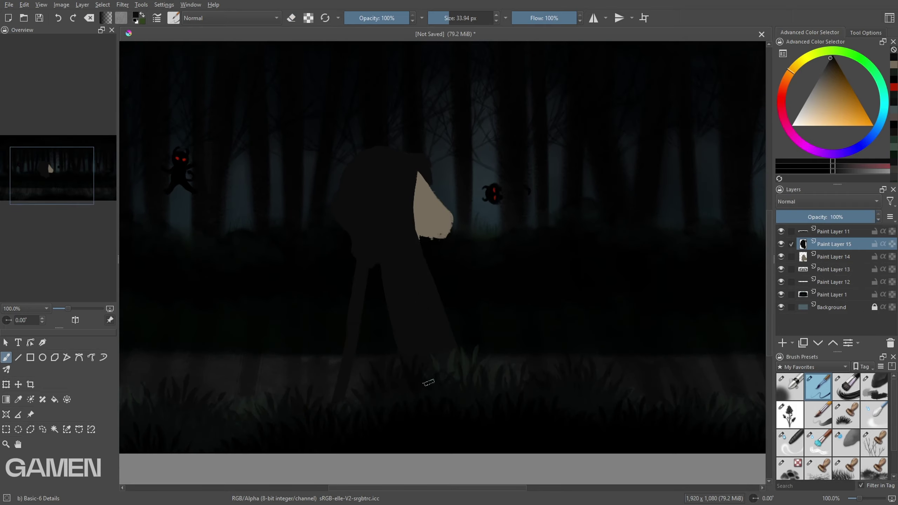
pyautogui.moveTo(390, 269); pyautogui.dragTo(360, 411)
pyautogui.press('pagedown')
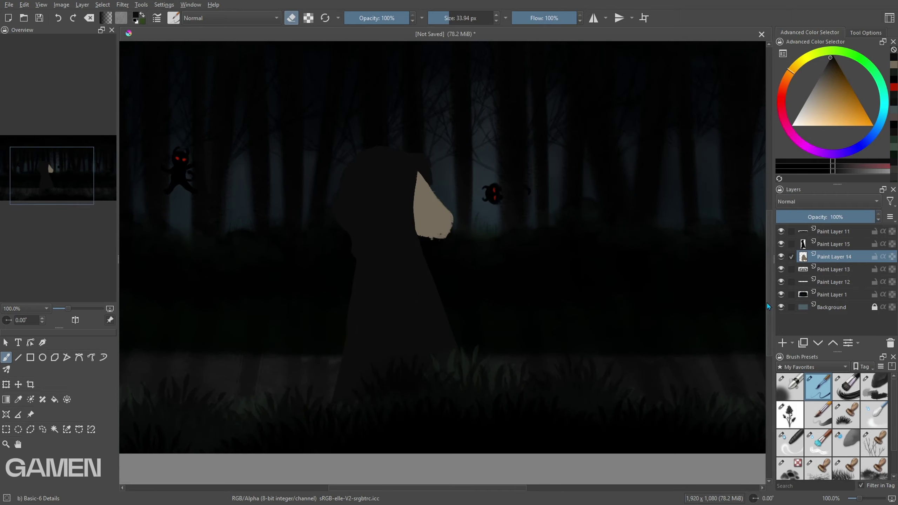
pyautogui.press('pageup')
pyautogui.press('e')
pyautogui.press('+')
pyautogui.press('+')
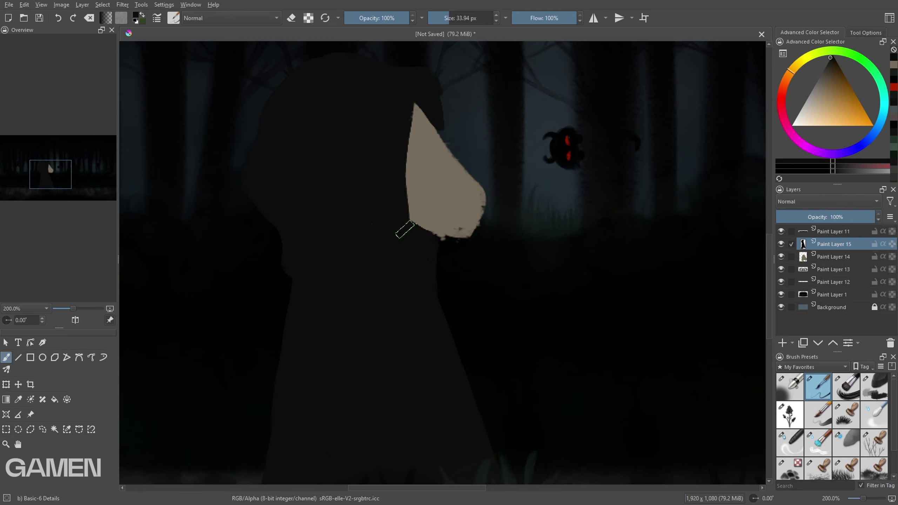
pyautogui.scroll(-1, 531, 336)
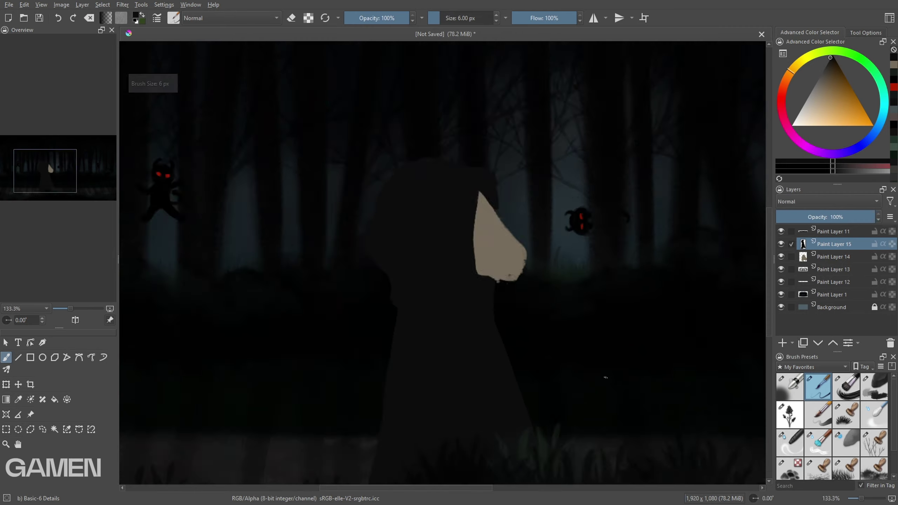
pyautogui.scroll(2, 537, 401)
# - On Paint Layer 16, paint a near-black eye with a light cyan highlight
pyautogui.press('pagedown')
pyautogui.press('Insert')
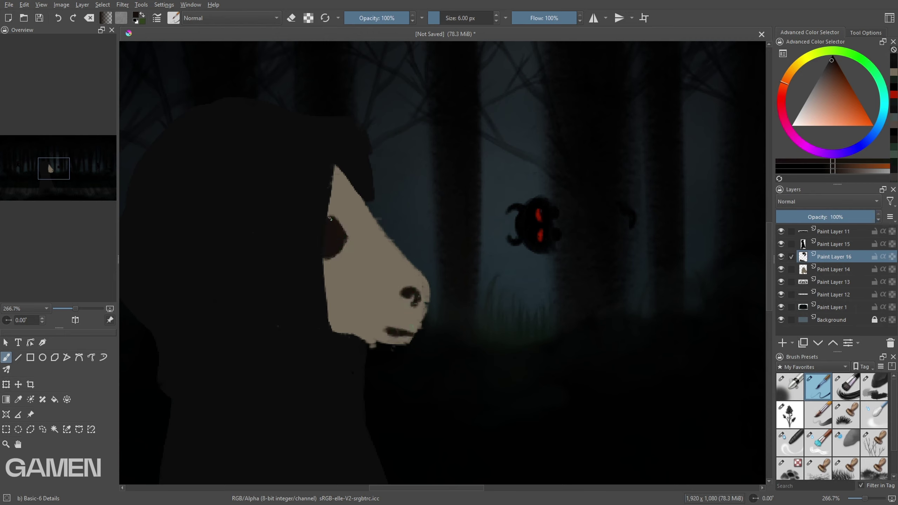
pyautogui.moveTo(834, 68); pyautogui.dragTo(830, 57)
pyautogui.moveTo(347, 234)
pyautogui.mouseDown()
pyautogui.moveTo(328, 217)
pyautogui.moveTo(332, 248)
pyautogui.mouseUp()
pyautogui.click(886, 96)
pyautogui.click(822, 73)
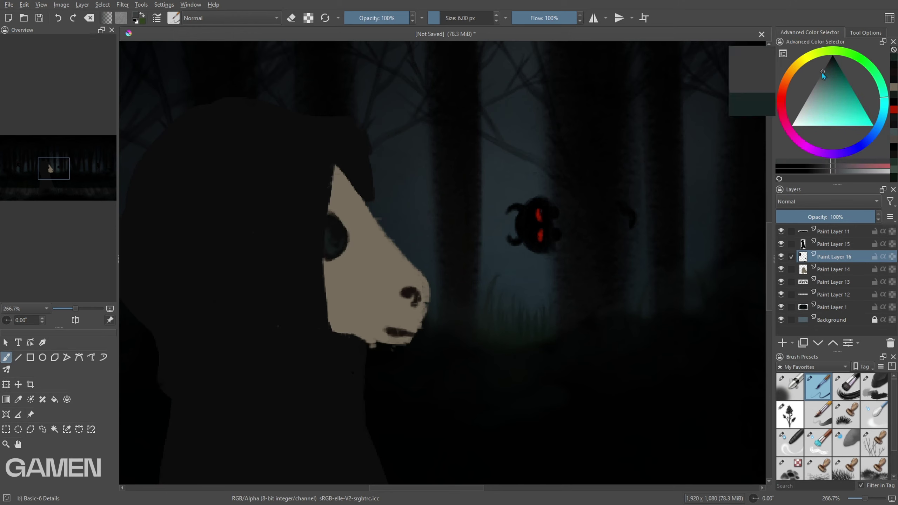
pyautogui.click(801, 112)
pyautogui.press('[')
pyautogui.press('[')
pyautogui.click(333, 229)
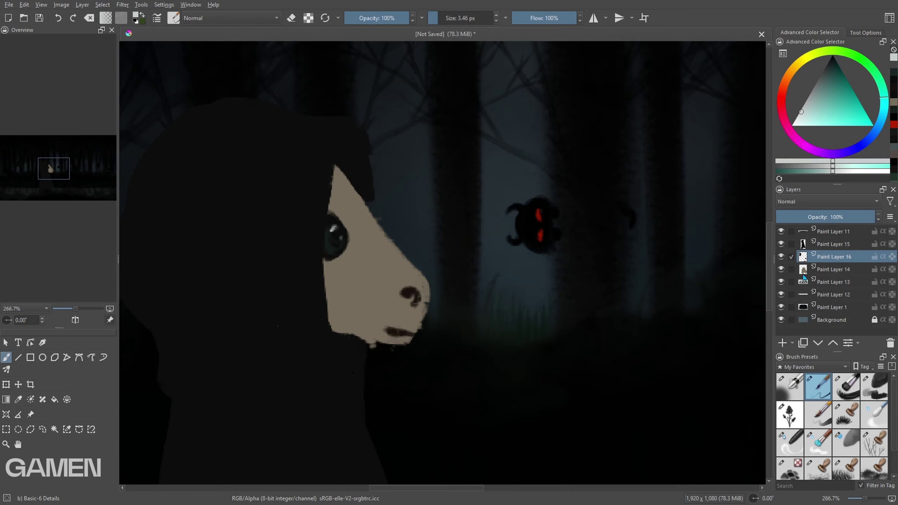
pyautogui.click(804, 276)
pyautogui.press('/')
# - Airbrush reddish shading on the nose and chin and a dark shadow along the face's left edge
pyautogui.click(831, 75)
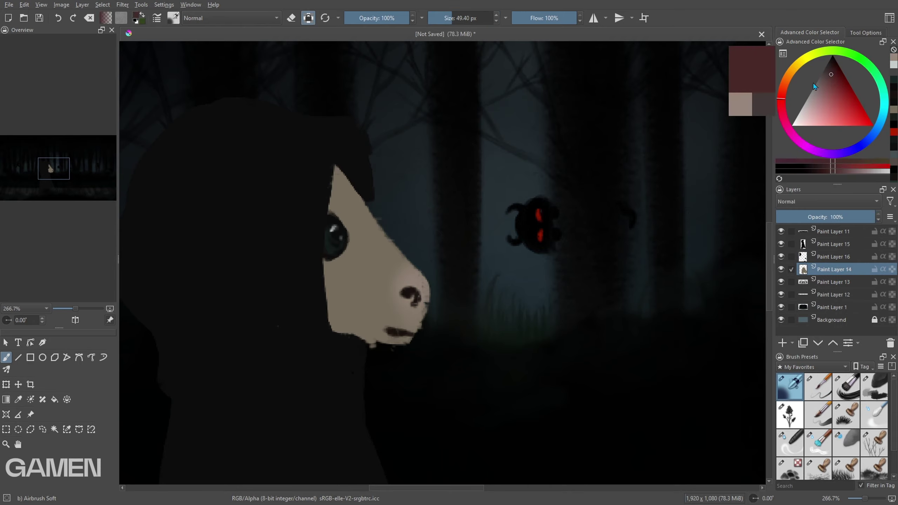
pyautogui.moveTo(406, 283)
pyautogui.mouseDown()
pyautogui.moveTo(421, 267)
pyautogui.moveTo(431, 285)
pyautogui.moveTo(411, 272)
pyautogui.mouseUp()
pyautogui.click(832, 61)
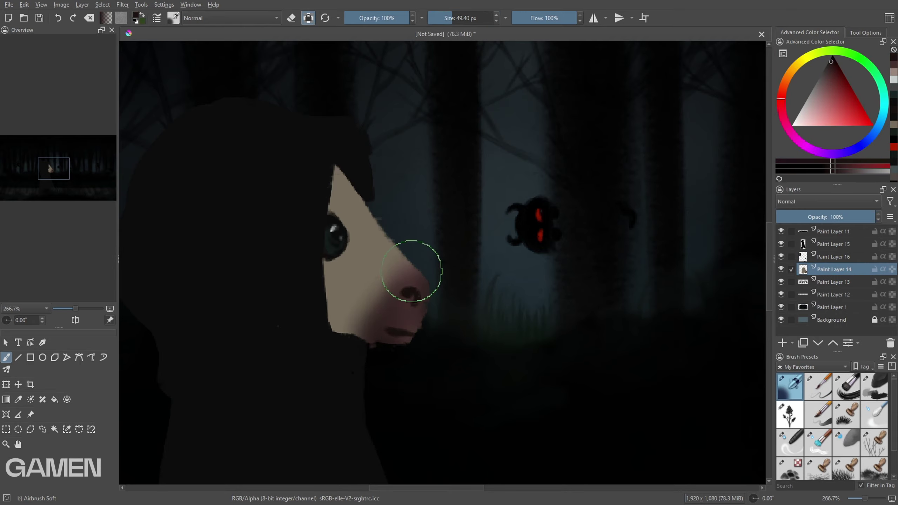
pyautogui.click(784, 83)
pyautogui.click(829, 68)
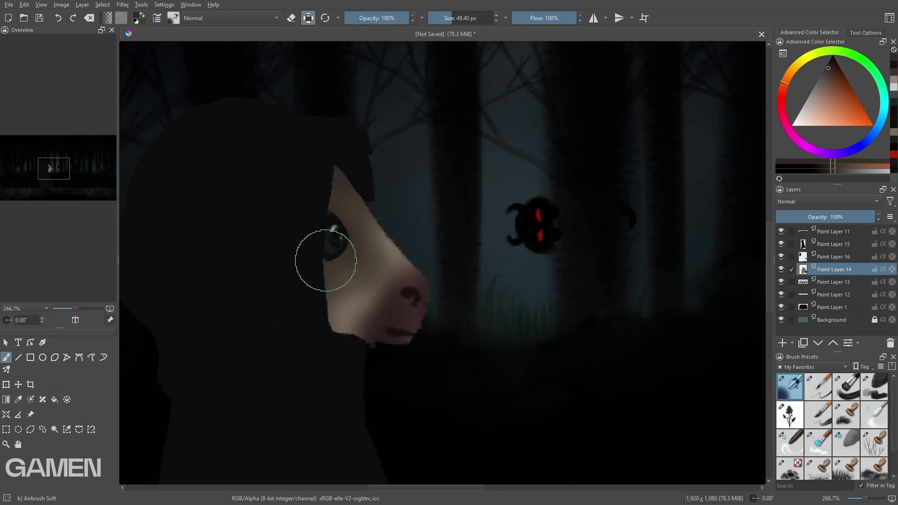
pyautogui.keyDown('ctrl'); pyautogui.click(359, 165); pyautogui.keyUp('ctrl')
pyautogui.moveTo(358, 165)
pyautogui.mouseDown()
pyautogui.moveTo(341, 260)
pyautogui.moveTo(397, 359)
pyautogui.mouseUp()
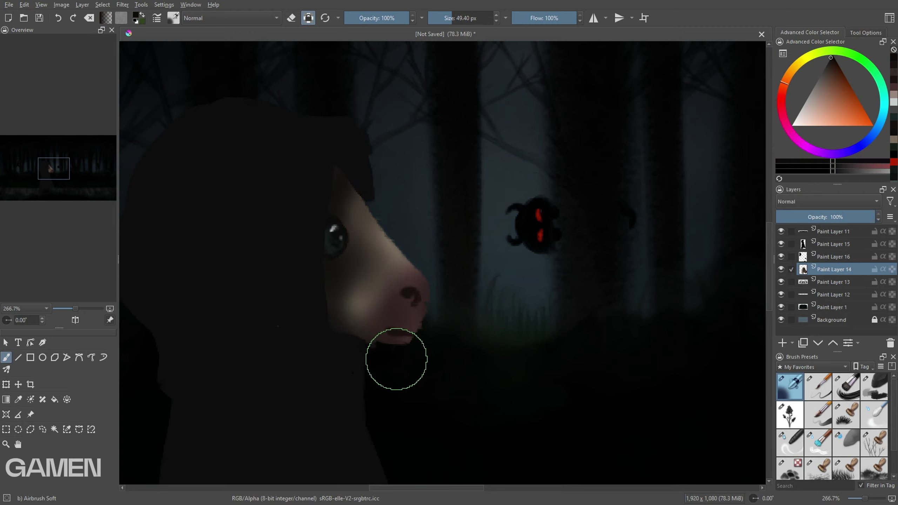
# - Undo the accidental merge, then add Paint Layer 17 with a black Bristles-3 Large Smooth brush
pyautogui.hotkey('ctrl', 'e')
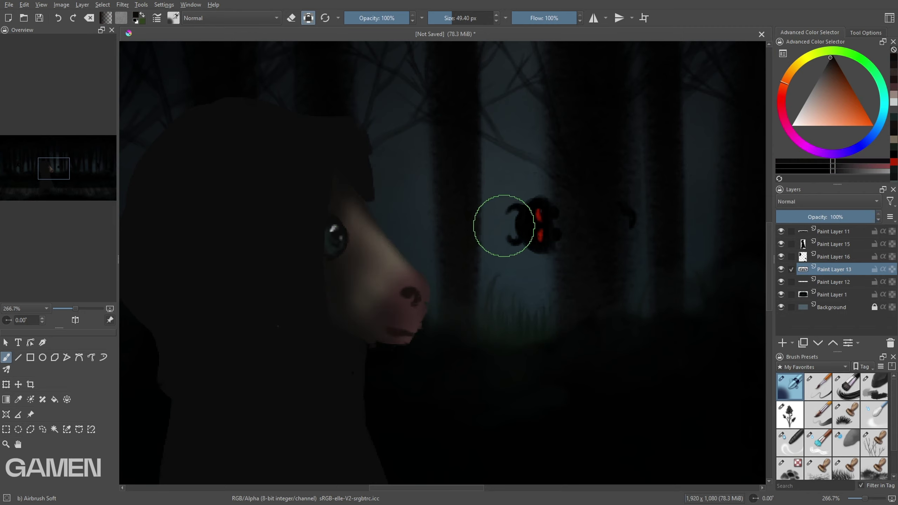
pyautogui.hotkey('ctrl', 'z')
pyautogui.click(814, 164)
pyautogui.click(447, 16)
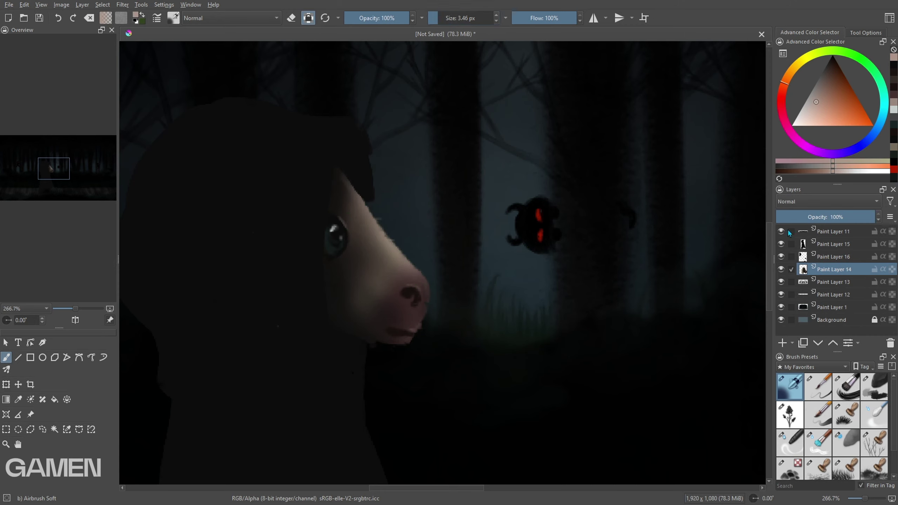
pyautogui.click(846, 386)
pyautogui.press('d')
pyautogui.press('Insert')
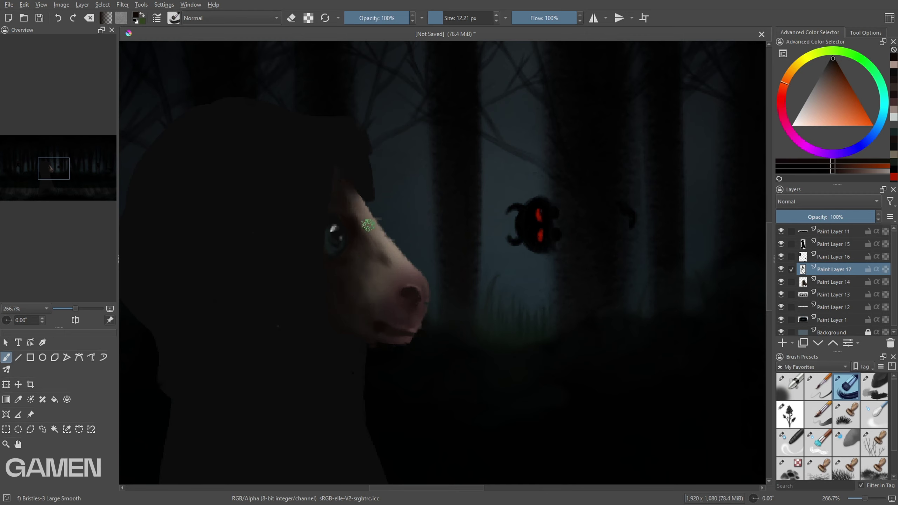
# - Try extra layers and a snout stroke, then undo them back to the previous stack
pyautogui.click(785, 257)
pyautogui.press('Insert')
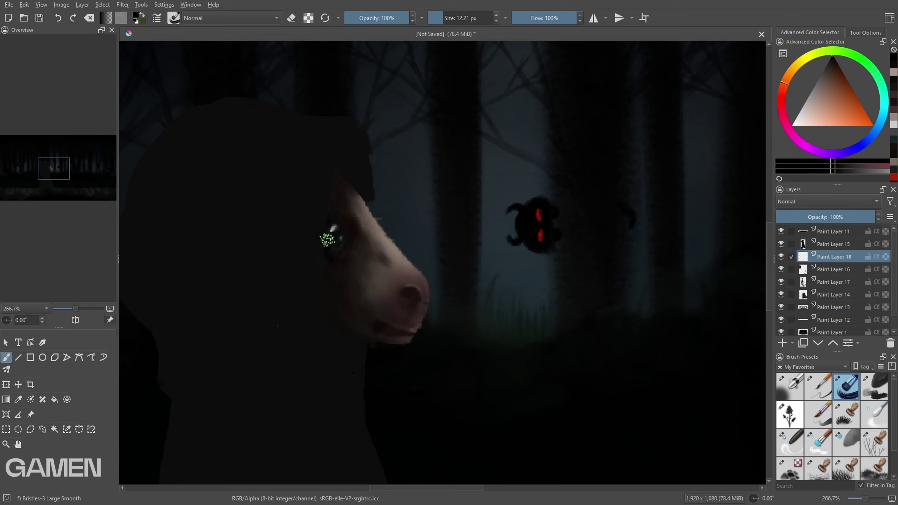
pyautogui.press('[')
pyautogui.press('[')
pyautogui.press('[')
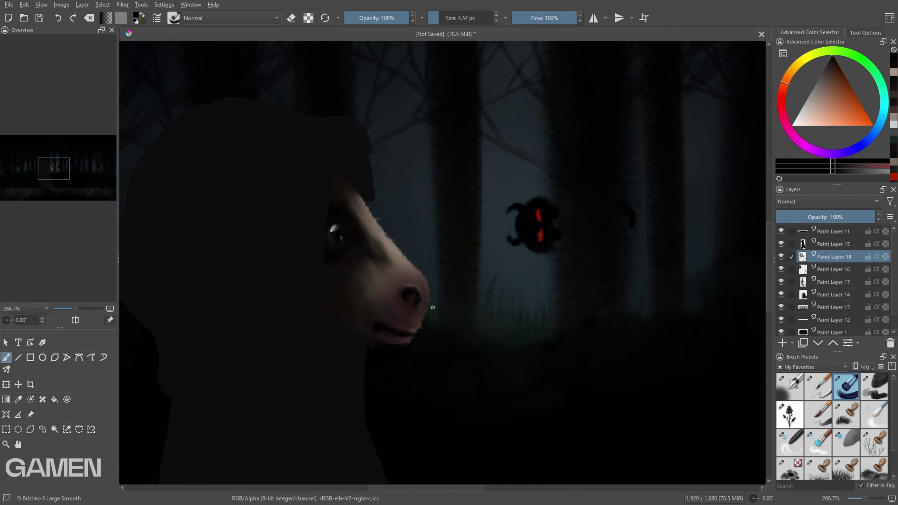
pyautogui.hotkey('ctrl', 'e')
pyautogui.hotkey('ctrl', 'e')
pyautogui.hotkey('ctrl', 'e')
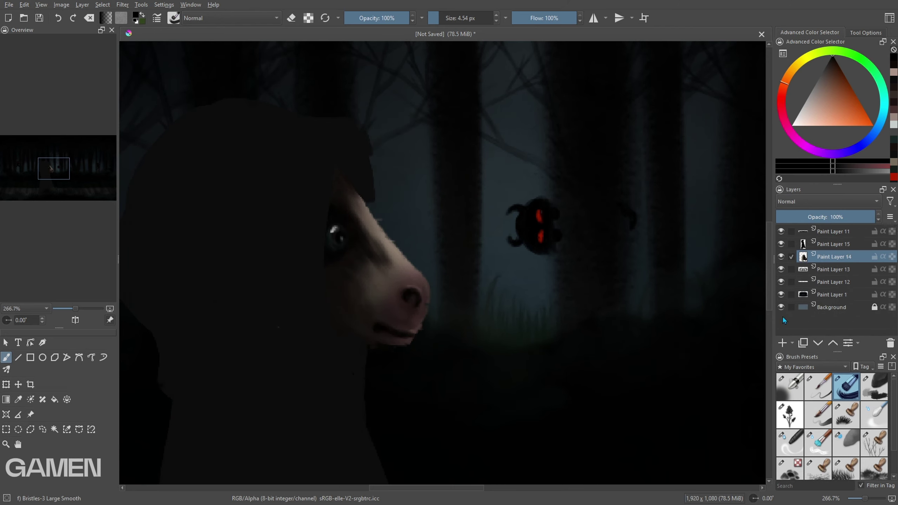
pyautogui.press('Insert')
pyautogui.press(']')
pyautogui.press(']')
pyautogui.press(']')
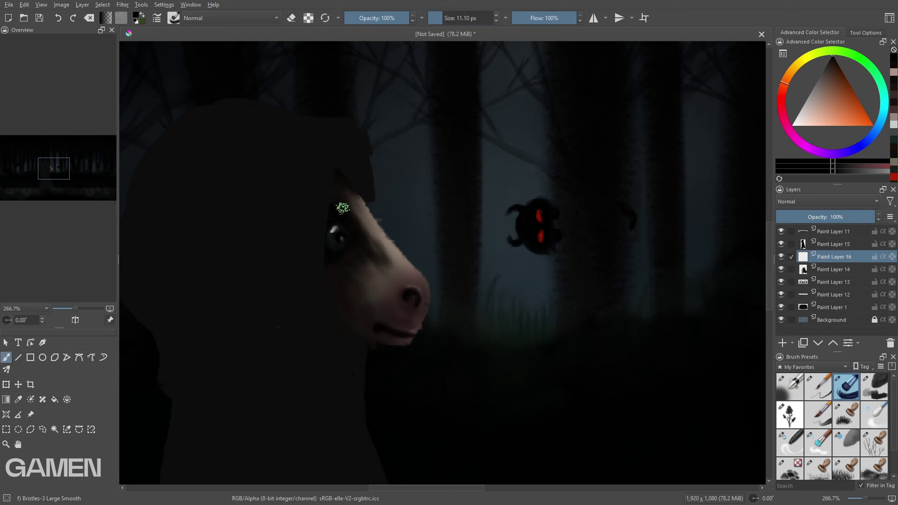
pyautogui.moveTo(339, 182); pyautogui.dragTo(331, 196)
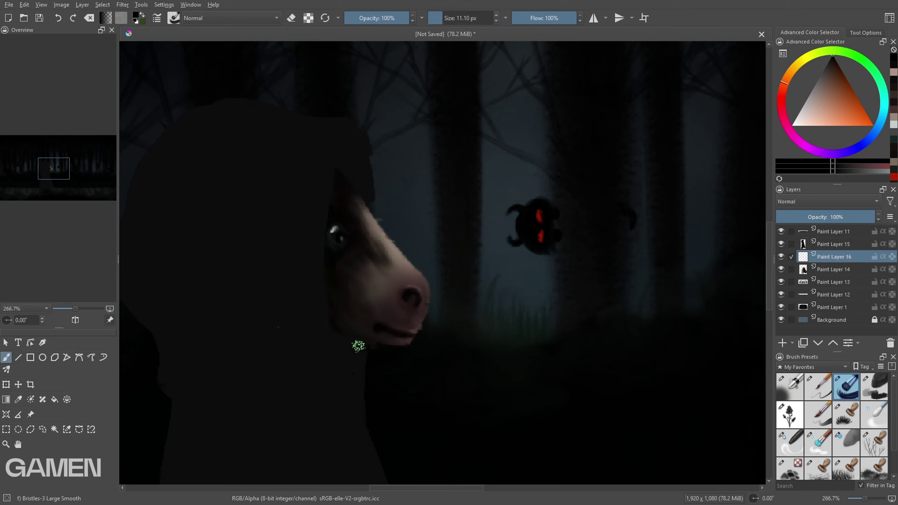
pyautogui.hotkey('ctrl', 'z')
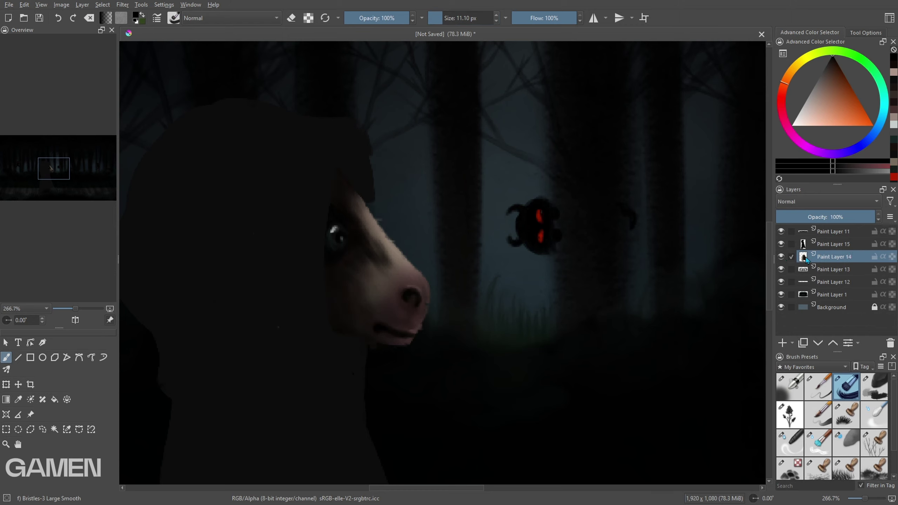
pyautogui.hotkey('ctrl', 'z')
# - Paint a dark ear on the hood and darken the cloak's shadowed side, merging it down
pyautogui.moveTo(349, 128); pyautogui.dragTo(361, 170)
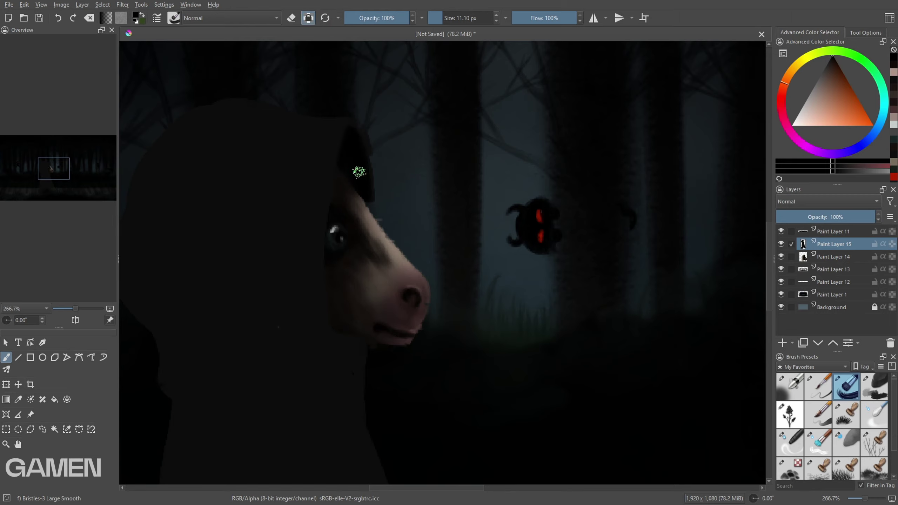
pyautogui.scroll(-1, 457, 397)
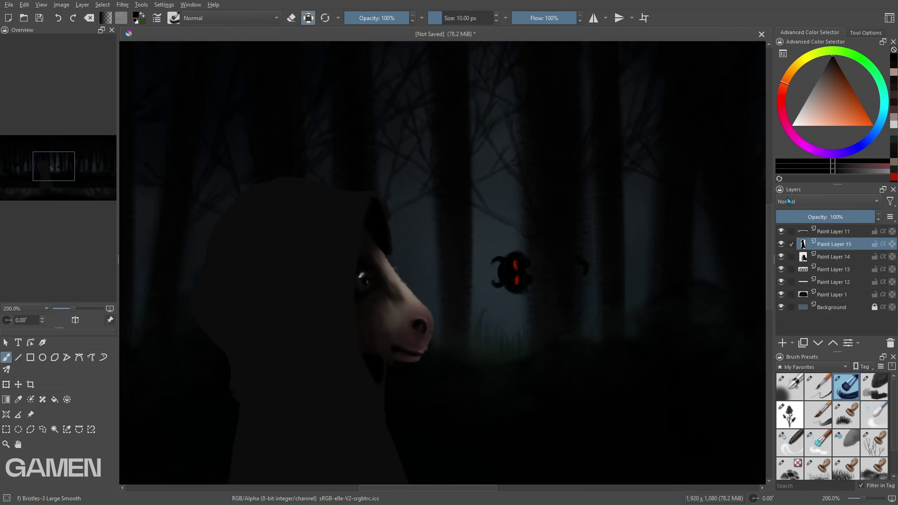
pyautogui.moveTo(445, 19); pyautogui.dragTo(448, 18)
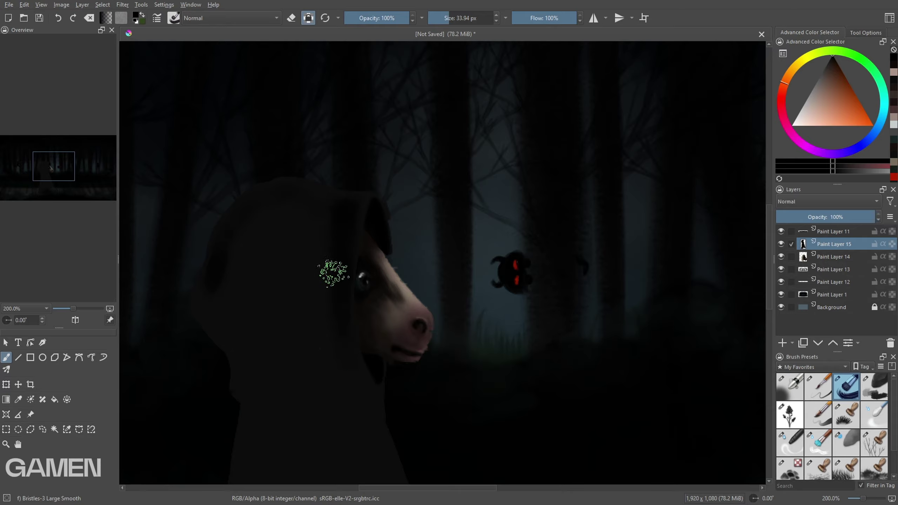
pyautogui.moveTo(282, 207); pyautogui.dragTo(279, 375)
pyautogui.moveTo(236, 305); pyautogui.dragTo(216, 341)
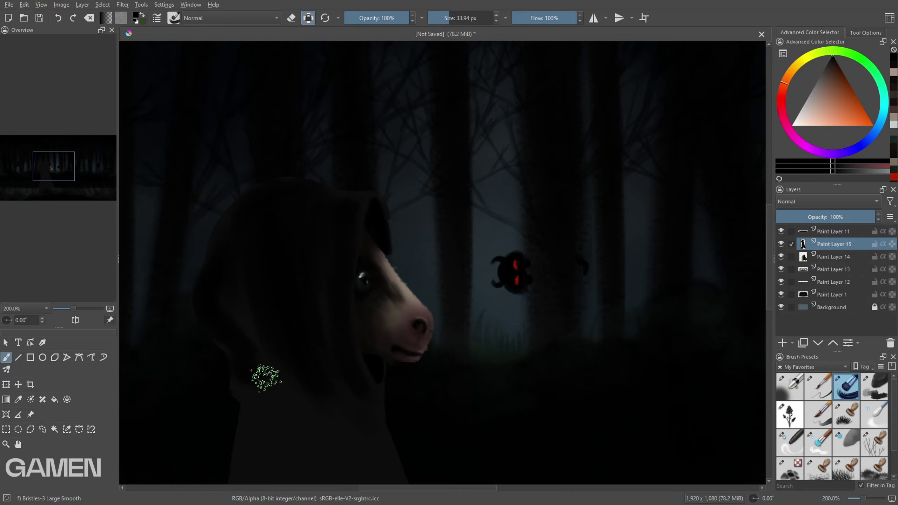
pyautogui.scroll(-5, 390, 204)
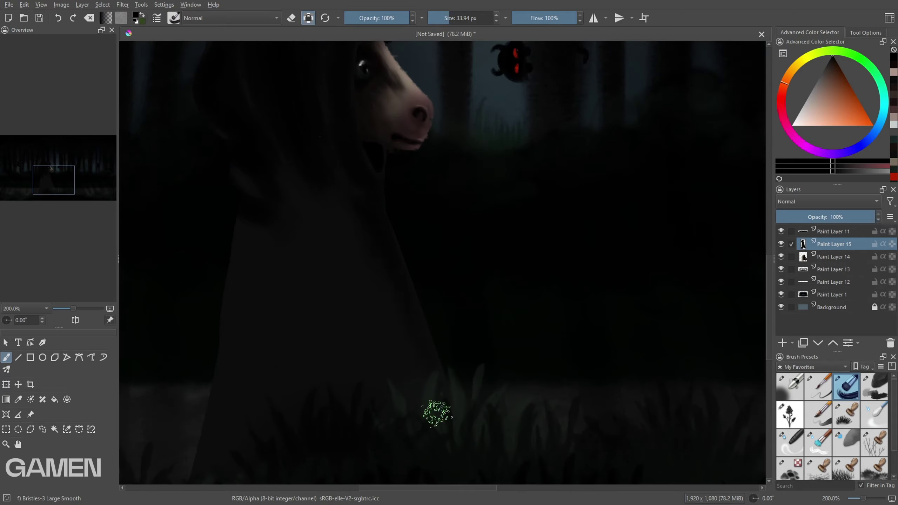
pyautogui.scroll(-1, 449, 333)
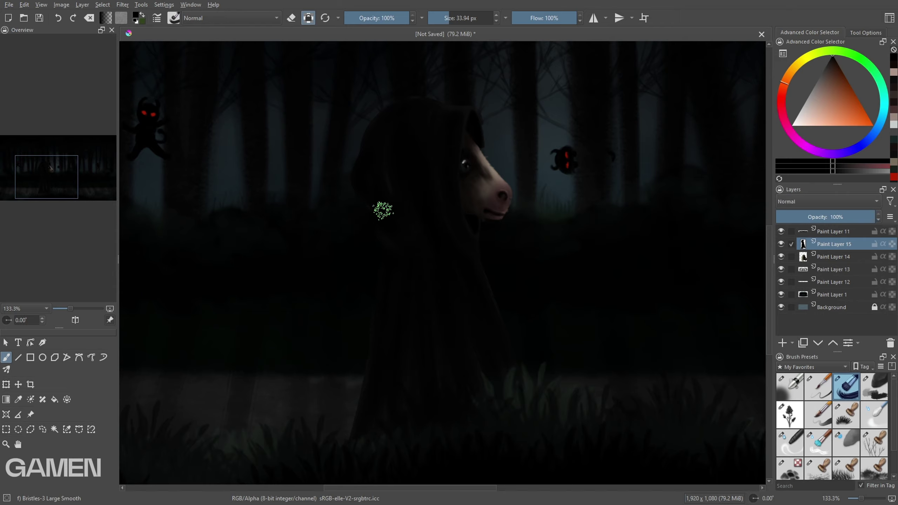
pyautogui.hotkey('ctrl', 'e')
# - Nudge the figure upward and darken the grass around its feet, merging the strokes down
pyautogui.press('t')
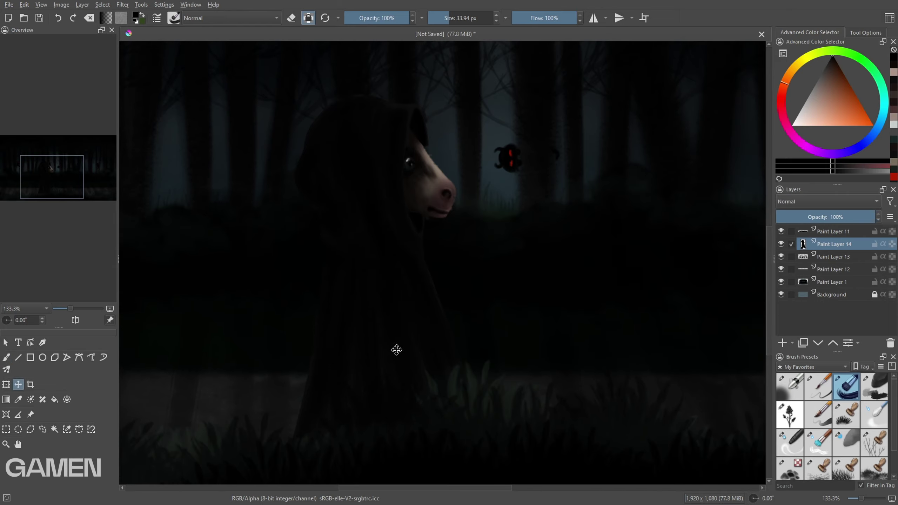
pyautogui.moveTo(395, 349); pyautogui.dragTo(395, 279)
pyautogui.click(6, 359)
pyautogui.press('Insert')
pyautogui.moveTo(438, 256)
pyautogui.mouseDown()
pyautogui.moveTo(405, 333)
pyautogui.moveTo(325, 457)
pyautogui.moveTo(307, 365)
pyautogui.moveTo(291, 426)
pyautogui.mouseUp()
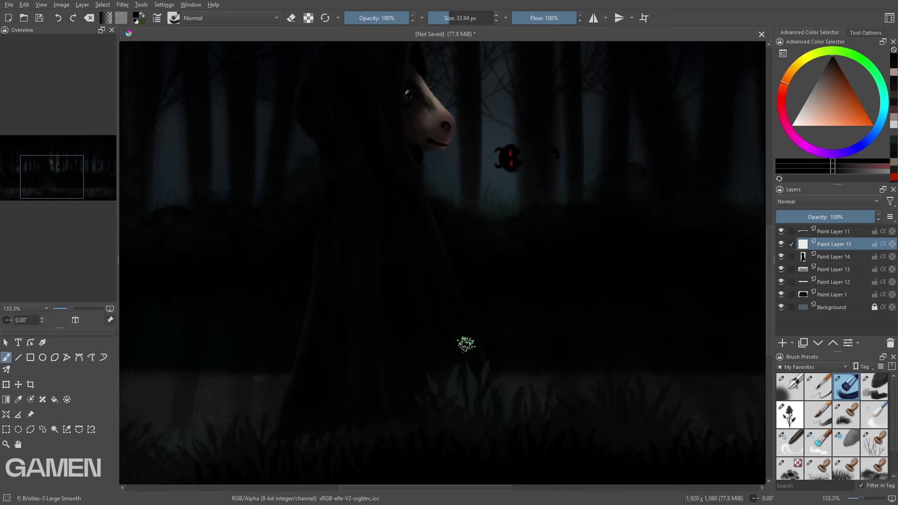
pyautogui.scroll(-1, 441, 283)
pyautogui.scroll(-1, 452, 263)
pyautogui.hotkey('ctrl', 'e')
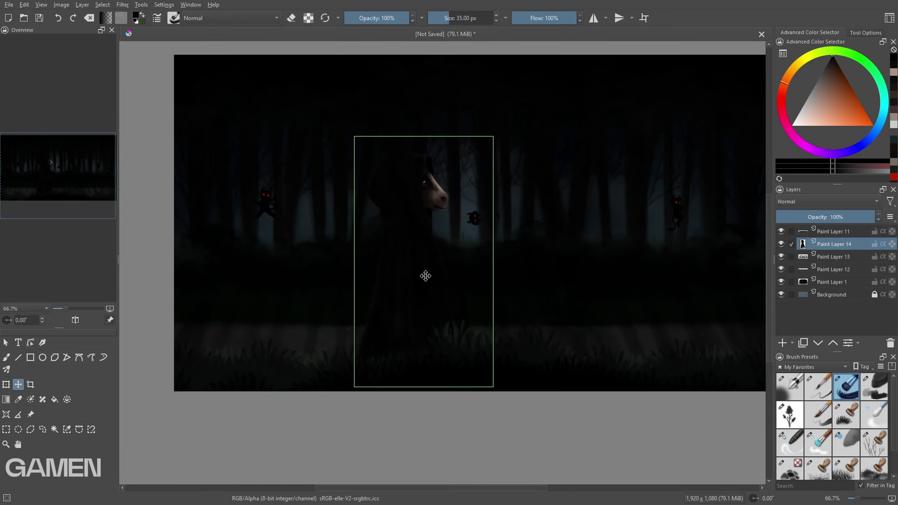
# - Add a new empty layer and pick a dark red paint colour
pyautogui.scroll(1, 401, 356)
pyautogui.press('Insert')
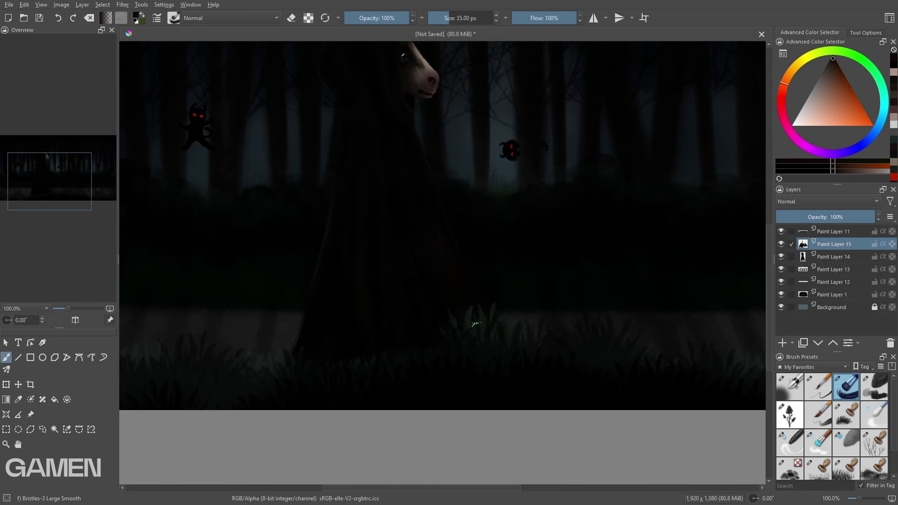
pyautogui.scroll(3, 443, 230)
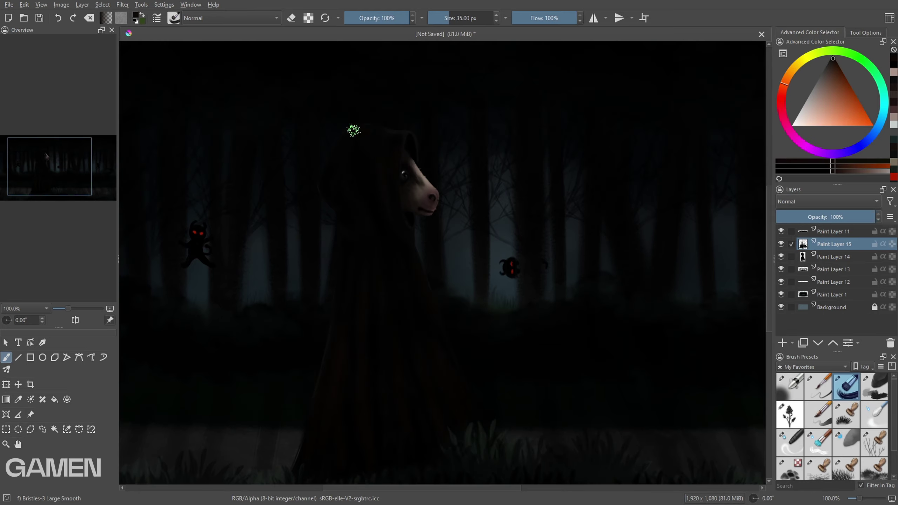
pyautogui.click(892, 61)
pyautogui.scroll(2, 369, 92)
# - Paint a pale curved horn above the hood with Basic-6 Details and add alpha-locked highlights
pyautogui.click(818, 386)
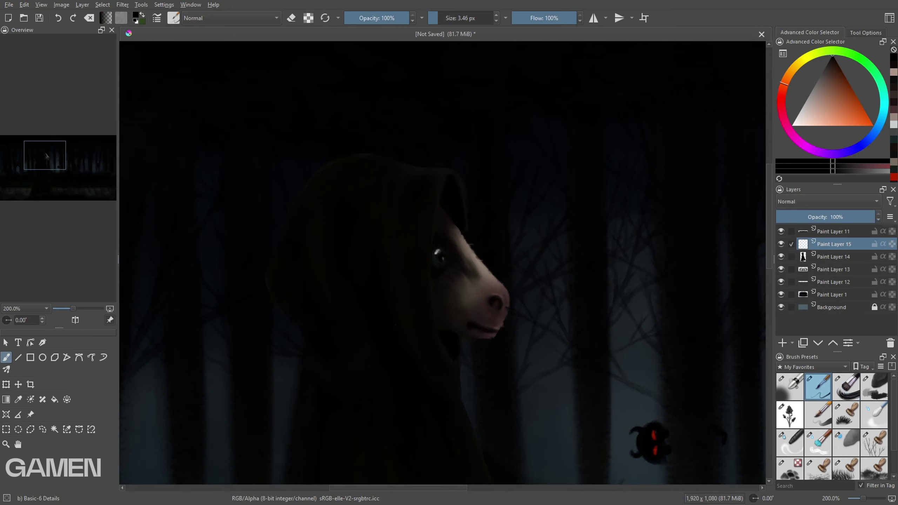
pyautogui.click(821, 83)
pyautogui.moveTo(313, 168)
pyautogui.mouseDown()
pyautogui.moveTo(333, 212)
pyautogui.moveTo(346, 196)
pyautogui.mouseUp()
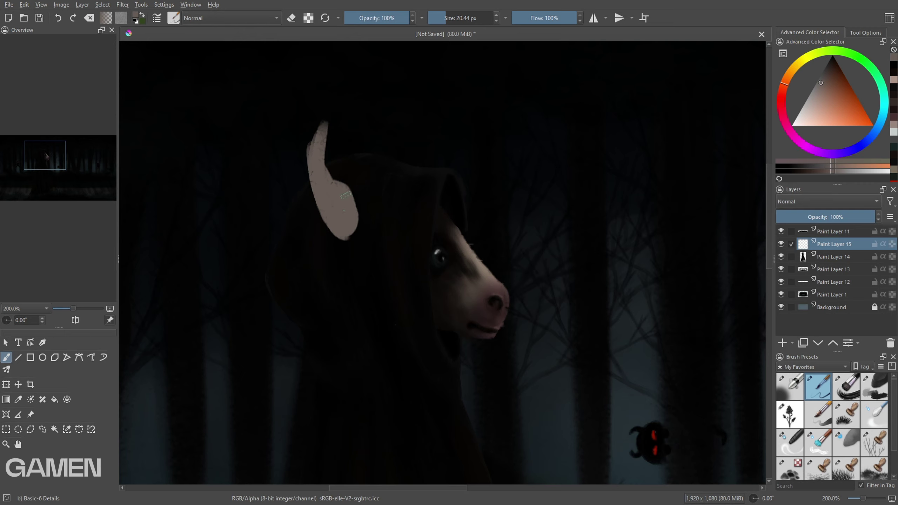
pyautogui.click(291, 17)
pyautogui.moveTo(310, 125); pyautogui.dragTo(318, 201)
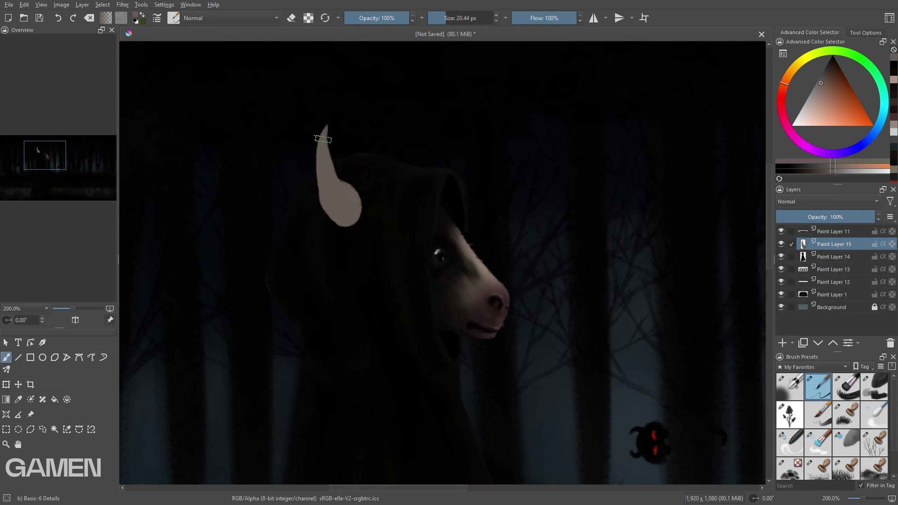
pyautogui.click(308, 18)
pyautogui.click(828, 68)
pyautogui.moveTo(324, 126); pyautogui.dragTo(340, 223)
pyautogui.moveTo(332, 156); pyautogui.dragTo(361, 204)
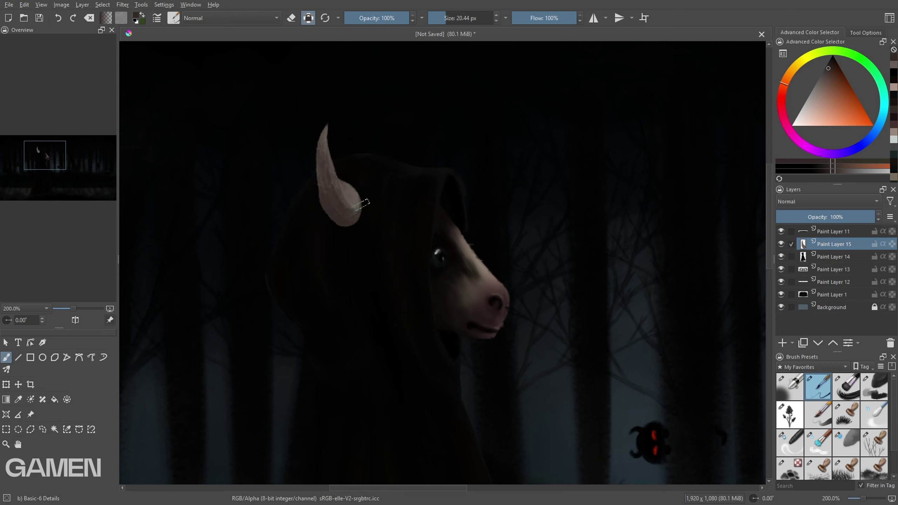
# - Blend the horn's shading and darken its base into the hood with a black airbrush
pyautogui.keyDown('ctrl'); pyautogui.click(326, 212); pyautogui.keyUp('ctrl')
pyautogui.moveTo(320, 168); pyautogui.dragTo(330, 204)
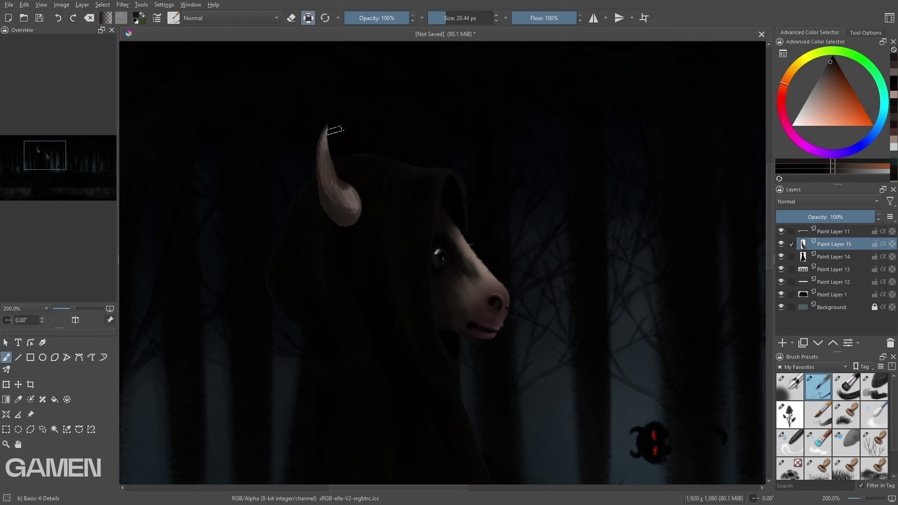
pyautogui.moveTo(335, 131); pyautogui.dragTo(320, 148)
pyautogui.click(790, 386)
pyautogui.press('d')
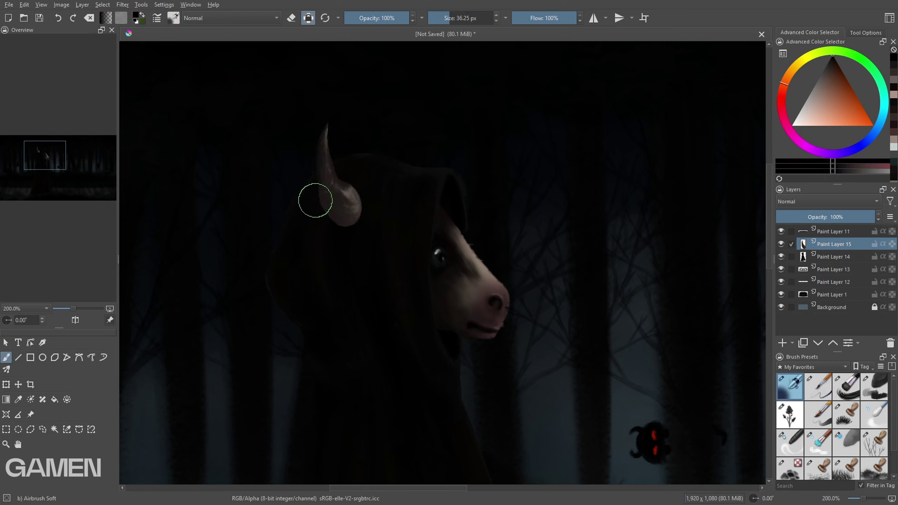
pyautogui.moveTo(315, 200); pyautogui.dragTo(359, 151)
pyautogui.moveTo(354, 209); pyautogui.dragTo(349, 161)
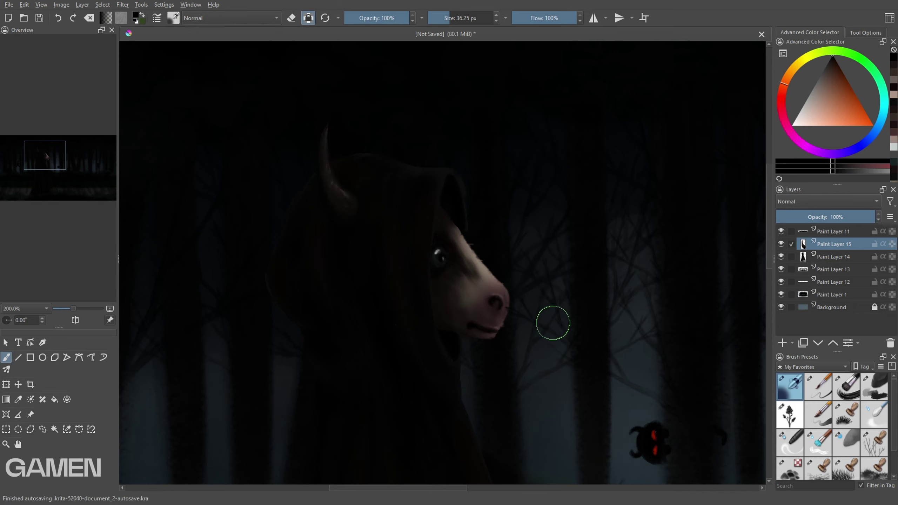
# - Copy the horn, mirror it onto the hood's right side, and merge both horns
pyautogui.click(6, 429)
pyautogui.moveTo(302, 103); pyautogui.dragTo(374, 236)
pyautogui.hotkey('ctrl', 'alt', 'j')
pyautogui.hotkey('ctrl', 't')
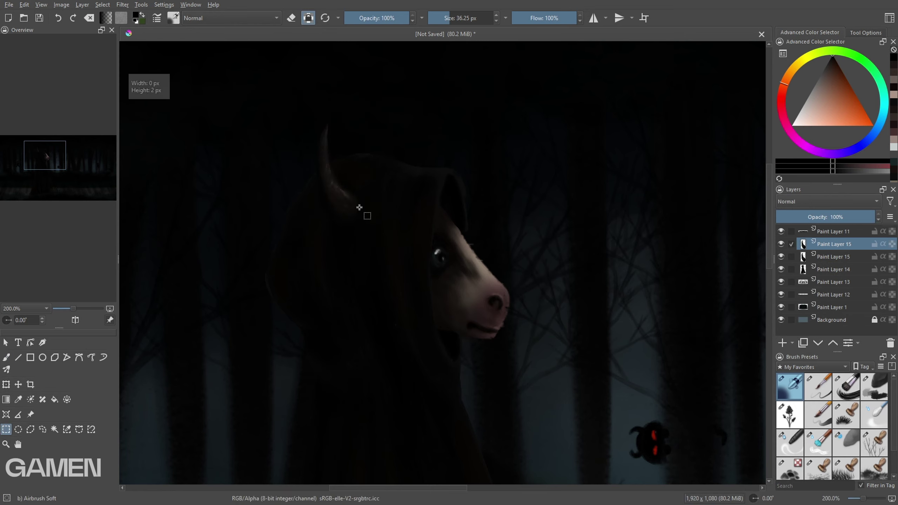
pyautogui.moveTo(332, 159); pyautogui.dragTo(381, 154)
pyautogui.press('Return')
pyautogui.hotkey('ctrl', 'pagedown')
pyautogui.hotkey('ctrl', 'pagedown')
pyautogui.moveTo(410, 200); pyautogui.dragTo(415, 144)
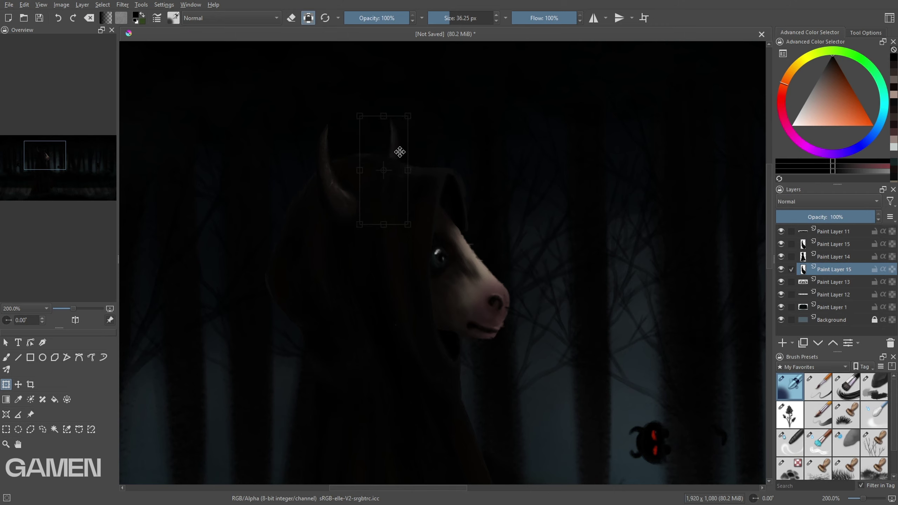
pyautogui.press('t')
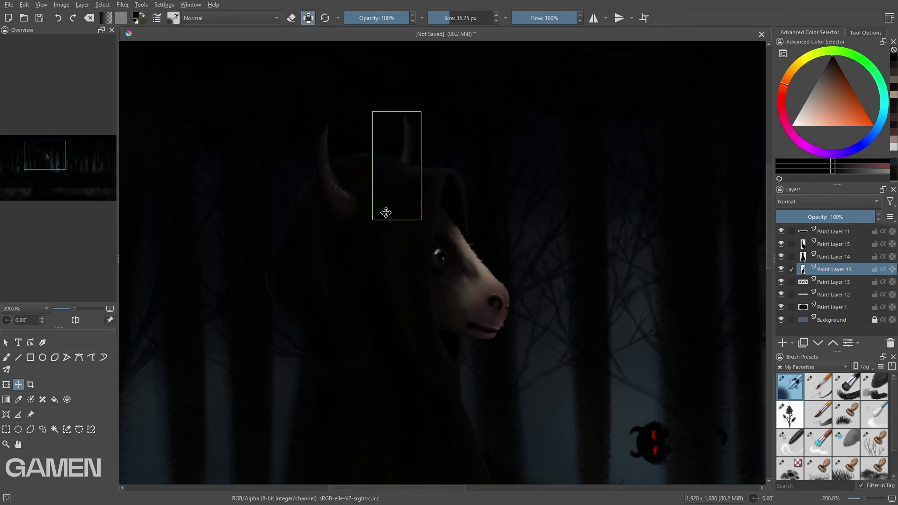
pyautogui.click(8, 358)
pyautogui.hotkey('ctrl', 'e')
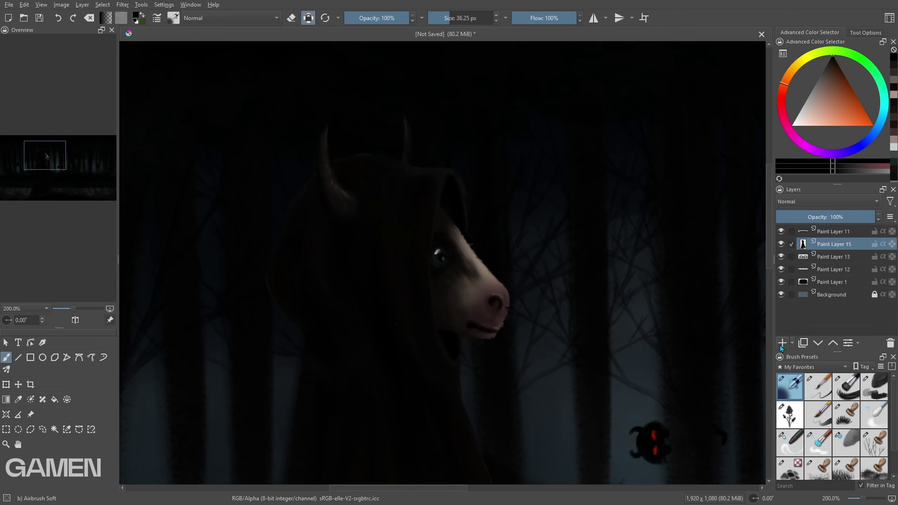
# - Shade the horns darker with a large bristle brush and merge the shading layer down
pyautogui.click(846, 386)
pyautogui.keyDown('ctrl'); pyautogui.scroll(2, 364, 169); pyautogui.keyUp('ctrl')
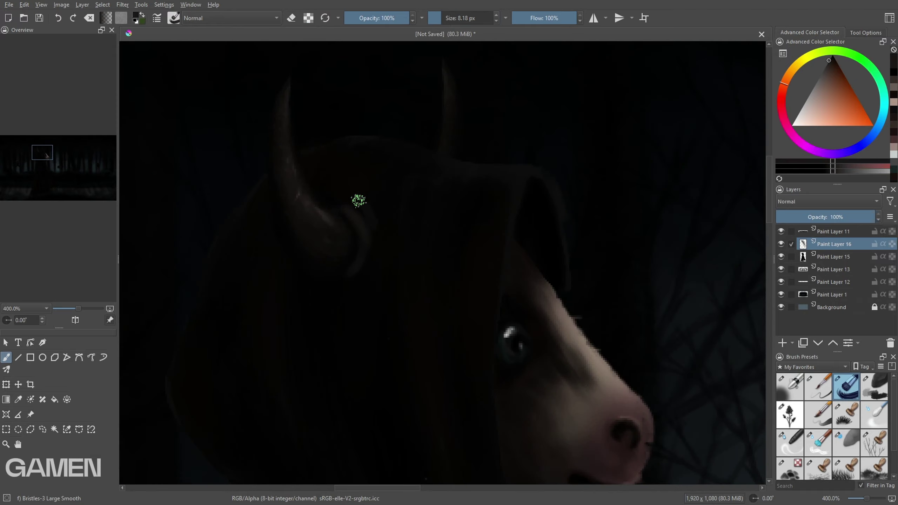
pyautogui.keyDown('ctrl'); pyautogui.click(330, 223); pyautogui.keyUp('ctrl')
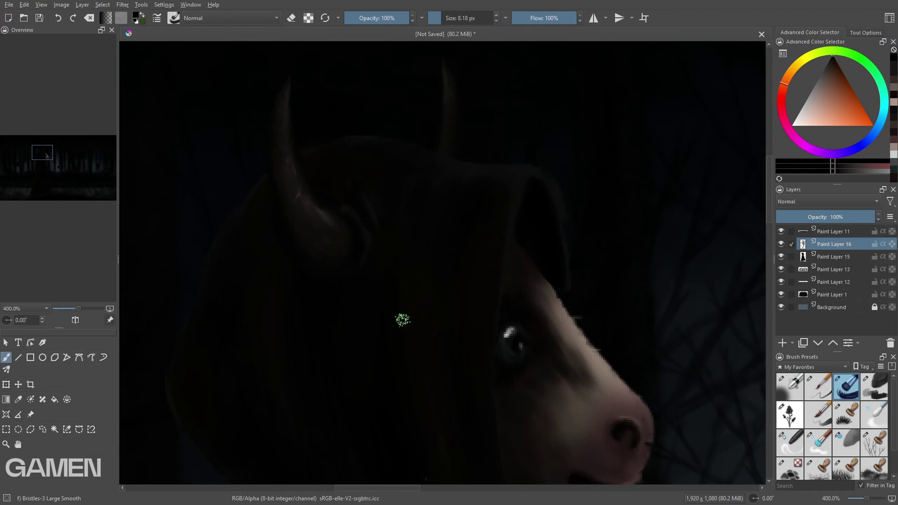
pyautogui.scroll(-4, 402, 320)
pyautogui.scroll(4, 362, 215)
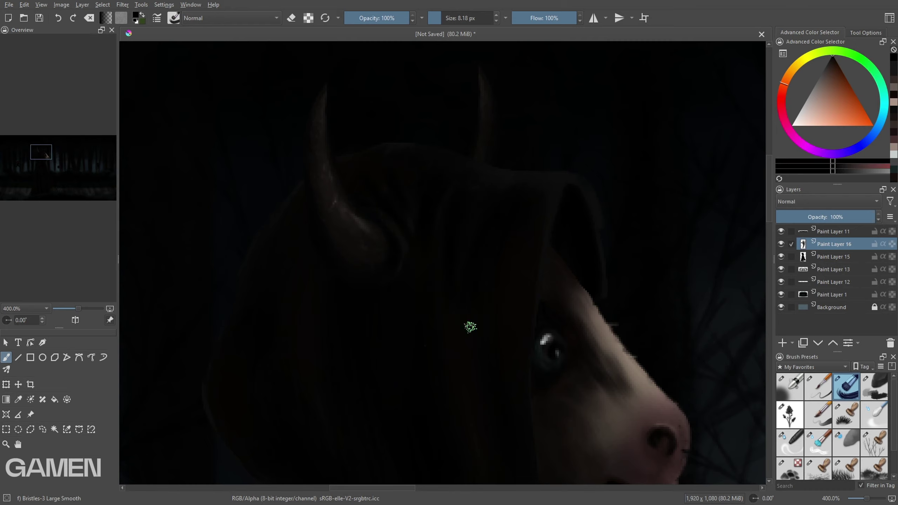
pyautogui.scroll(-5, 582, 201)
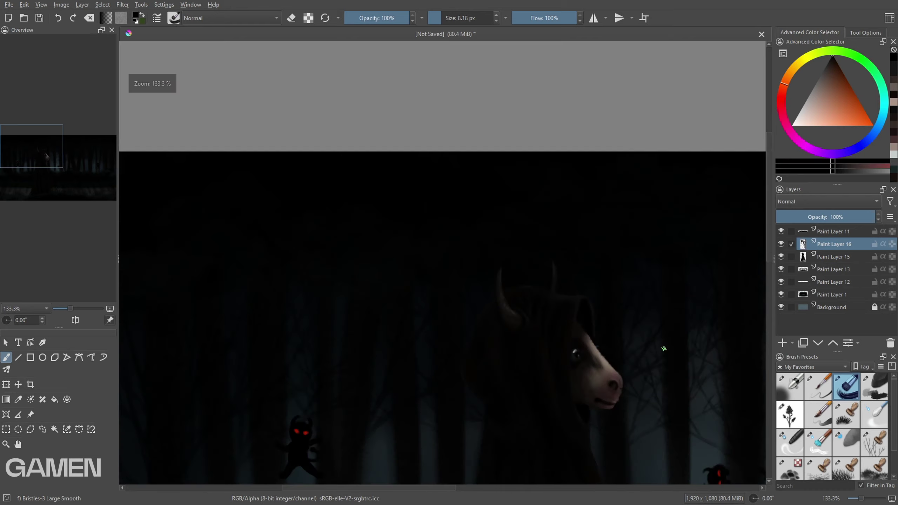
pyautogui.hotkey('shift', 'Delete')
pyautogui.scroll(-2, 514, 493)
pyautogui.hscroll(3, 514, 491)
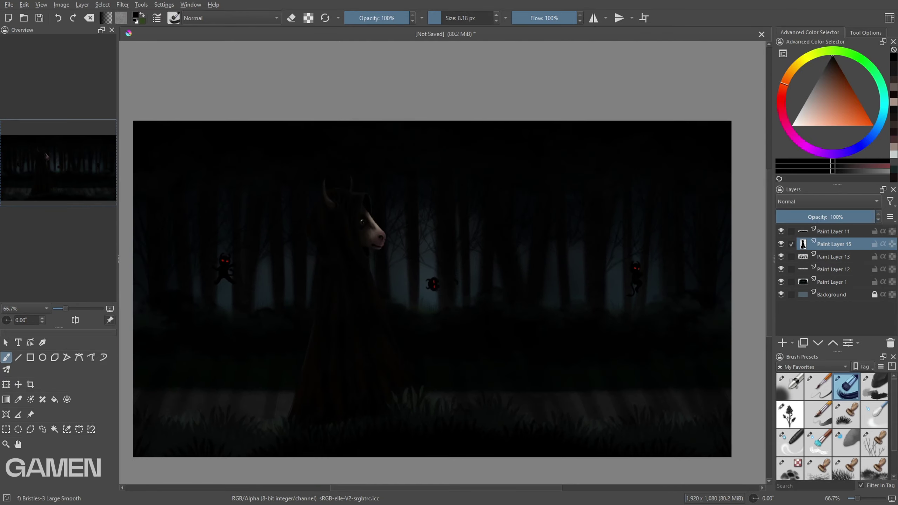
# - Scatter yellow Texture Starfield specks across the forest and move that layer below the figure
pyautogui.rightClick(788, 305)
pyautogui.click(796, 317)
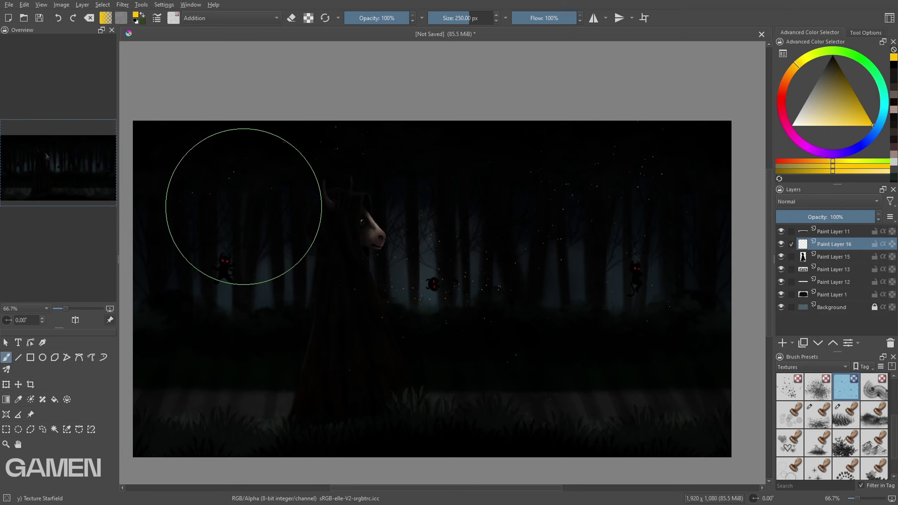
pyautogui.moveTo(240, 201); pyautogui.dragTo(387, 278)
pyautogui.hotkey('ctrl', 'pagedown')
# - Enable horizontal mirroring, add a new layer, and lower the first specks layer's opacity to about half
pyautogui.click(594, 17)
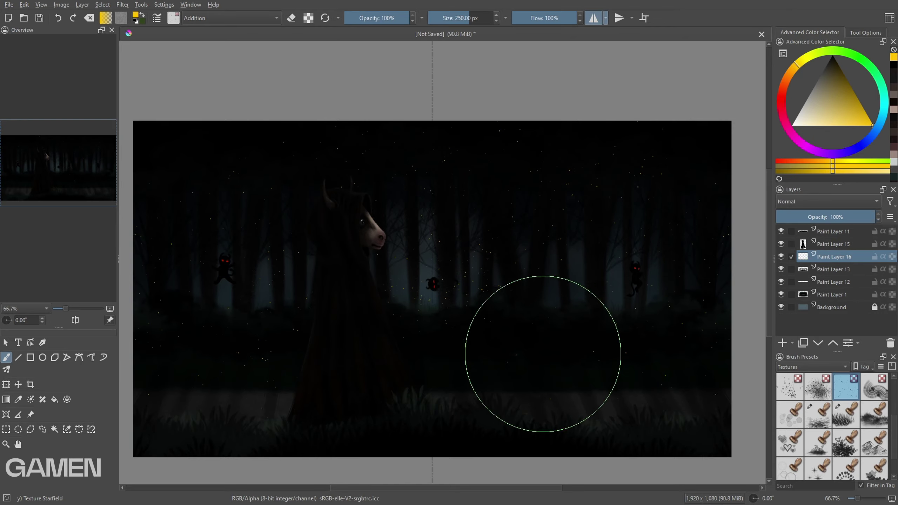
pyautogui.click(782, 343)
pyautogui.click(834, 269)
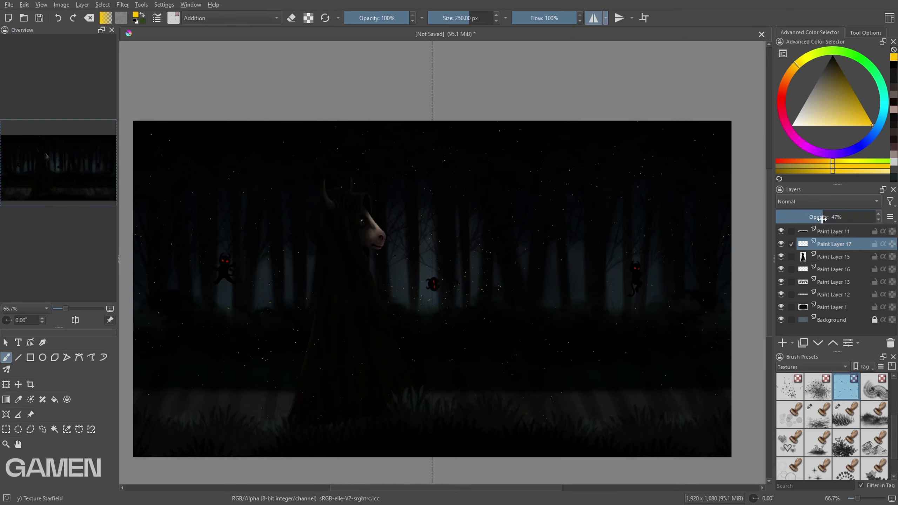
pyautogui.moveTo(849, 216); pyautogui.dragTo(825, 220)
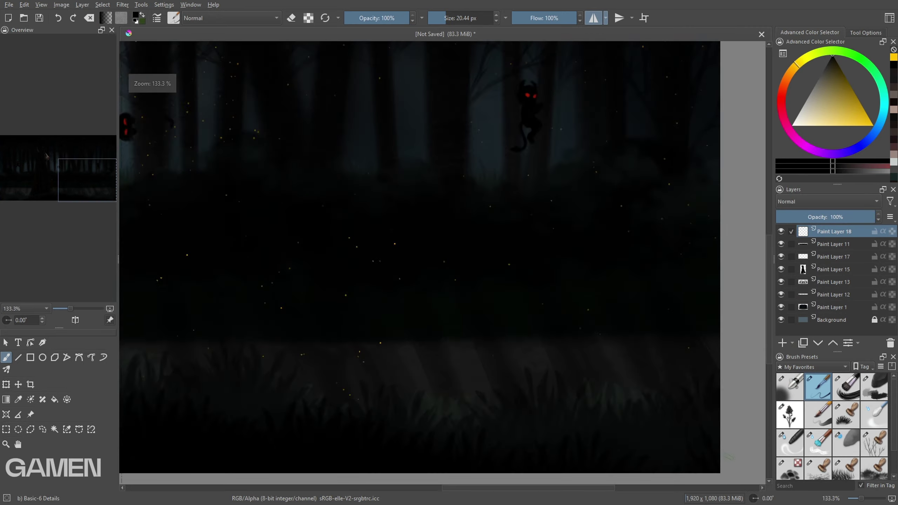
# - Handwrite the signature in white in the lower-right corner with the year 2024 beneath it
pyautogui.press('x')
pyautogui.moveTo(488, 404); pyautogui.dragTo(633, 356)
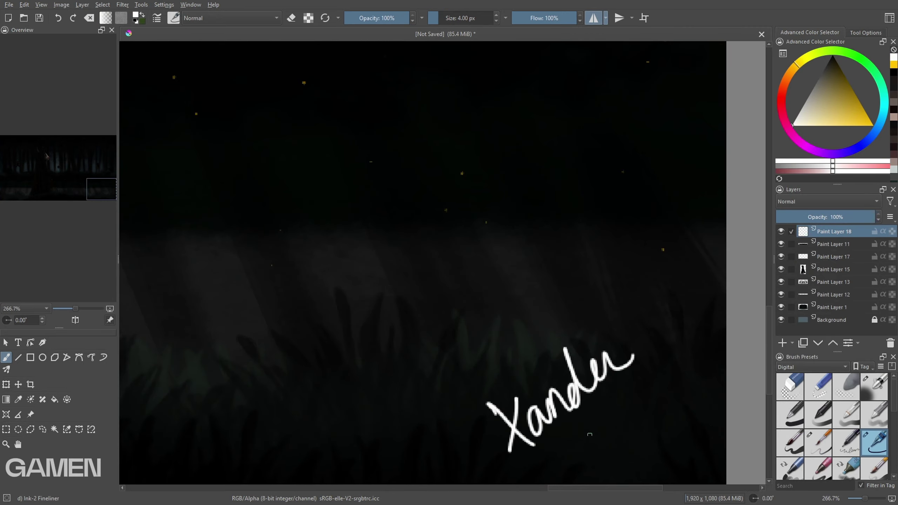
pyautogui.moveTo(583, 430); pyautogui.dragTo(658, 412)
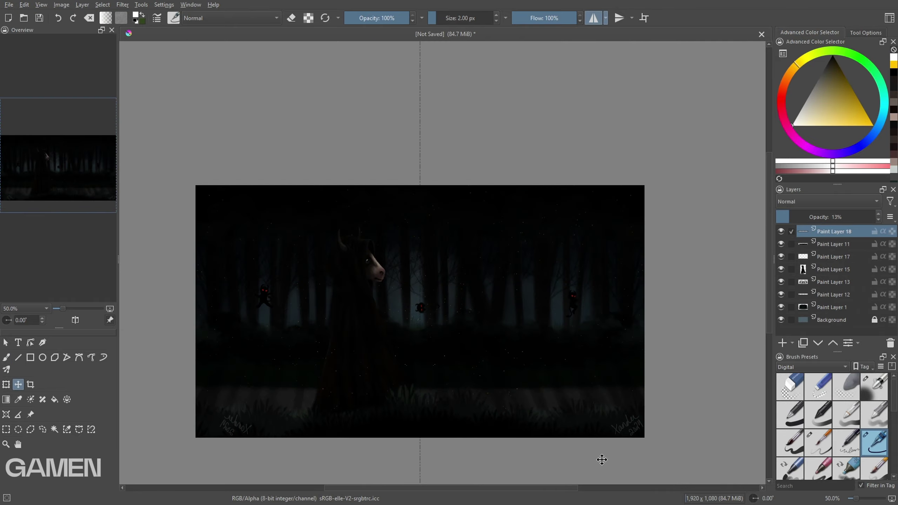
# - Turn off mirrored painting and switch to a larger eraser brush
pyautogui.click(594, 18)
pyautogui.press('b')
pyautogui.press('e')
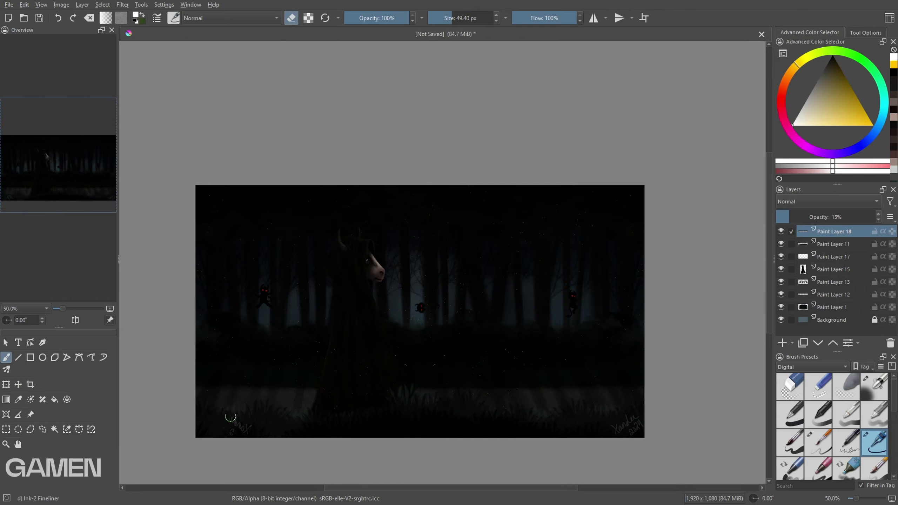